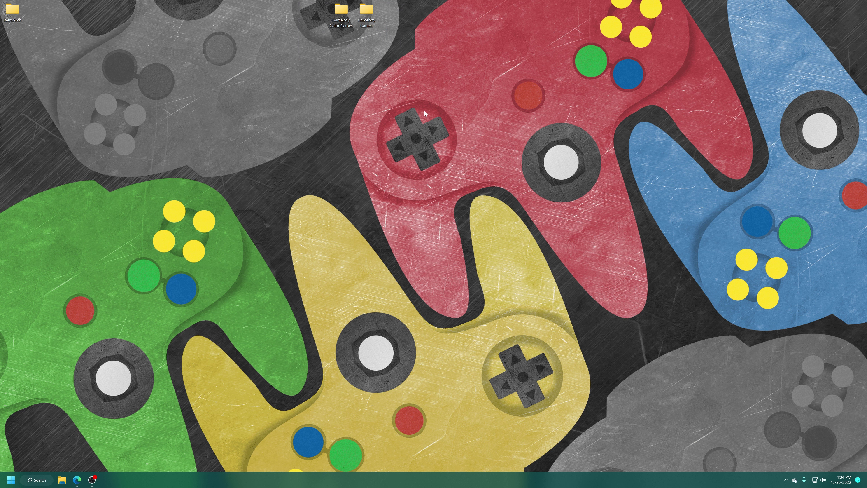
Move the Gameboy Color Games and Gameboy Games folders from the desktop into the RetroArch folder's Games subfolder
double_click(13, 16)
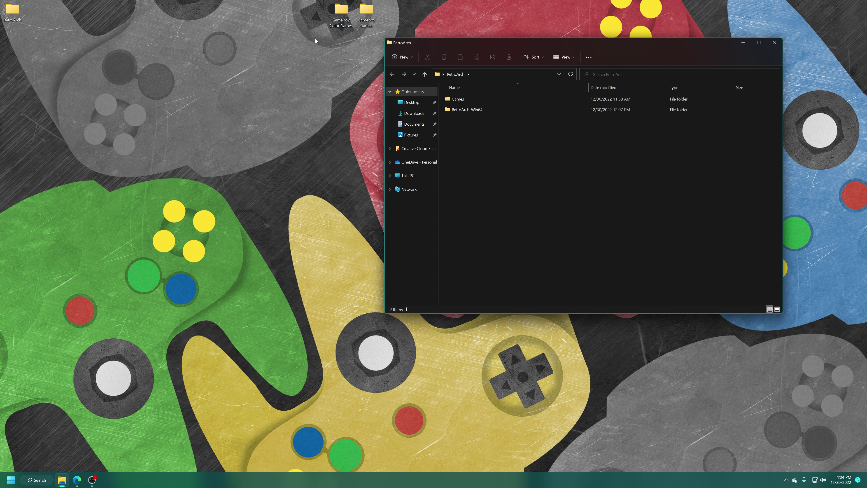
left_click_drag(314, 38, 380, 22)
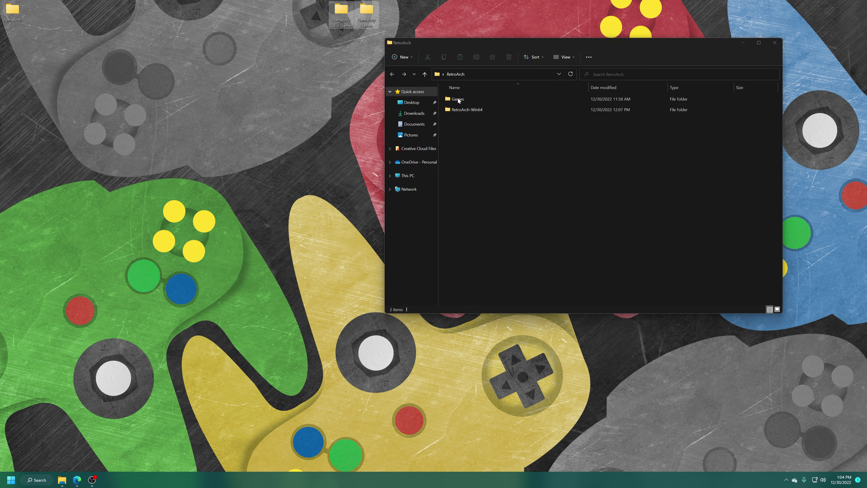
left_click_drag(460, 99, 475, 99)
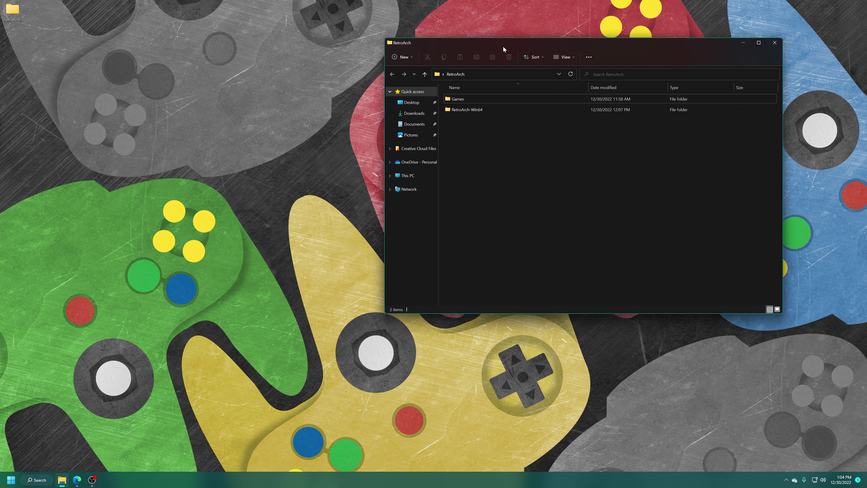
Launch retroarch.exe from the RetroArch-Win64 folder
double_click(462, 109)
scroll(485, 185, "down", 20)
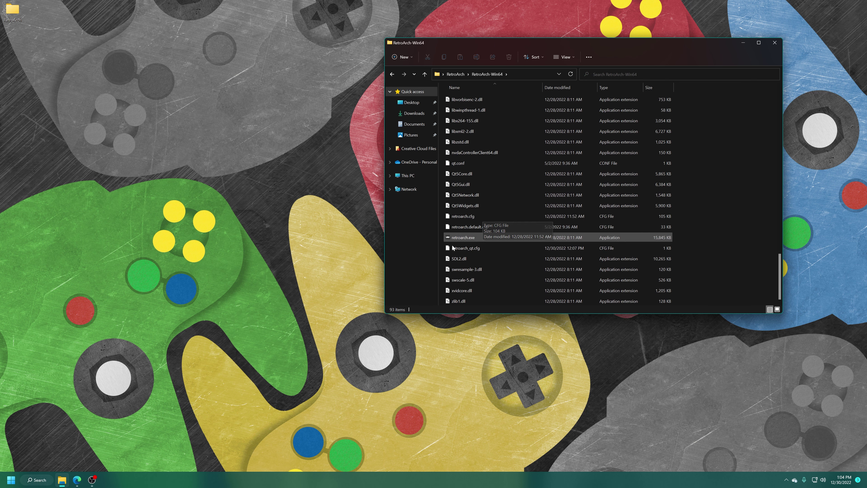
left_click(462, 238)
double_click(463, 238)
Download the Nintendo - Game Boy / Color (SameBoy) core with the Core Downloader and return to the main menu
key("Down")
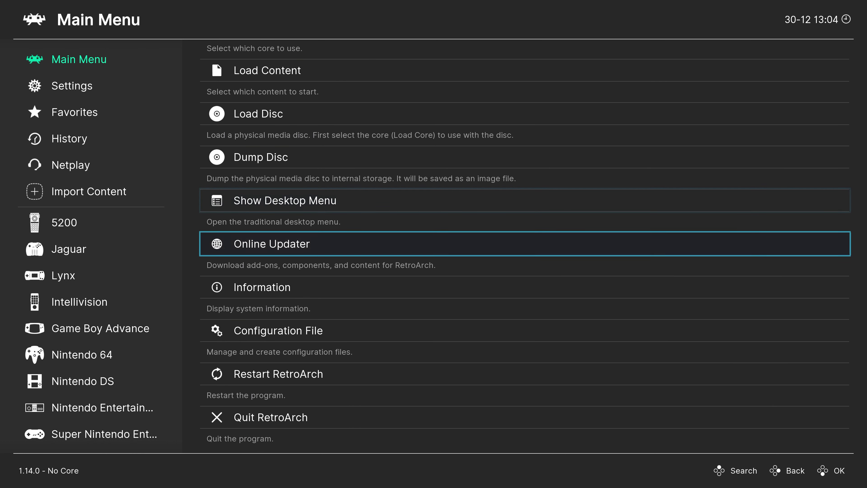
key("Return")
key("Return")
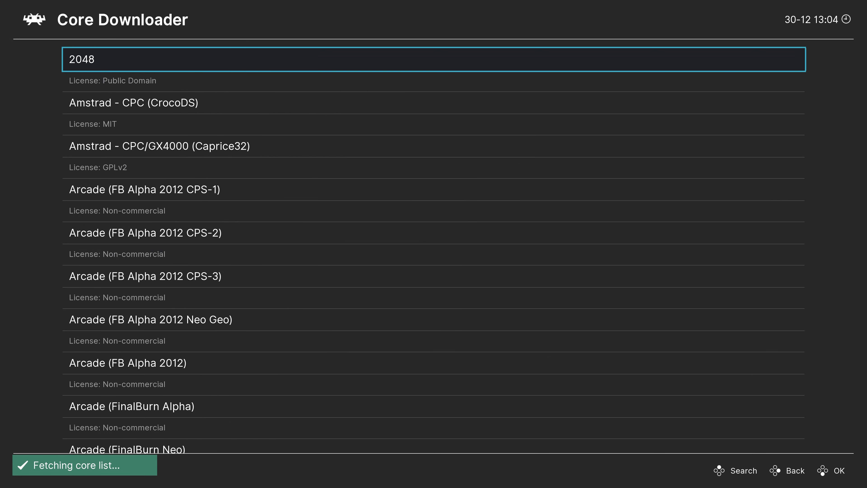
key("Down")
key("Down")
key("Down")
key("Down")
key("Down")
key("Down")
key("Down")
key("Down")
key("Down")
key("Down")
key("Down")
key("Down")
key("Down")
key("Down")
key("Down")
key("Down")
key("Down")
key("Down")
key("Down")
key("Down")
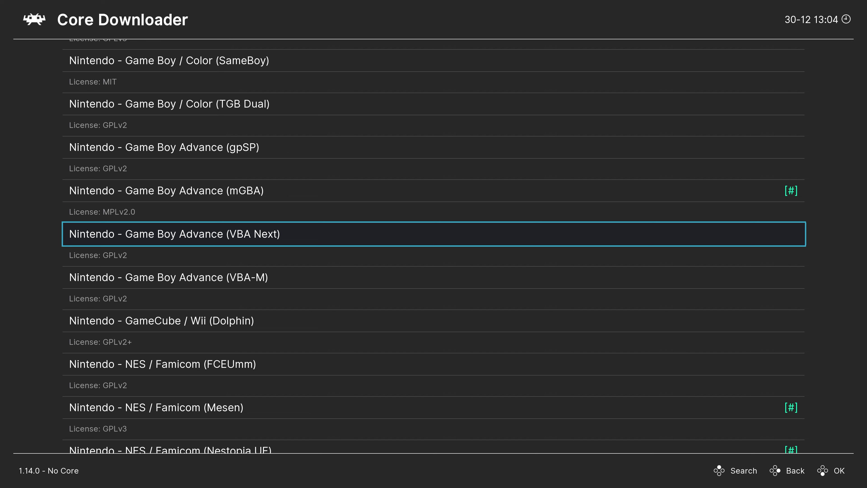
key("Up")
key("Up")
key("Up")
key("Up")
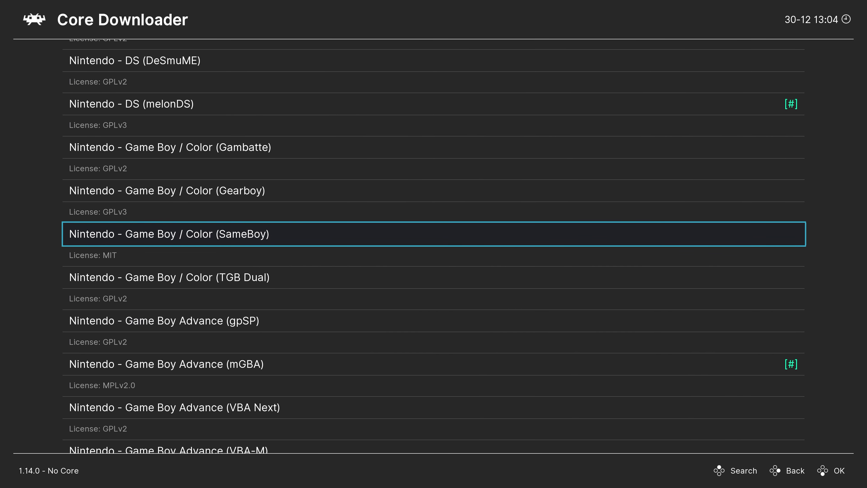
key("Return")
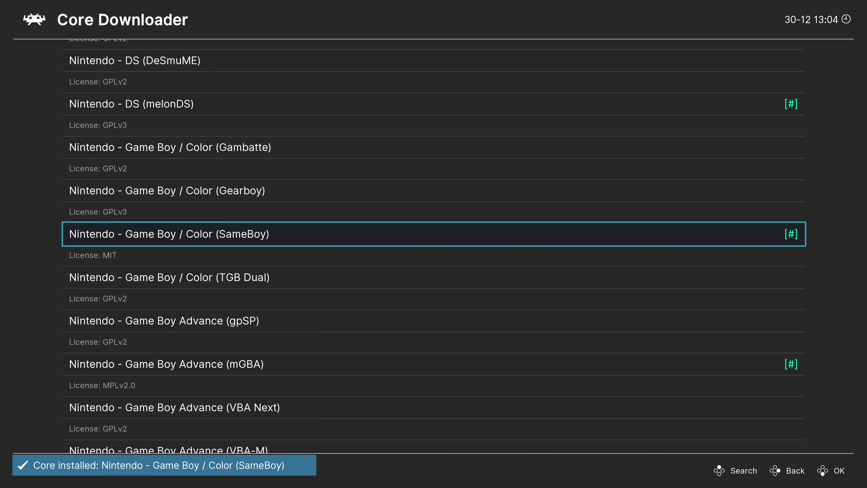
key("BackSpace")
key("BackSpace")
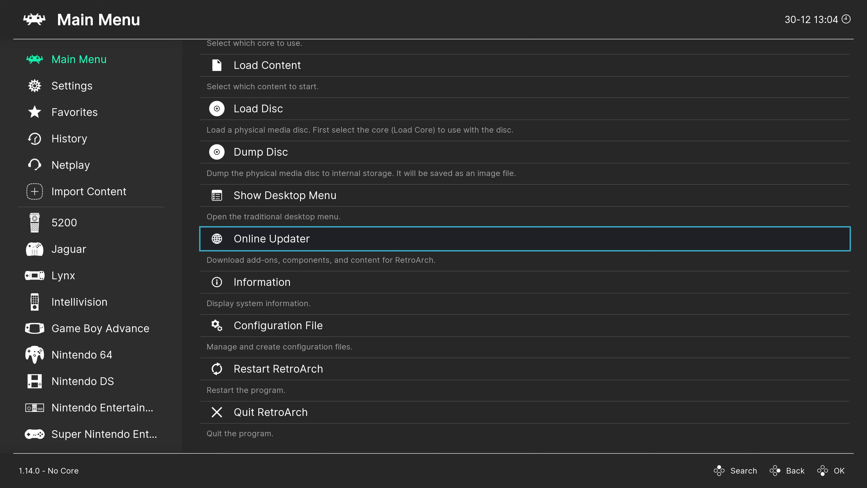
Start loading content and browse to the Users folder on the C drive
key("Up")
key("Up")
key("Up")
key("Up")
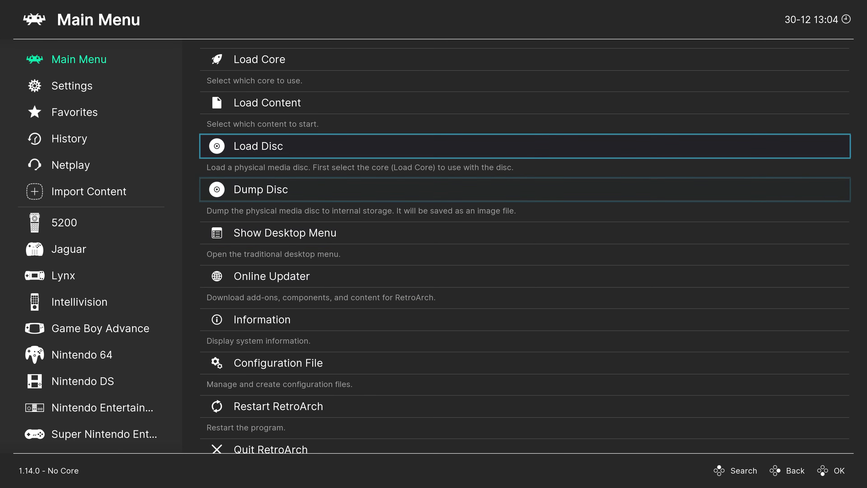
key("Return")
key("Down")
key("Down")
key("Down")
key("Down")
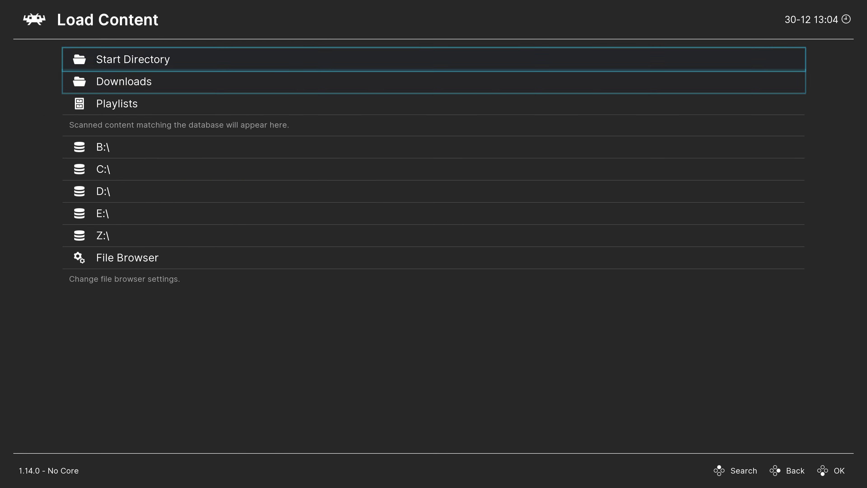
key("Return")
key("Down")
key("Down")
key("Down")
key("Down")
key("Down")
key("Down")
key("Down")
key("Down")
key("Down")
key("Down")
key("Down")
key("Down")
key("Down")
key("Down")
key("Down")
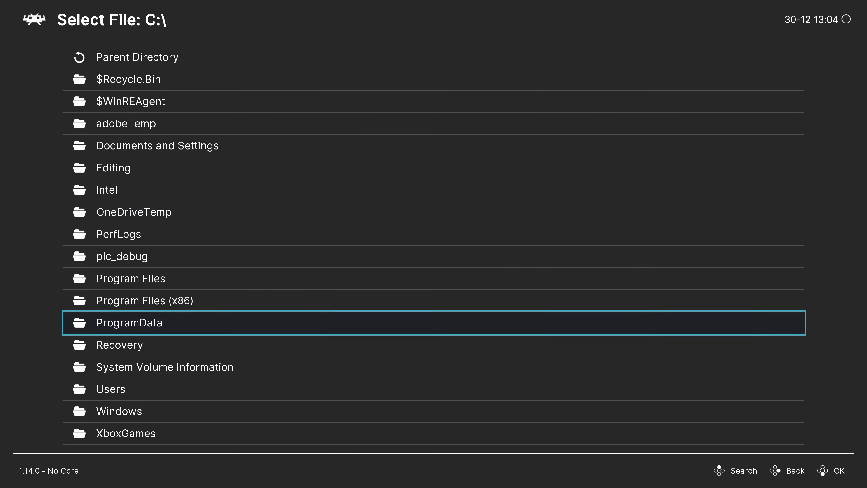
key("Return")
key("BackSpace")
key("Down")
key("Return")
Browse through the user's profile folder to Desktop\RetroArch\Games
key("Down")
key("Down")
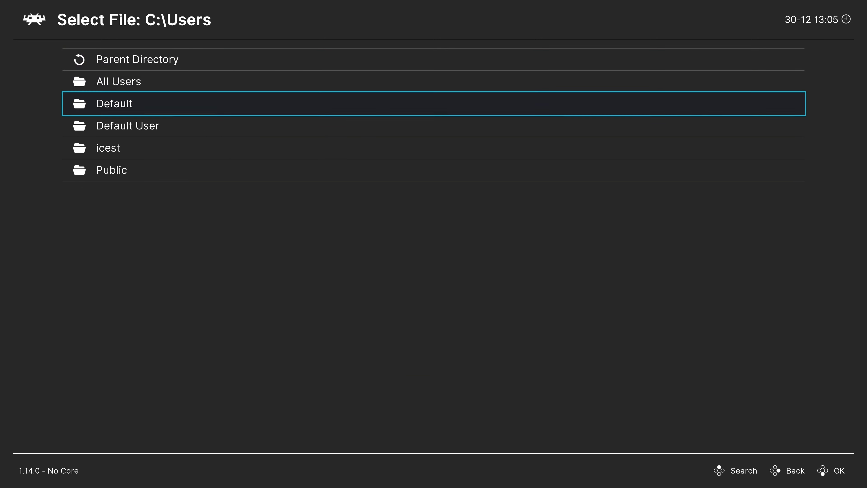
key("Down")
key("Down")
key("Return")
key("Down")
key("Down")
key("Down")
key("Down")
key("Down")
key("Down")
key("Down")
key("Return")
key("Down")
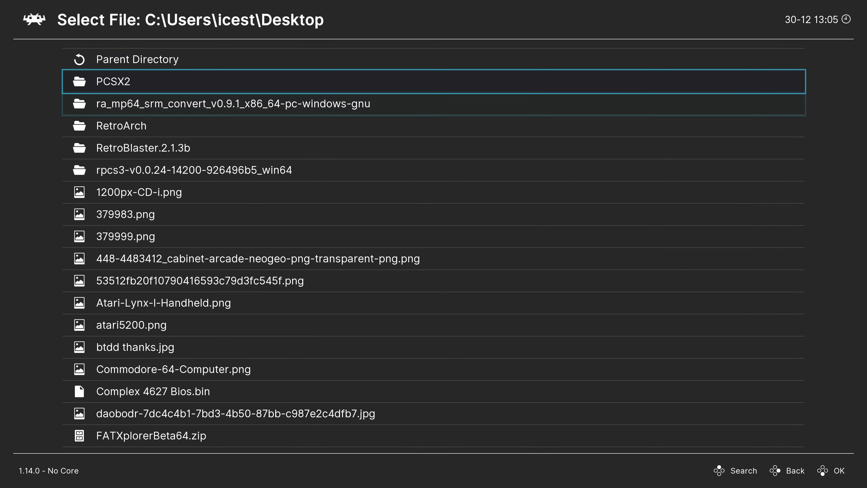
key("Down")
key("Down")
key("Return")
key("Down")
key("Return")
Load Legend of Zelda, The - Link's Awakening DX from the Gameboy Color Games folder
key("Down")
key("Down")
key("Down")
key("Down")
key("Down")
key("Down")
key("Down")
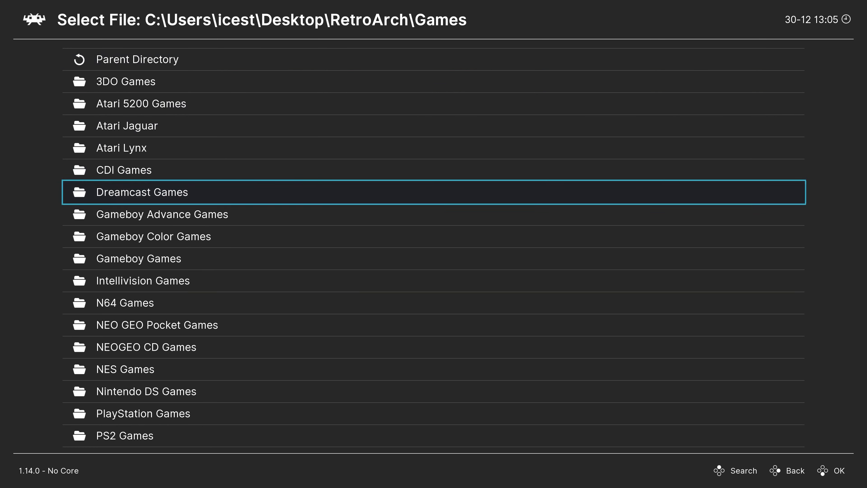
key("Return")
key("Return")
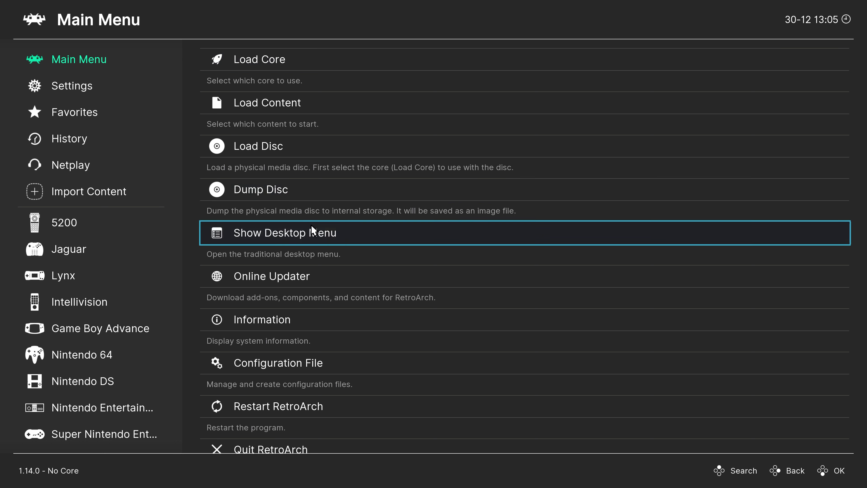
Show the desktop menu and create a new playlist named Nintendo - Game Boy
left_click(351, 229)
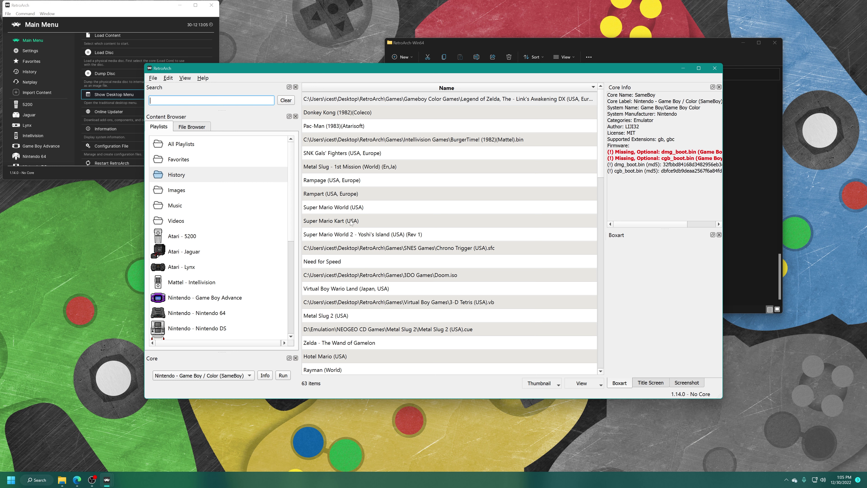
right_click(186, 175)
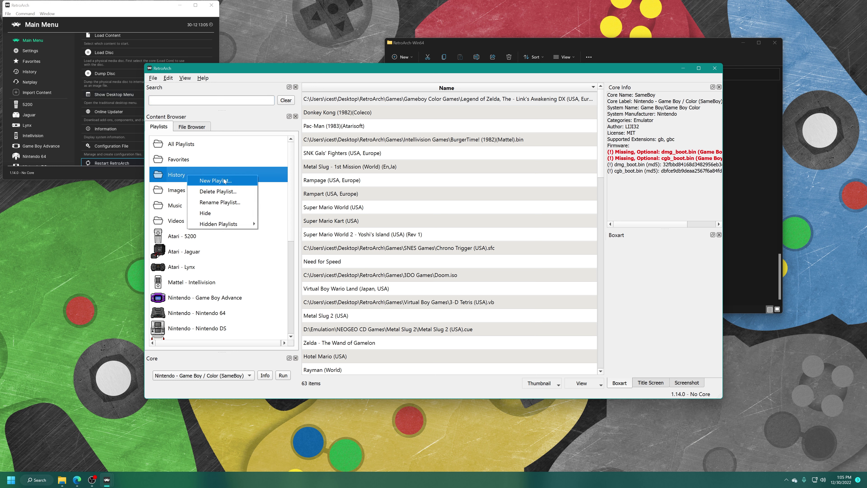
left_click(207, 181)
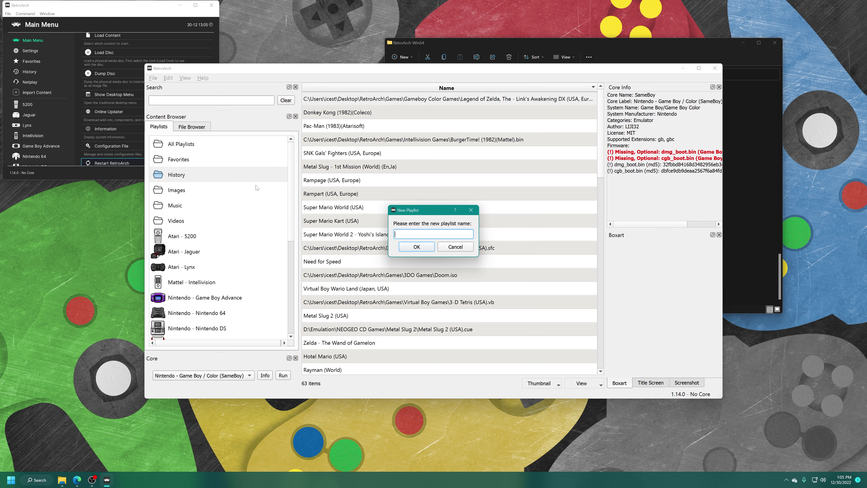
type("Nintendo - Game Boy")
key("Return")
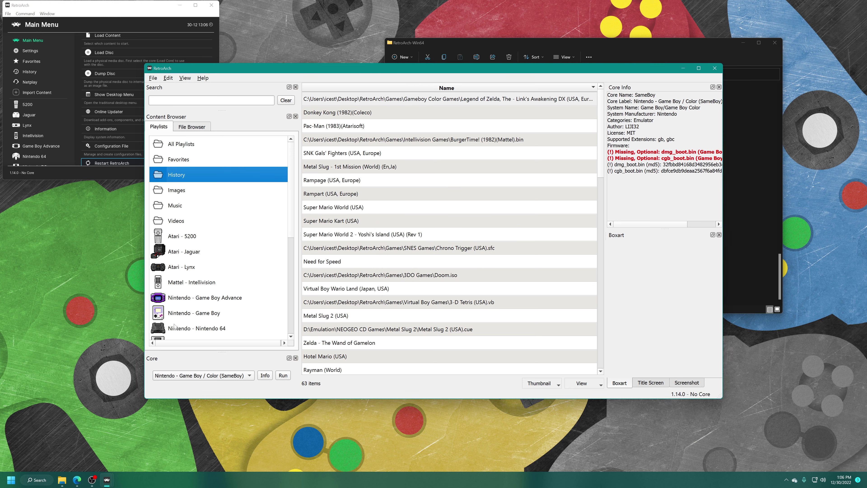
Choose the Gameboy Games folder in Desktop\RetroArch\Games as the folder to add to the Nintendo - Game Boy playlist
left_click(182, 315)
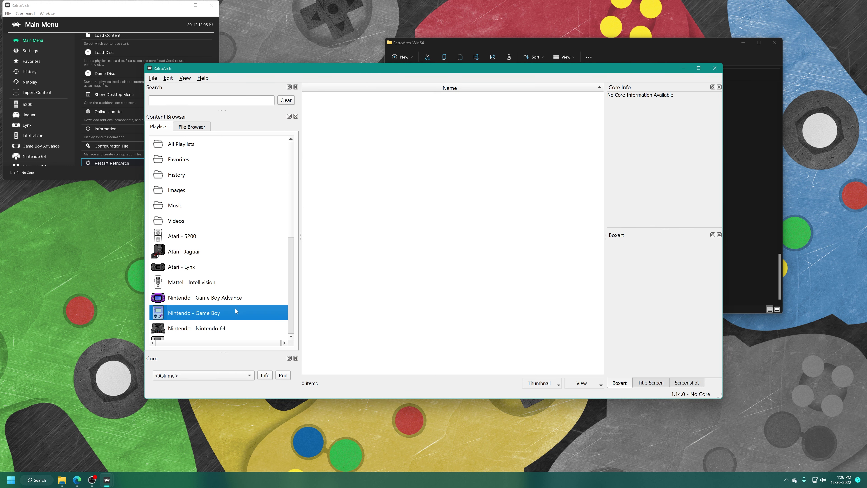
right_click(389, 180)
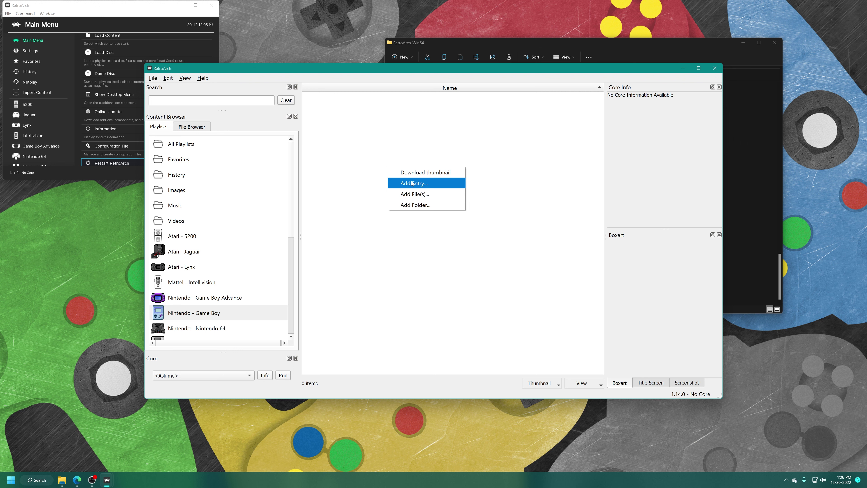
left_click(420, 204)
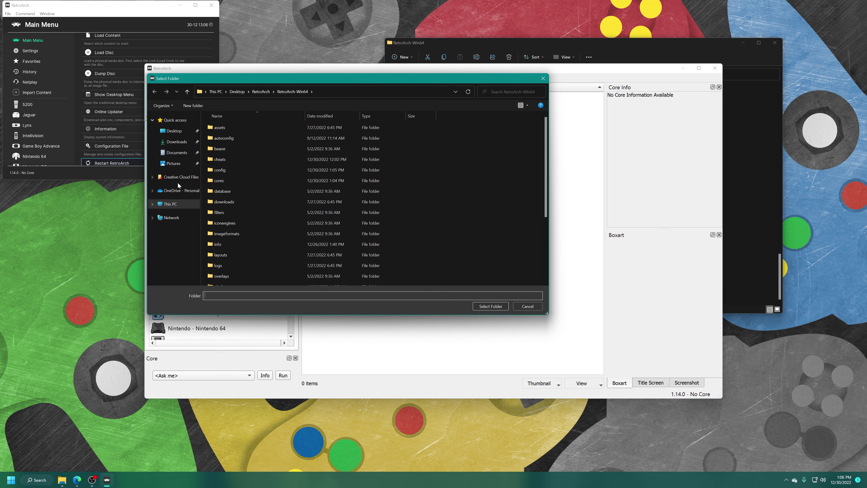
left_click(174, 131)
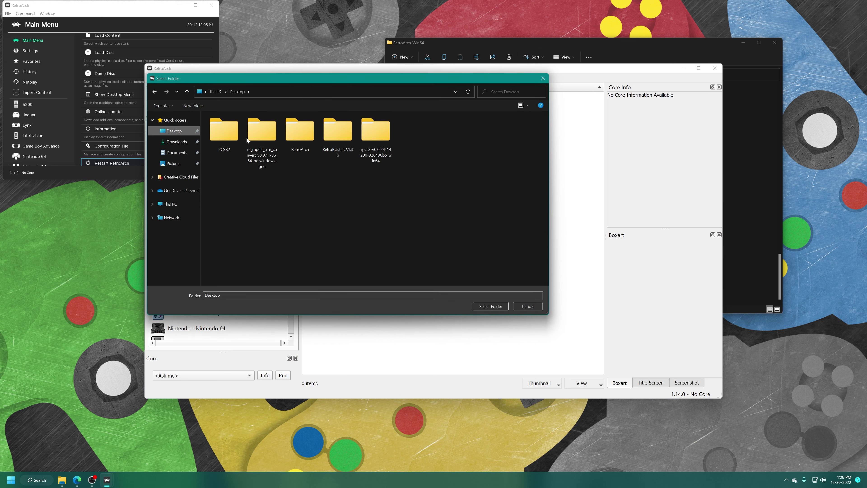
double_click(295, 136)
double_click(231, 129)
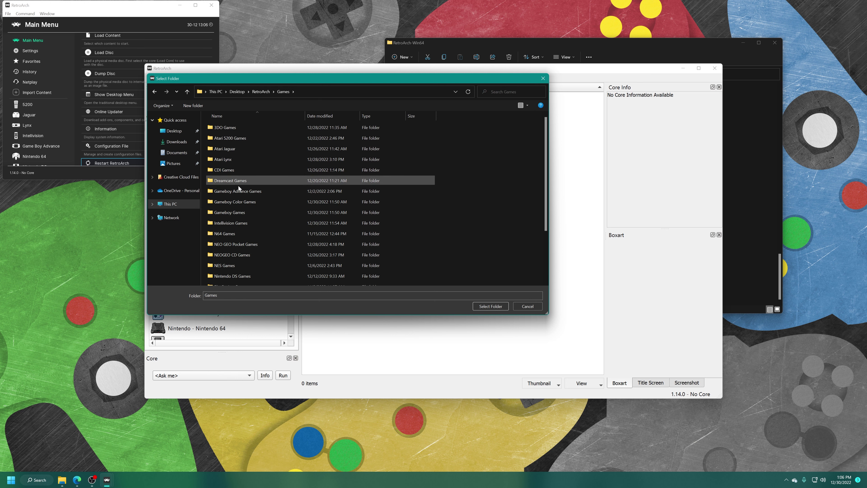
left_click(239, 212)
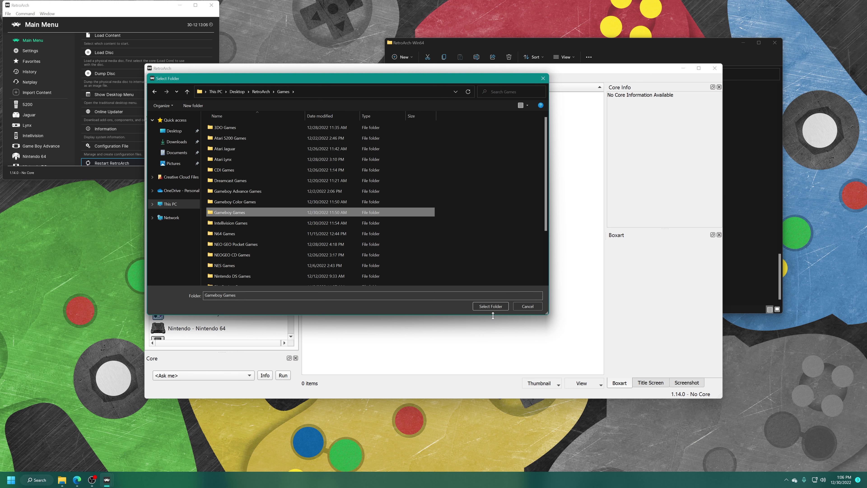
left_click(492, 307)
Set the playlist entries' core to SameBoy and the database to Nintendo - Game Boy, and add the games
left_click(379, 222)
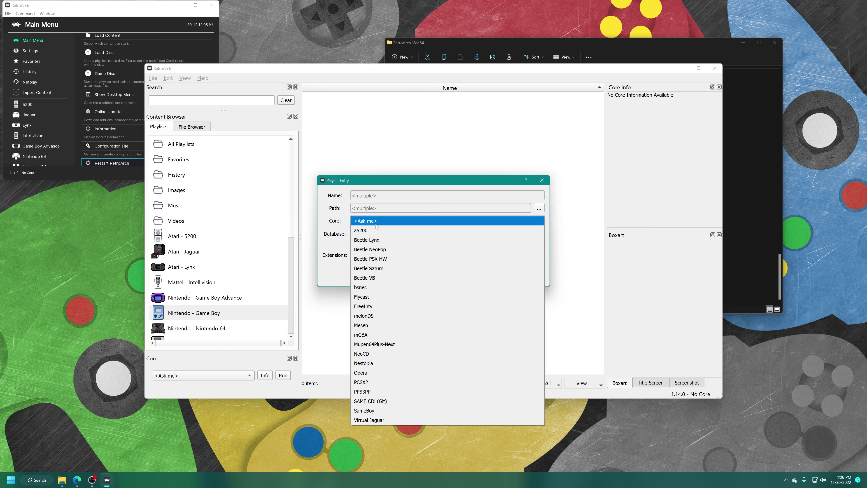
left_click(374, 411)
left_click(369, 235)
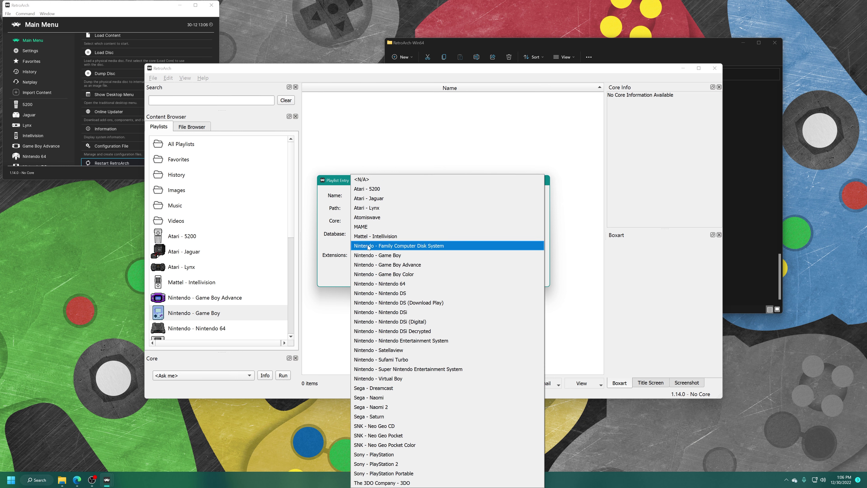
left_click(404, 255)
left_click(481, 278)
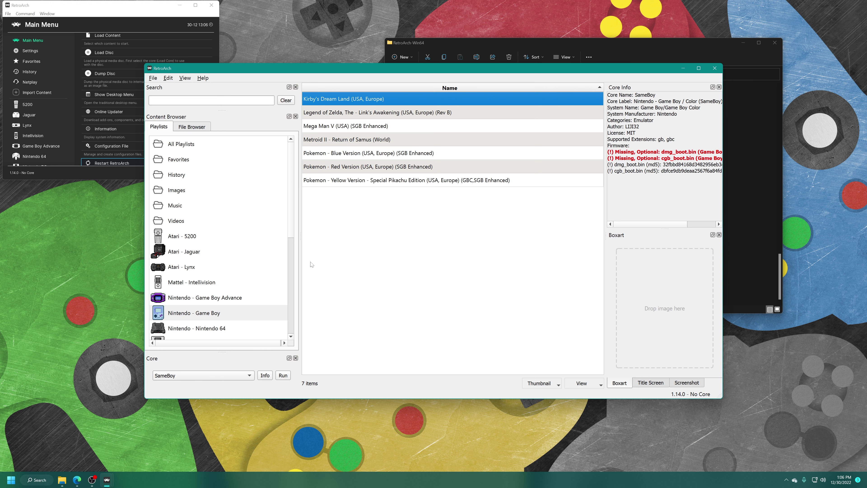
Download all thumbnails for the Nintendo - Game Boy playlist only
right_click(207, 318)
mouse_move(267, 386)
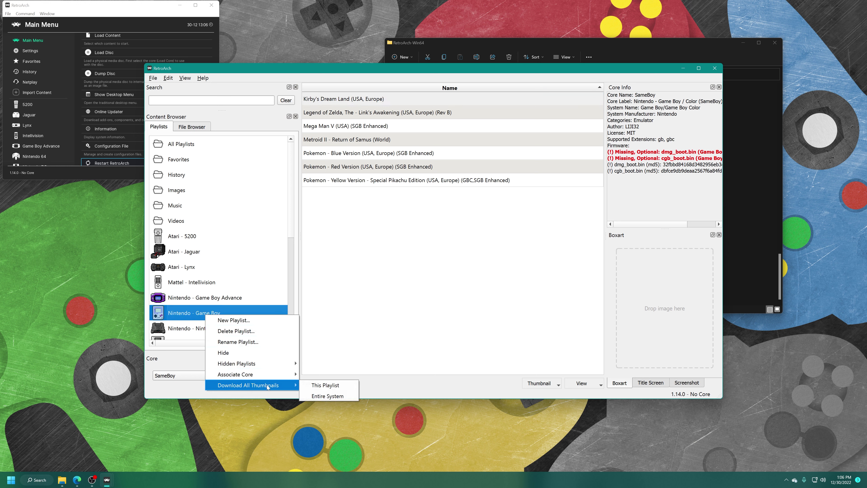
left_click(326, 385)
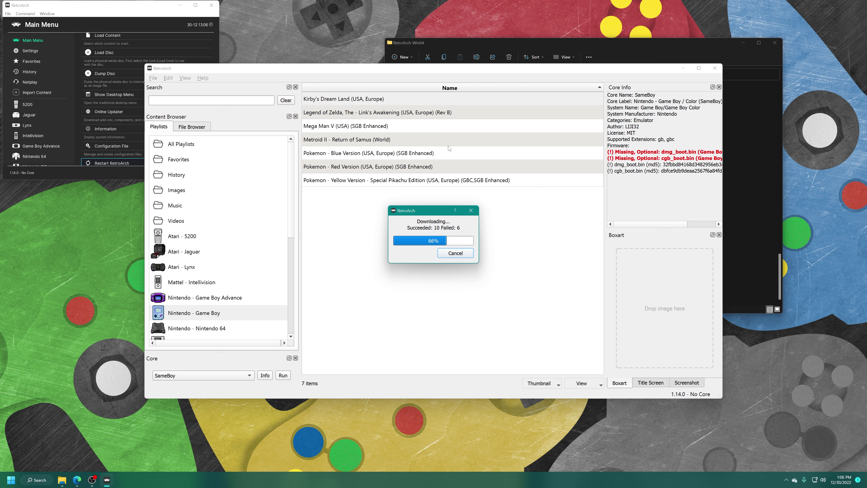
Check the box art of the Zelda, Metroid II and Pokemon games in the Nintendo - Game Boy playlist
left_click(352, 114)
left_click(362, 140)
left_click(363, 167)
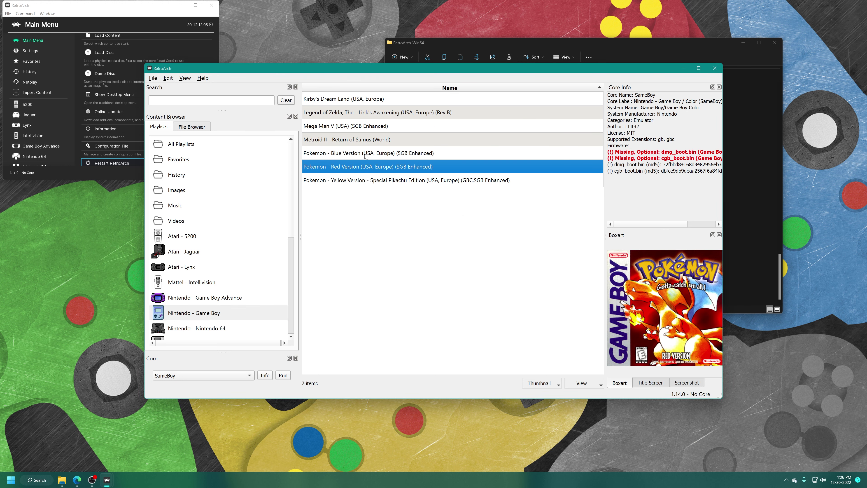
left_click(365, 154)
left_click(373, 180)
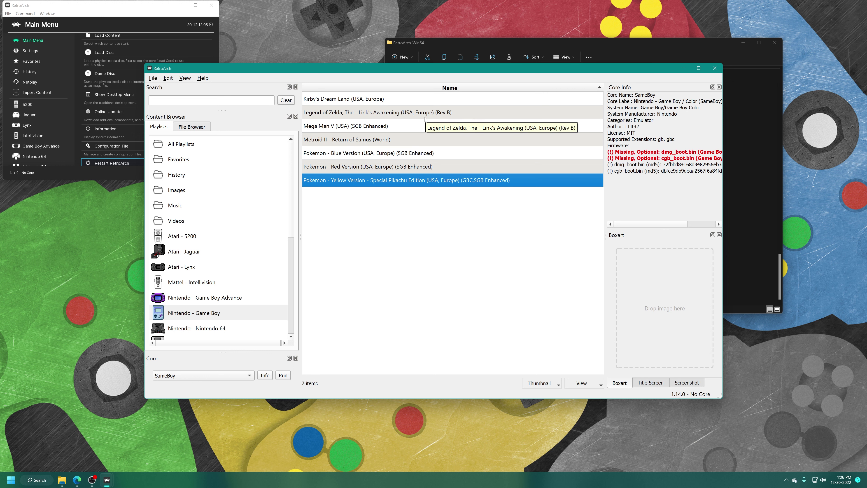
left_click(439, 114)
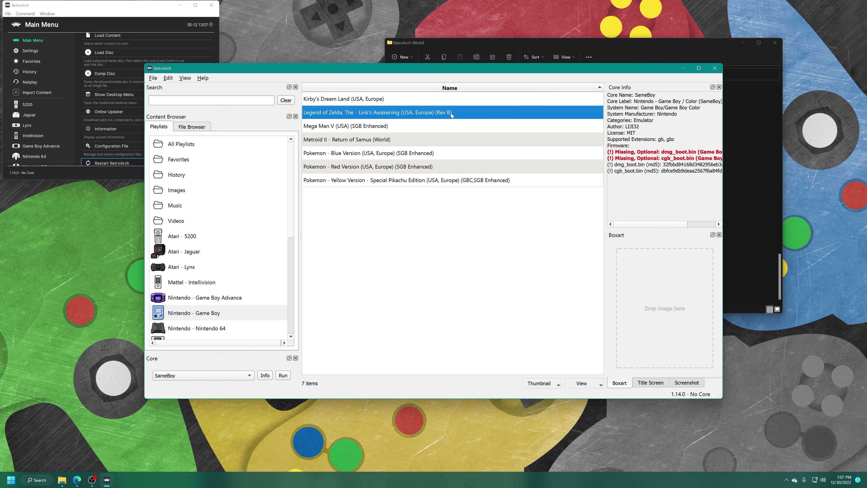
Remove "(Rev B)" from the name of the Legend of Zelda - Link's Awakening entry and download its thumbnail
left_click(458, 113)
key("End")
key("ctrl+shift+Left")
key("ctrl+shift+Left")
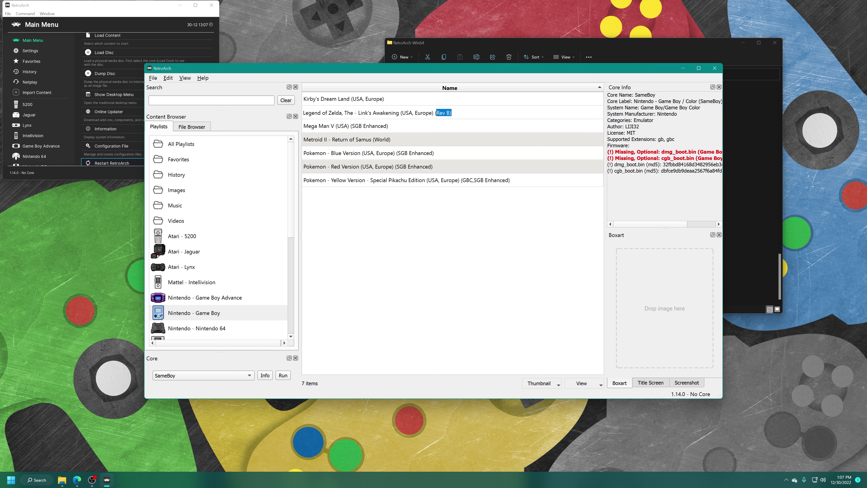
key("BackSpace")
left_click(425, 125)
right_click(461, 113)
left_click(476, 116)
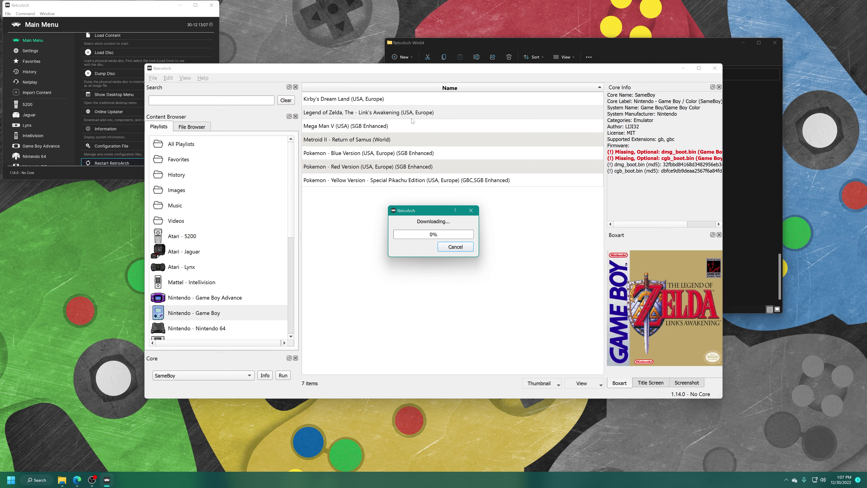
Rename the Pokemon Yellow entry "Pokemon - Yellow Version - Special Pikachu Edition (USA, Europe)" and try to download its thumbnail
left_click(397, 181)
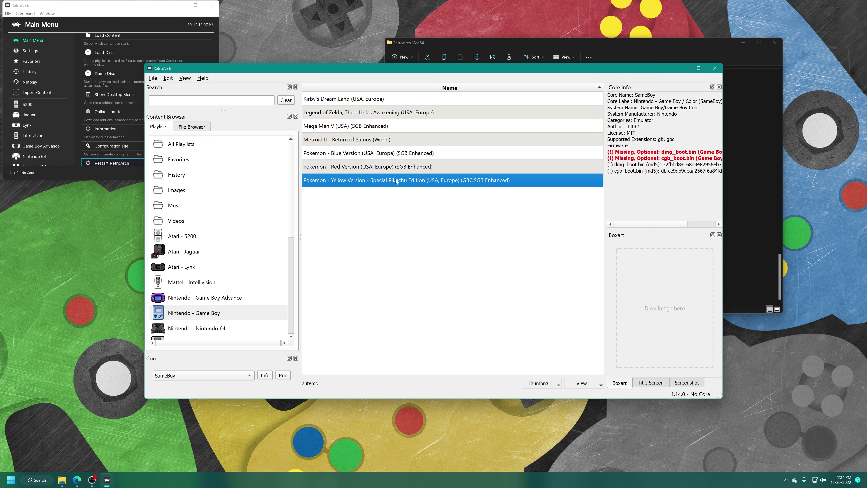
right_click(396, 180)
left_click(423, 229)
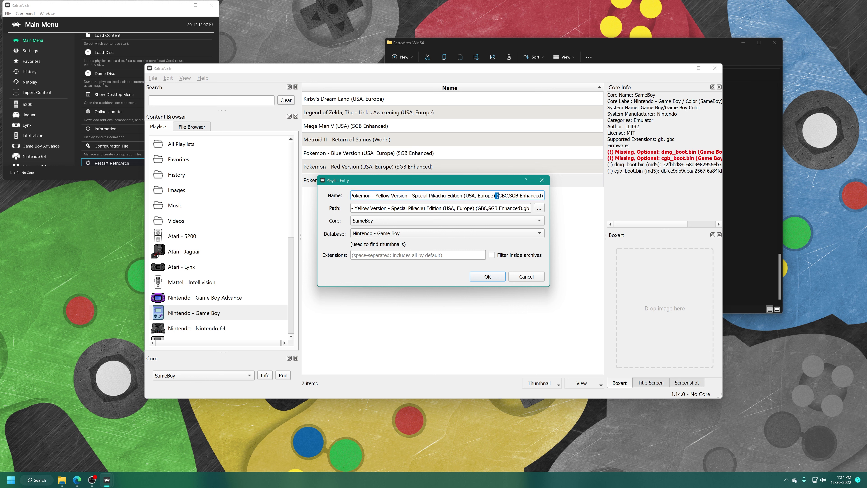
left_click_drag(543, 196, 495, 196)
key("BackSpace")
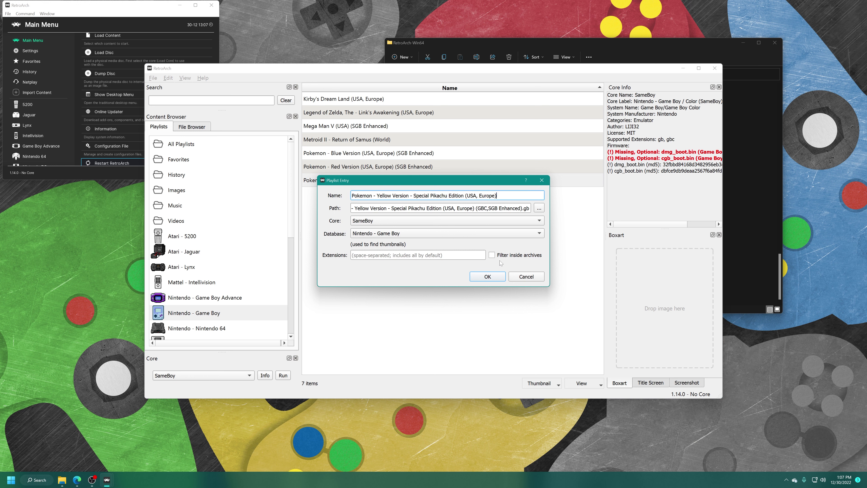
left_click(494, 279)
right_click(431, 186)
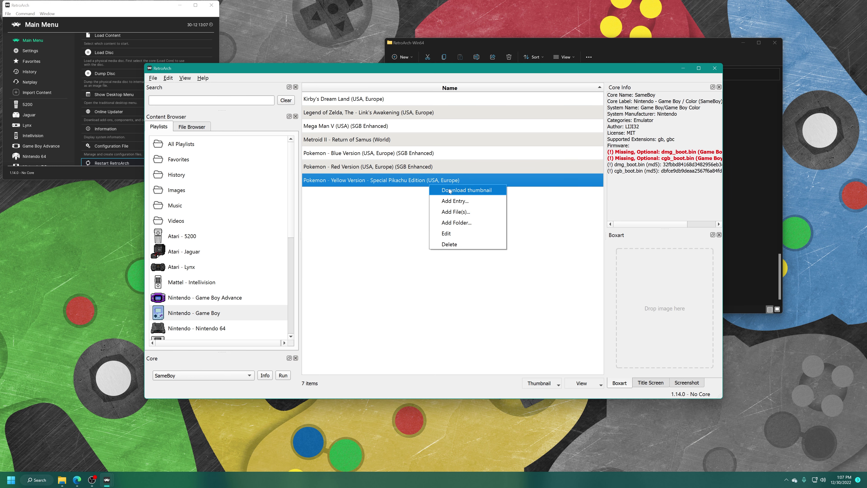
left_click(441, 188)
Check the box art of the Pokemon Red, Blue and Yellow entries
left_click(429, 167)
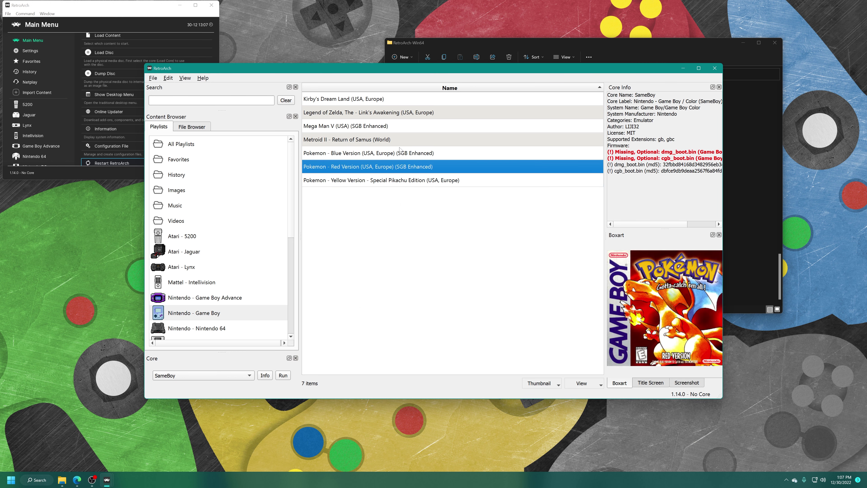
left_click(418, 153)
left_click(408, 180)
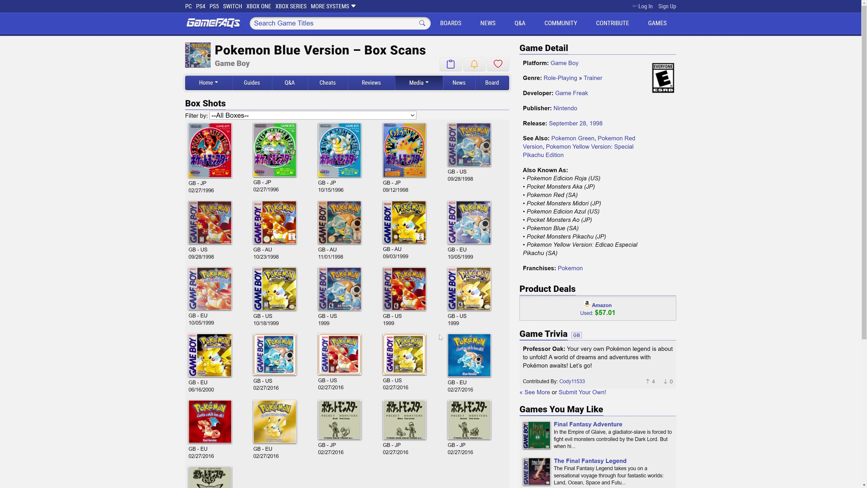
On GameFAQs, save the 1999 US rerelease box scan of Pokemon Yellow Version to the desktop as 774331_front.jpg
left_click(458, 289)
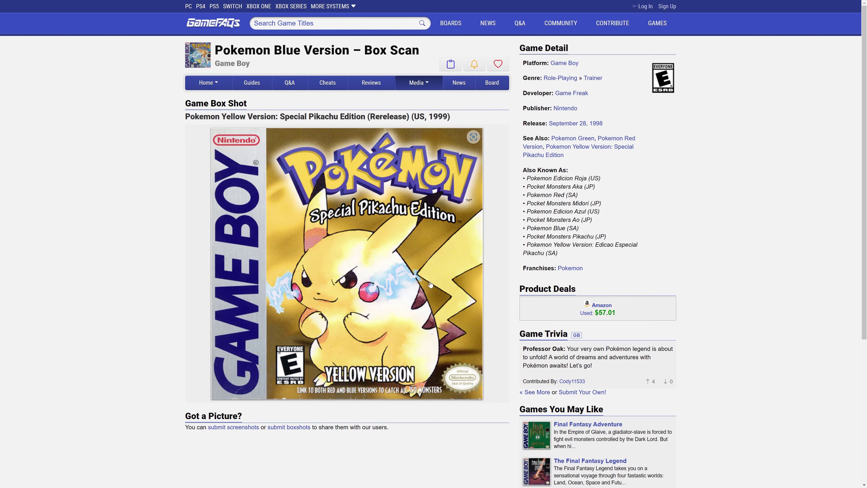
right_click(381, 239)
left_click(433, 256)
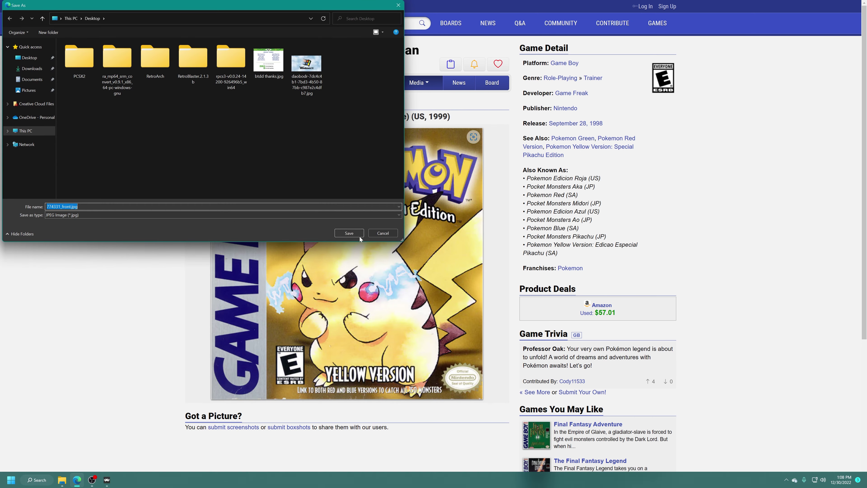
left_click(360, 237)
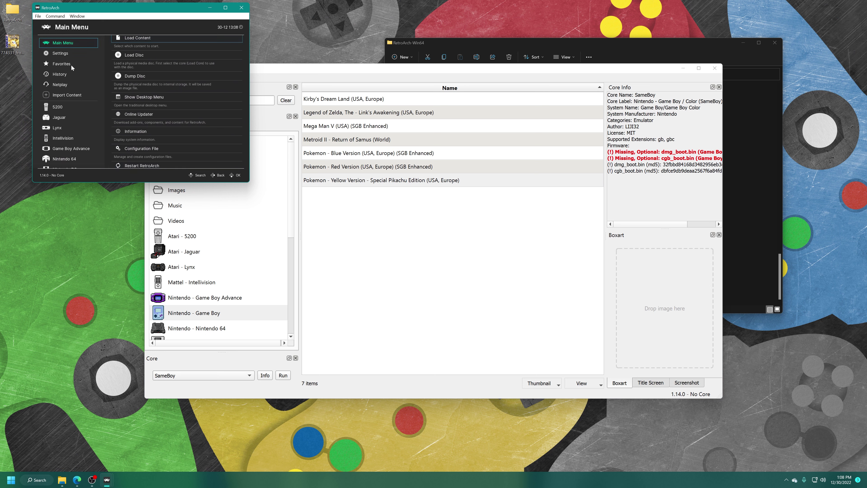
Open the saved box scan in Paint, save it to the desktop as 774331_front.png, and close Paint
left_click(10, 47)
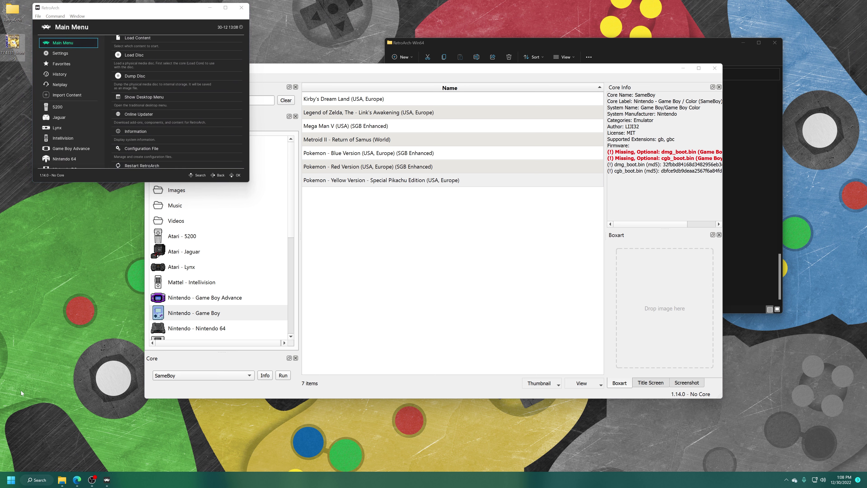
left_click(10, 480)
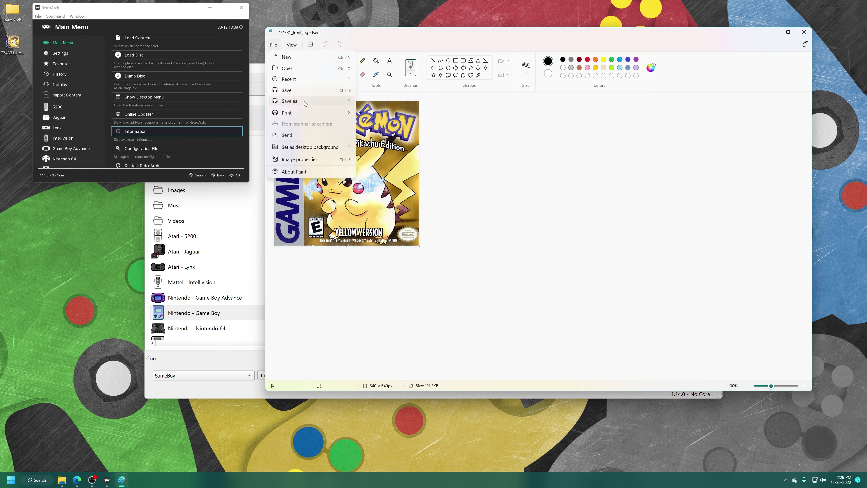
mouse_move(304, 104)
left_click(379, 103)
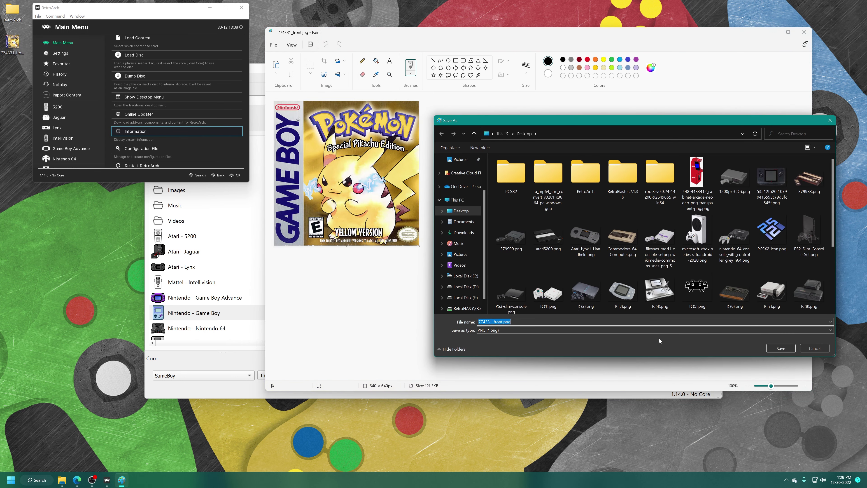
left_click(779, 349)
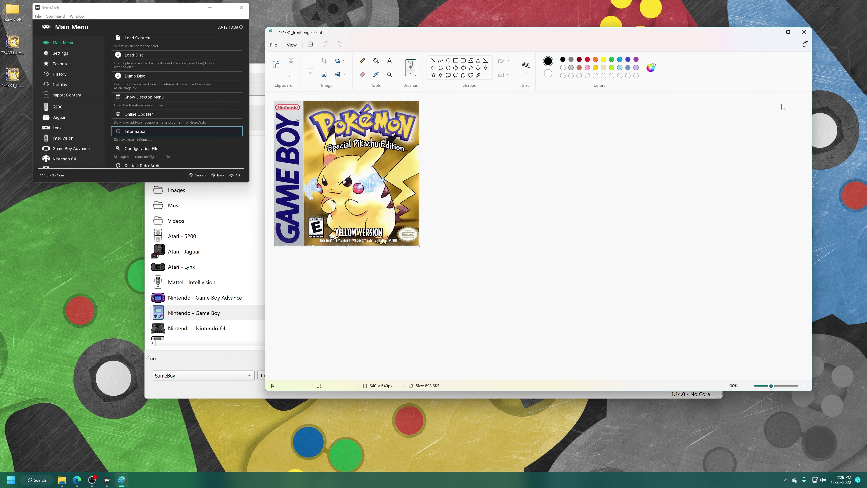
left_click(805, 31)
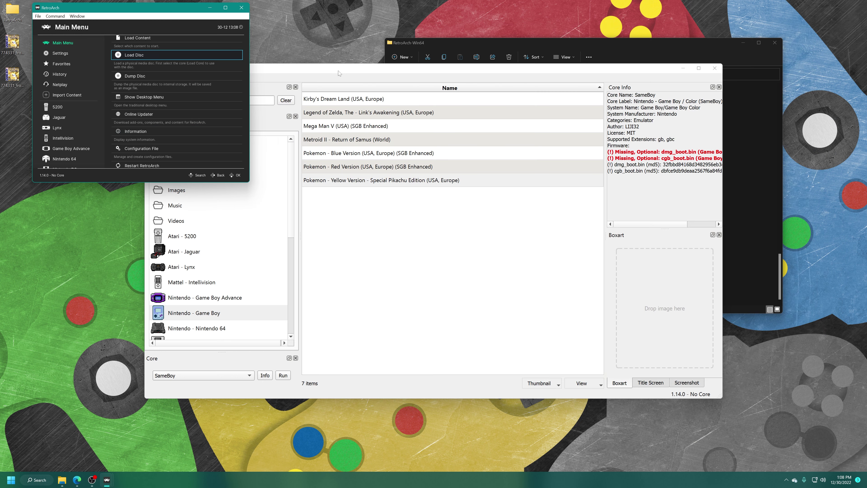
Set the PNG box scan from the desktop as the Pokemon Yellow entry's box art and compare it with the other games' art
left_click(338, 70)
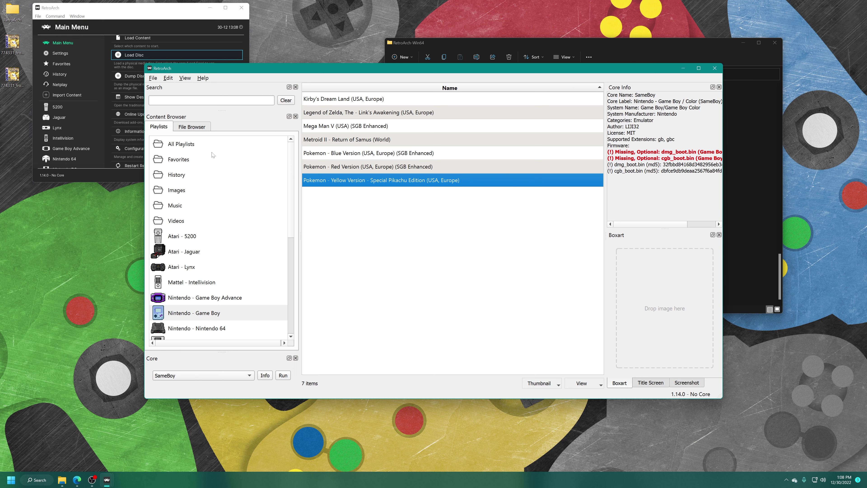
left_click_drag(13, 76, 670, 316)
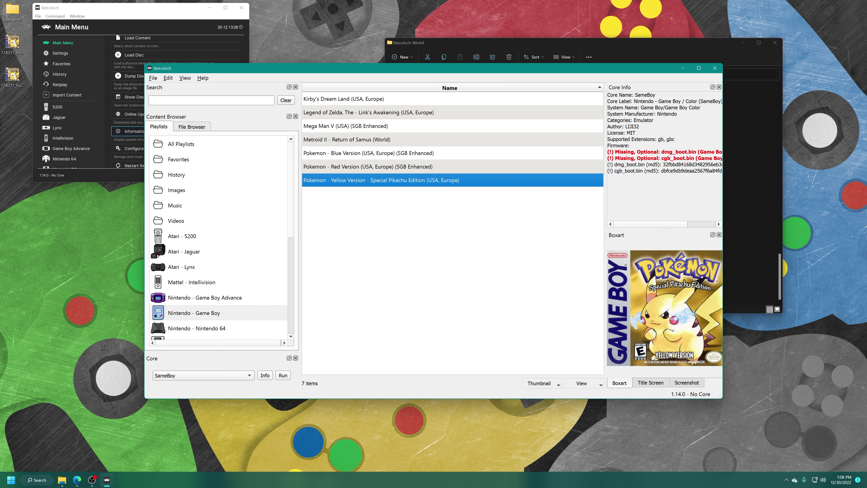
left_click(408, 166)
left_click(412, 180)
left_click(415, 153)
left_click(393, 140)
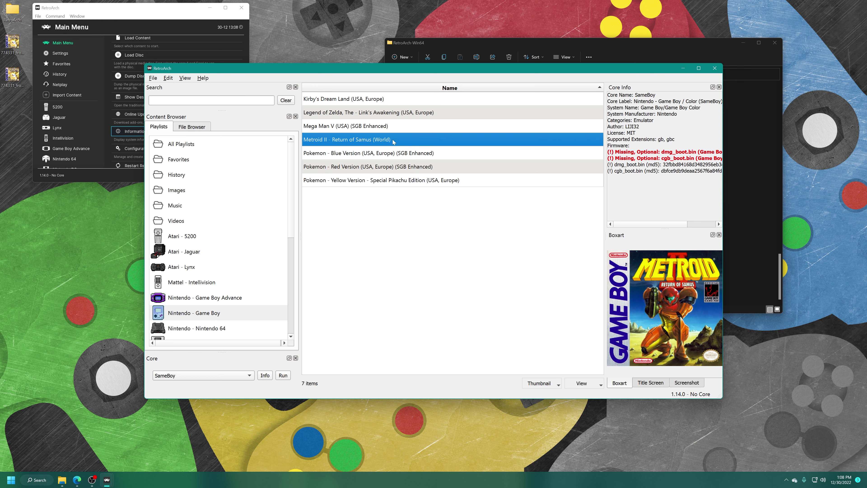
left_click(391, 166)
left_click(388, 183)
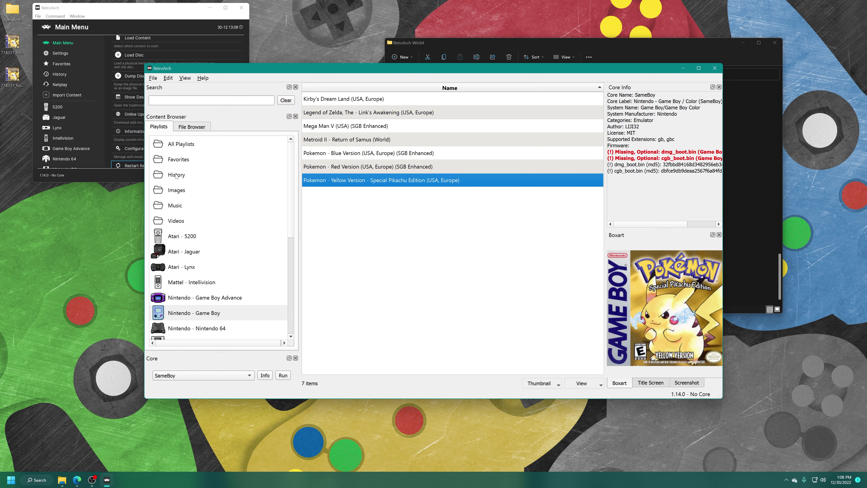
Create a new playlist named "Nintendo - Game Boy Color"
right_click(175, 160)
left_click(199, 165)
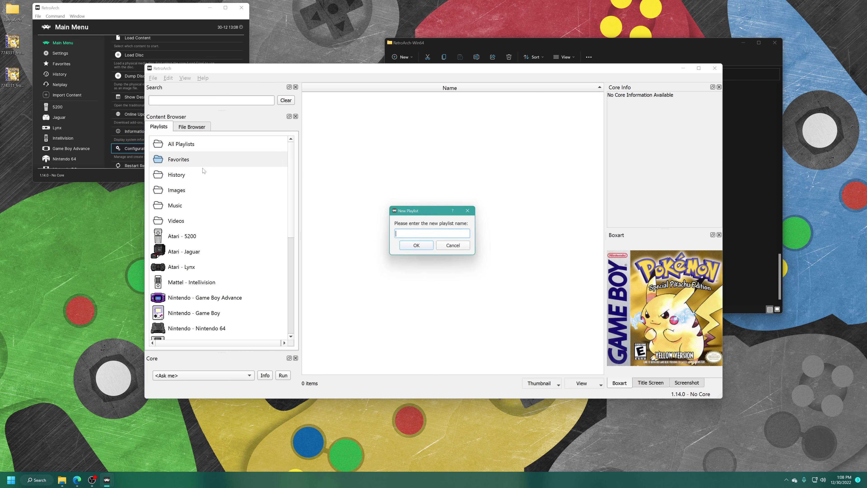
type("Nintendo")
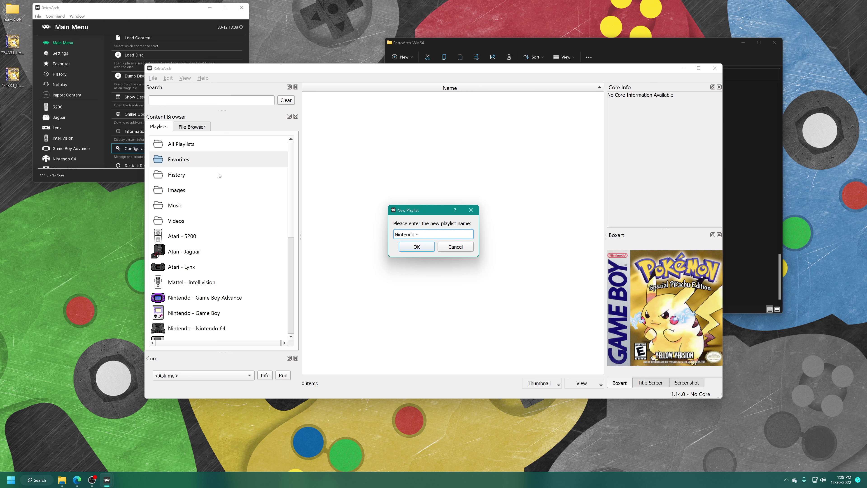
type(" - Game Boy Color")
key("Return")
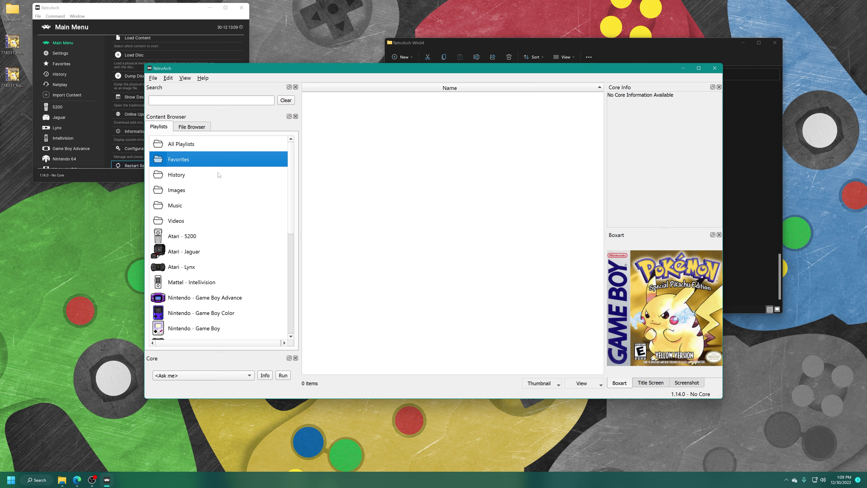
Choose the Gameboy Color Games folder in Desktop\RetroArch\Games as the folder to add to the Nintendo - Game Boy Color playlist
left_click(229, 313)
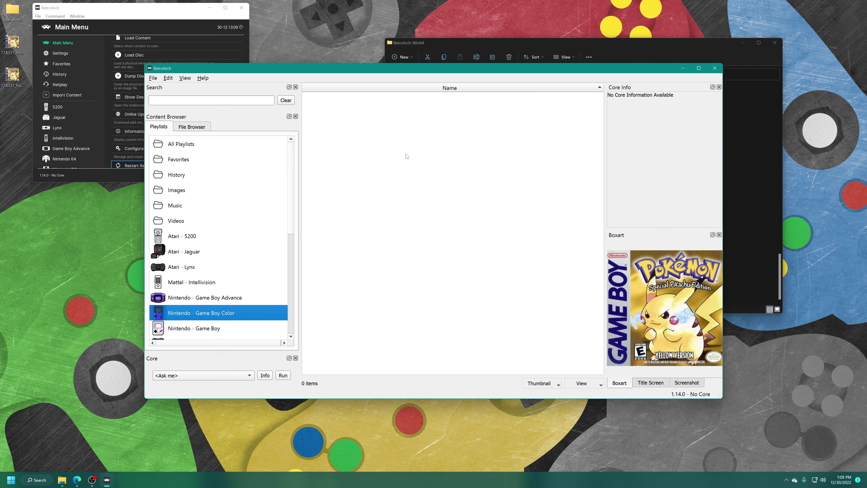
right_click(450, 124)
left_click(475, 163)
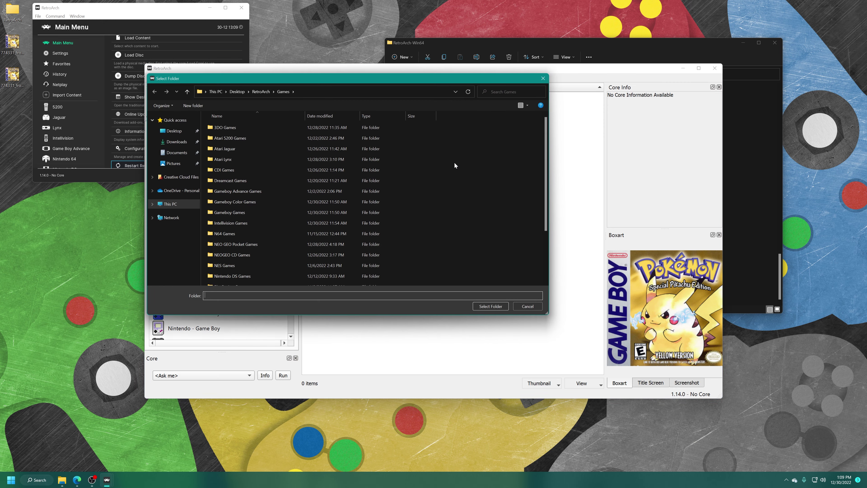
left_click(199, 130)
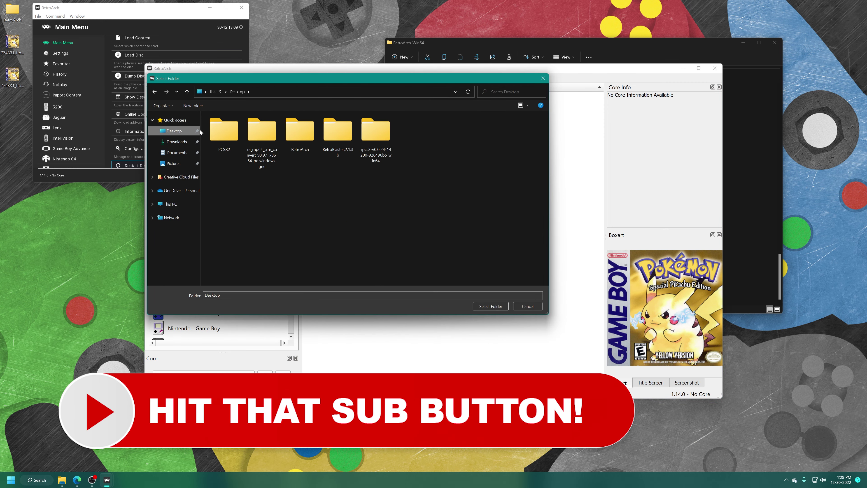
double_click(312, 130)
double_click(245, 128)
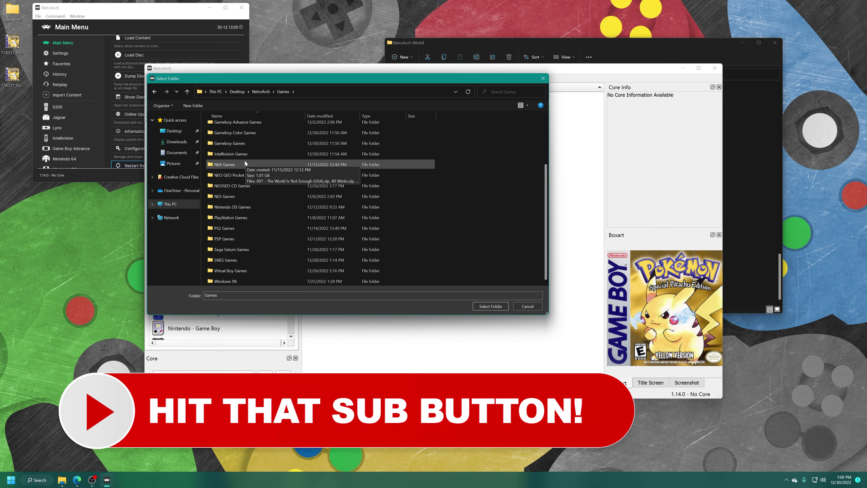
scroll(242, 144, "down", 2)
left_click(243, 134)
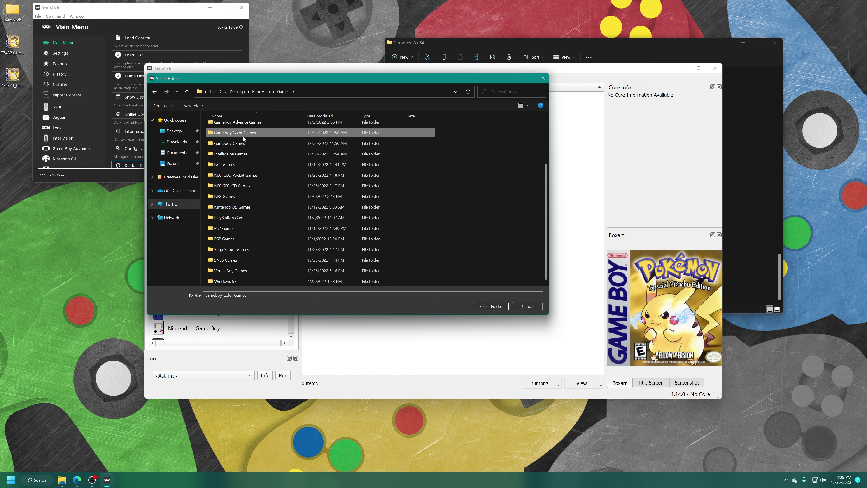
left_click(491, 306)
Set the new entries' core to SameBoy and their database to Nintendo - Game Boy Color, and add the games
left_click(391, 223)
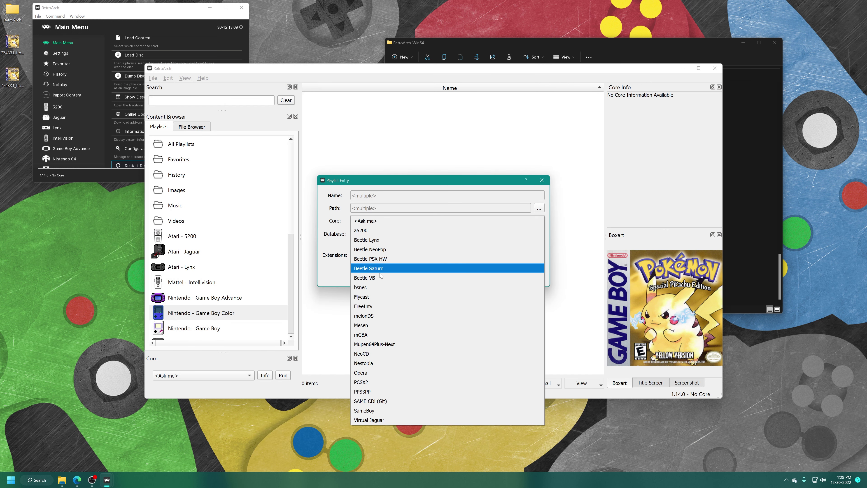
left_click(367, 410)
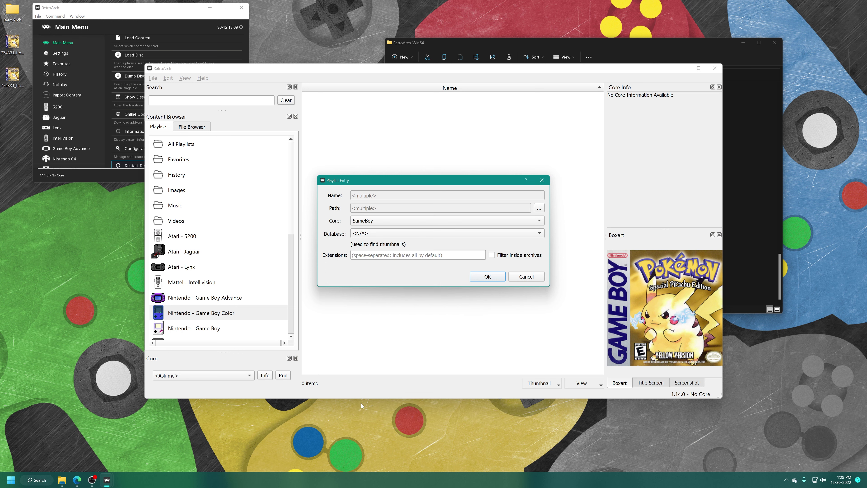
left_click(355, 238)
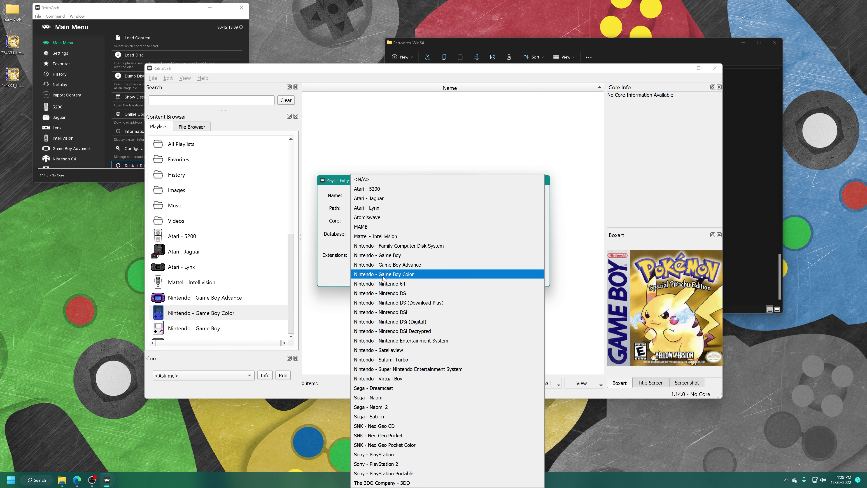
left_click(406, 272)
left_click(477, 278)
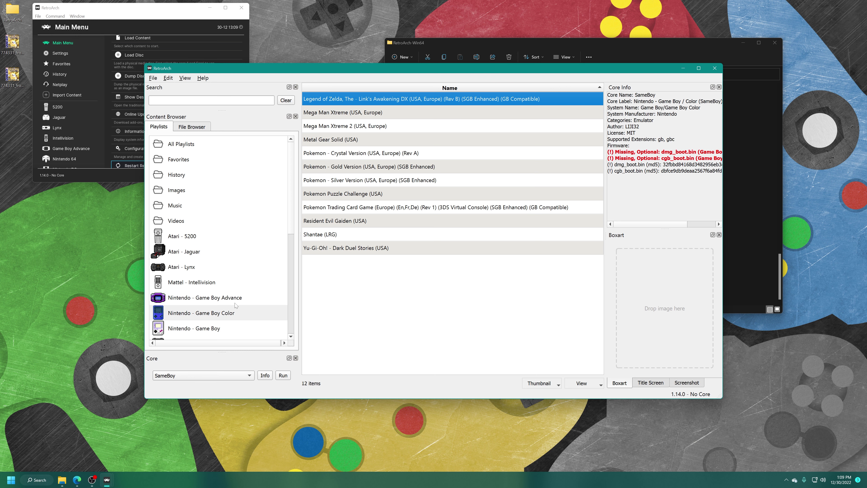
Download all thumbnails for the Nintendo - Game Boy Color playlist only and check the box art of the Mega Man Xtreme games
right_click(212, 314)
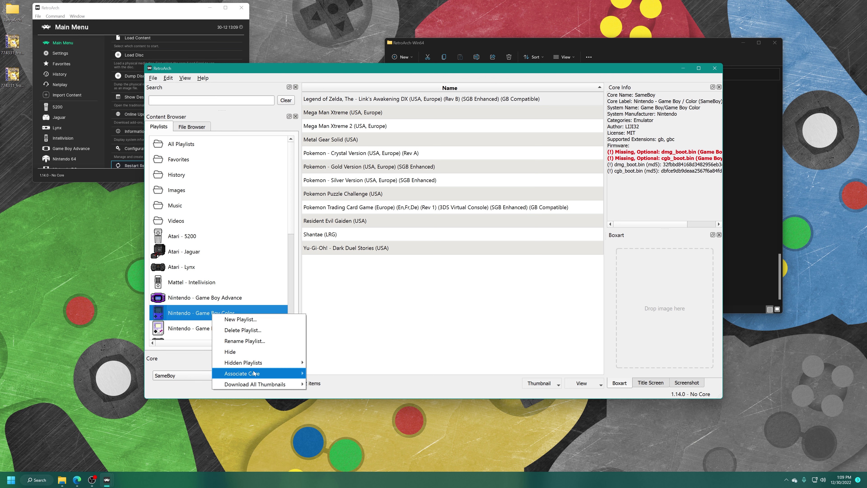
mouse_move(274, 384)
left_click(340, 381)
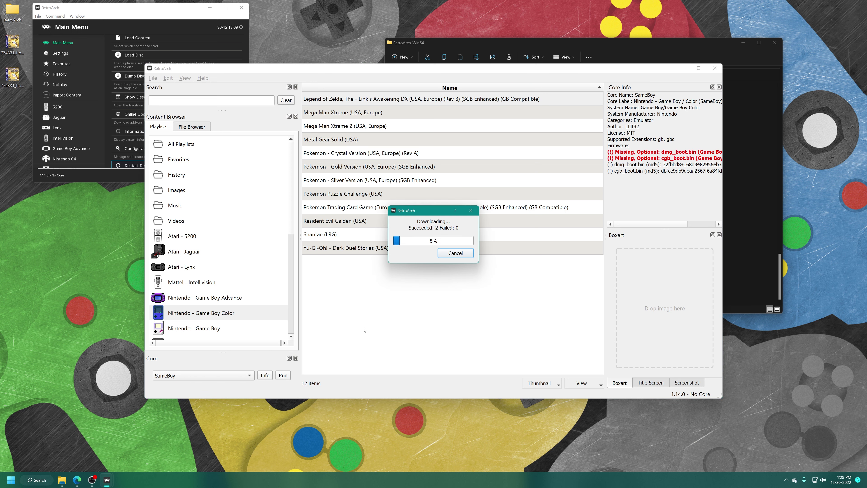
left_click(339, 113)
left_click(337, 127)
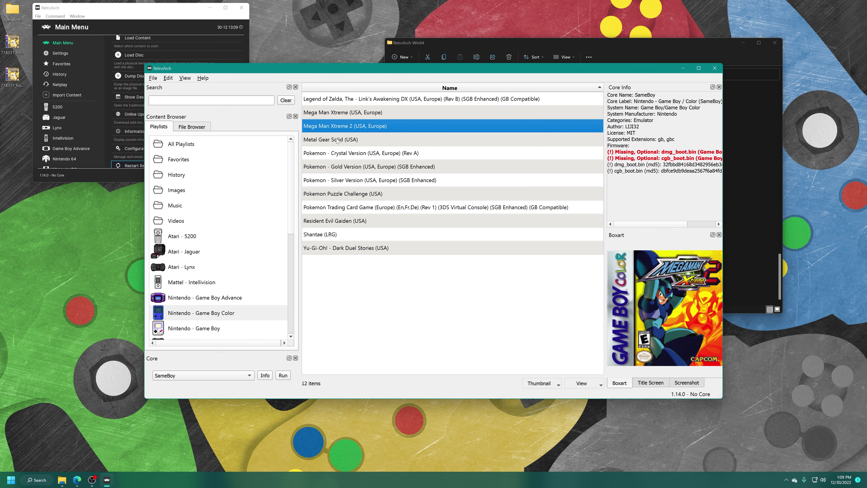
Check the box art of the Game Boy Color games from Metal Gear Solid through Yu-Gi-Oh! - Dark Duel Stories
left_click(336, 139)
left_click(345, 153)
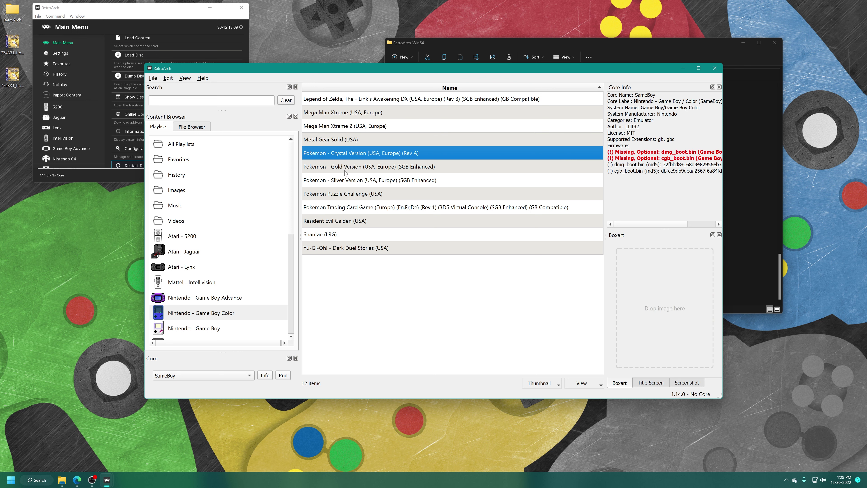
left_click(345, 168)
left_click(348, 181)
left_click(347, 194)
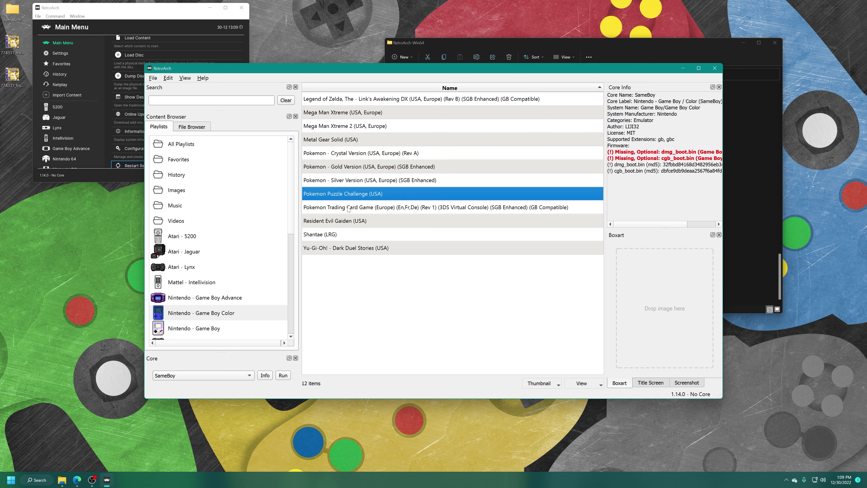
left_click(345, 208)
left_click(343, 222)
left_click(331, 248)
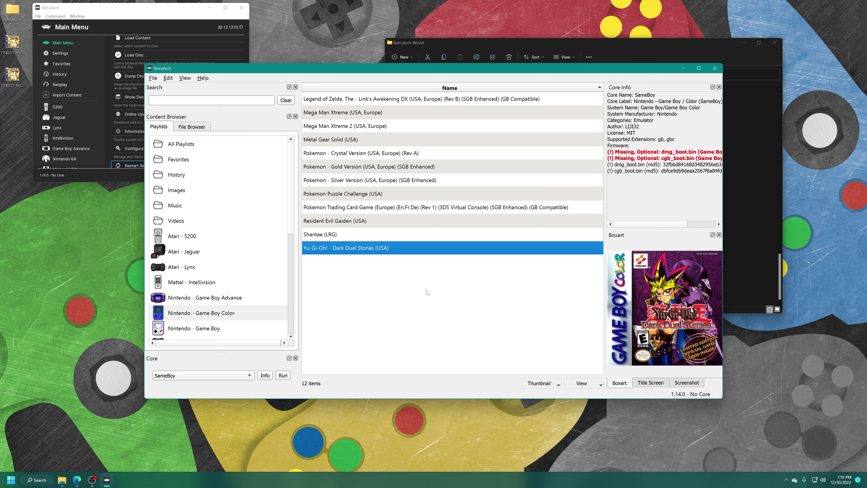
Close the desktop menu and restart RetroArch to load the new playlists
left_click(715, 69)
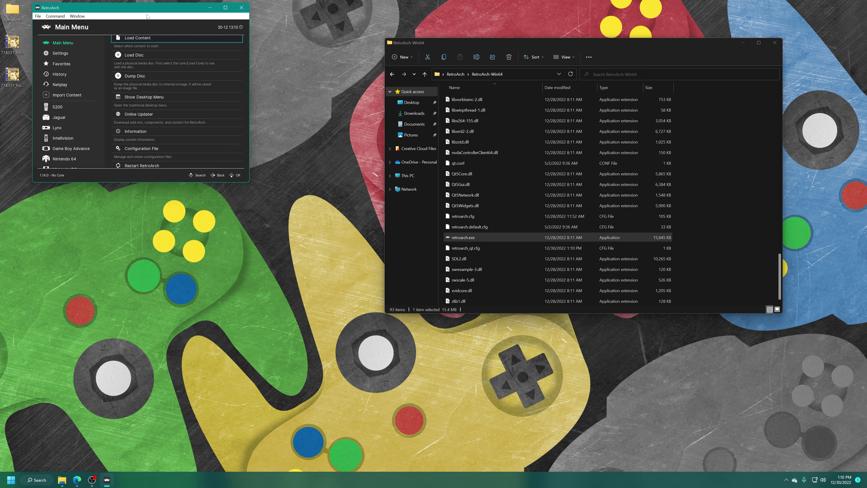
key("Escape")
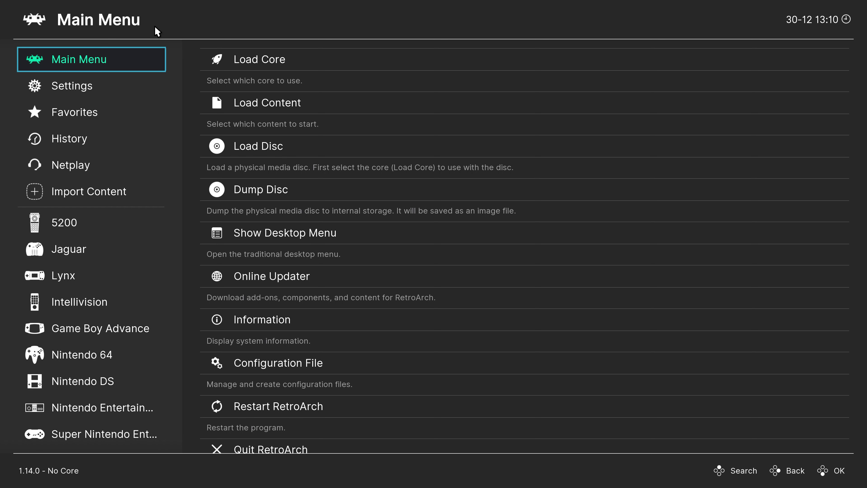
left_click(248, 403)
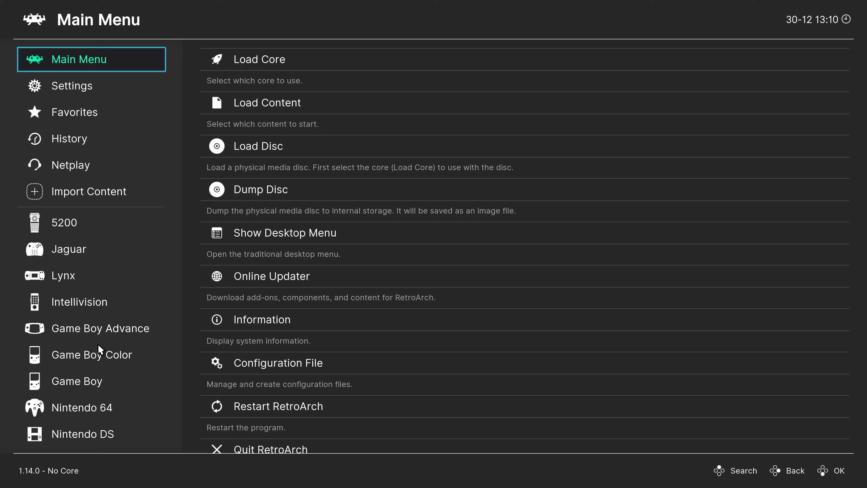
Look through the Game Boy Color and Game Boy playlists and run Pokemon - Blue Version from the Game Boy list
left_click(98, 345)
left_click(79, 286)
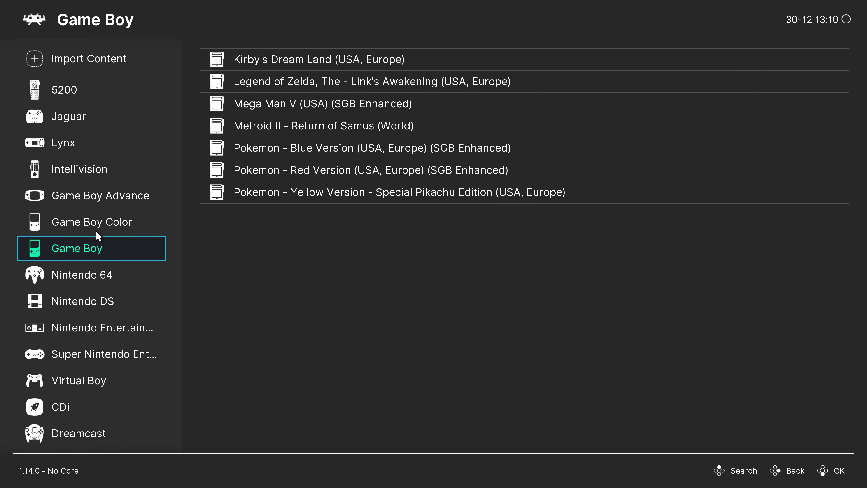
left_click(97, 223)
left_click(70, 270)
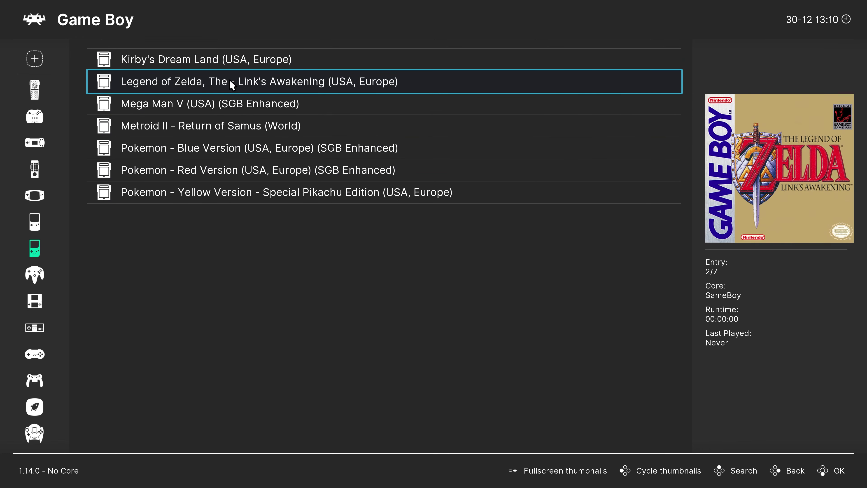
left_click(230, 145)
left_click(175, 80)
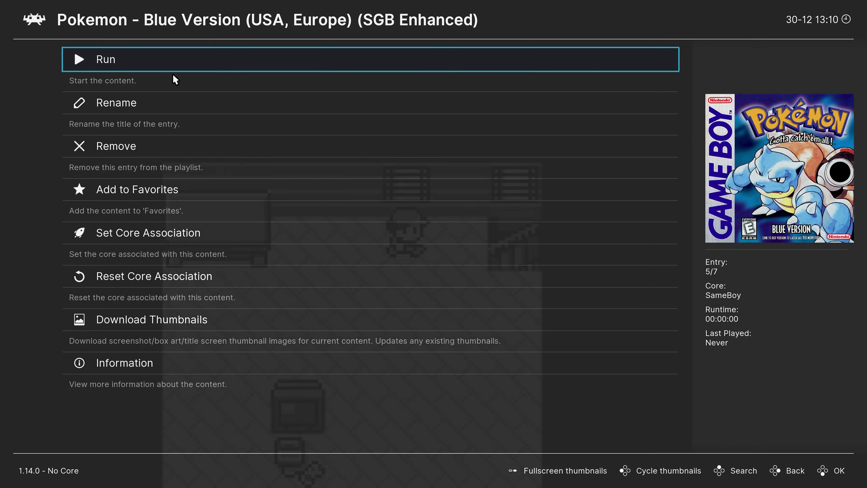
Test the game by walking the character downstairs, out of the house and between the town's houses
key("Right")
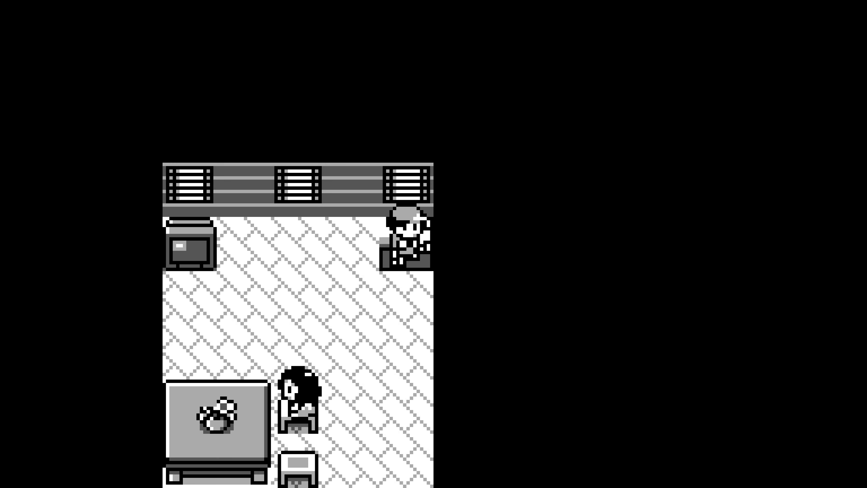
key("Down")
key("Left")
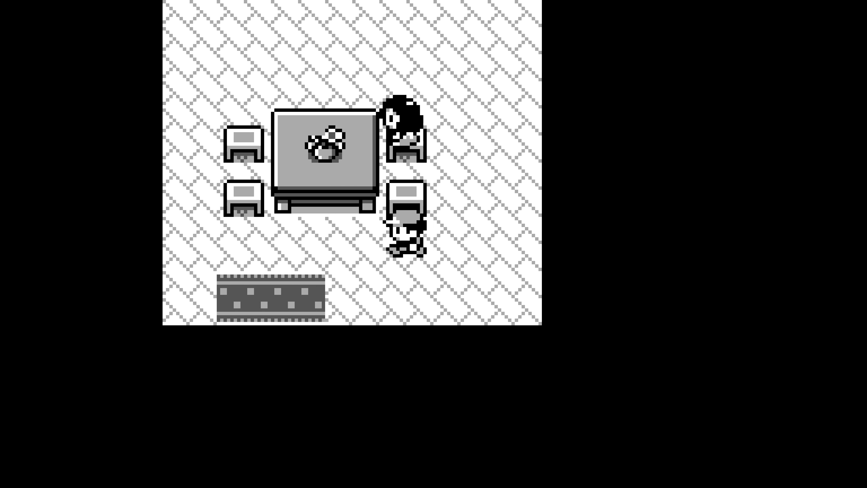
key("Down")
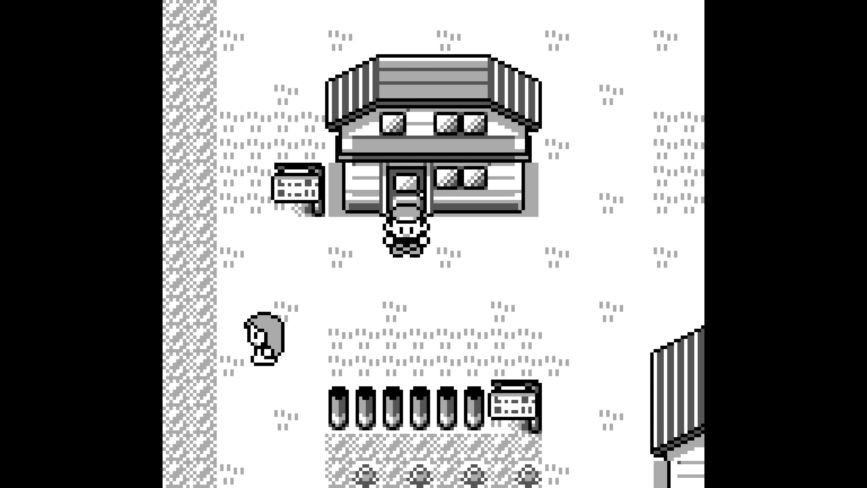
key("Right")
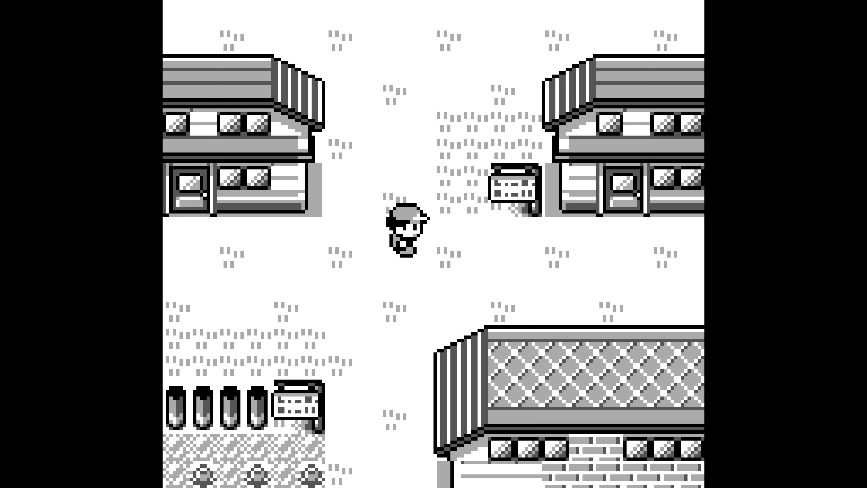
Open the System category of the core options for the running game
key("F1")
key("Down")
key("Down")
key("Down")
key("Down")
key("Down")
key("Down")
key("Down")
key("Down")
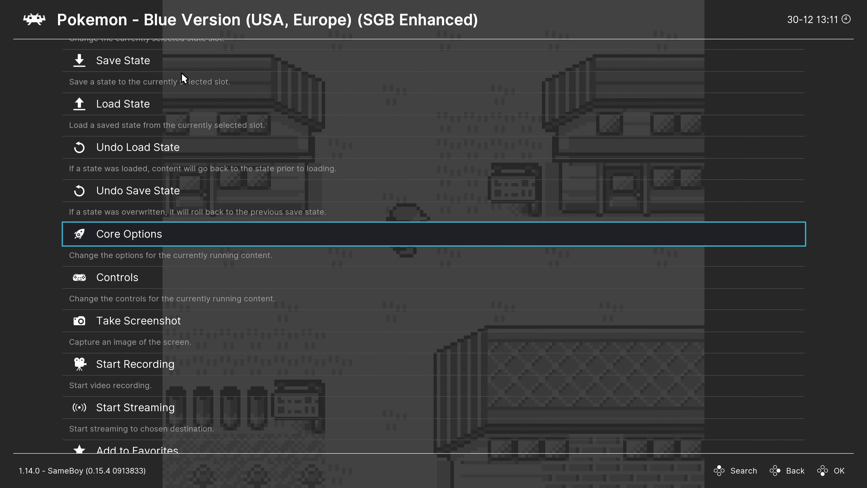
key("Return")
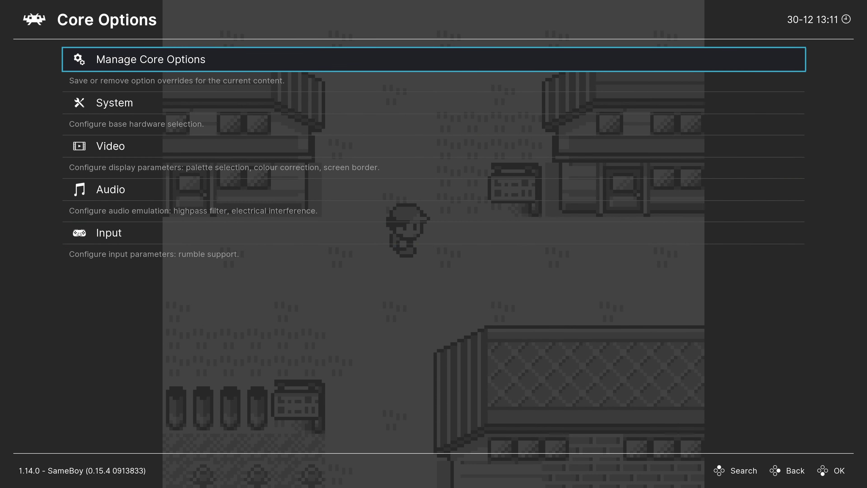
key("Down")
key("Return")
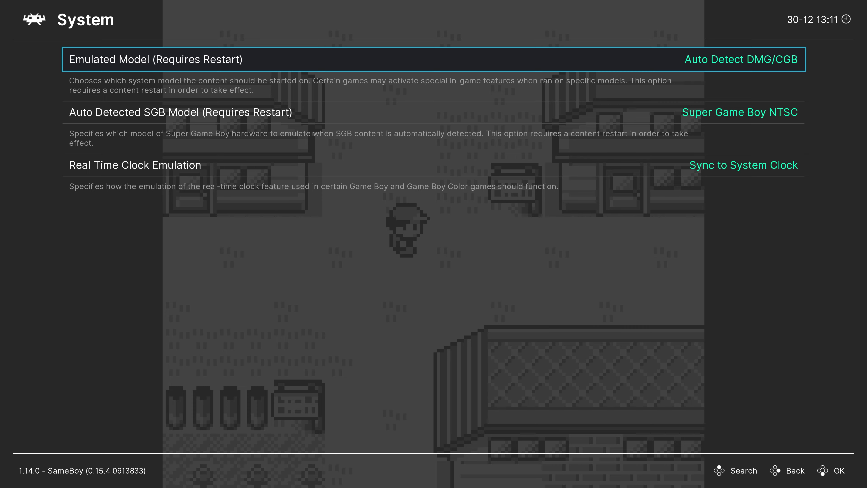
Set the Emulated Model option to Auto Detect DMG/SGB/CGB
key("Return")
key("Down")
key("Down")
key("Down")
key("Down")
key("Down")
key("Down")
key("Down")
key("Down")
key("Down")
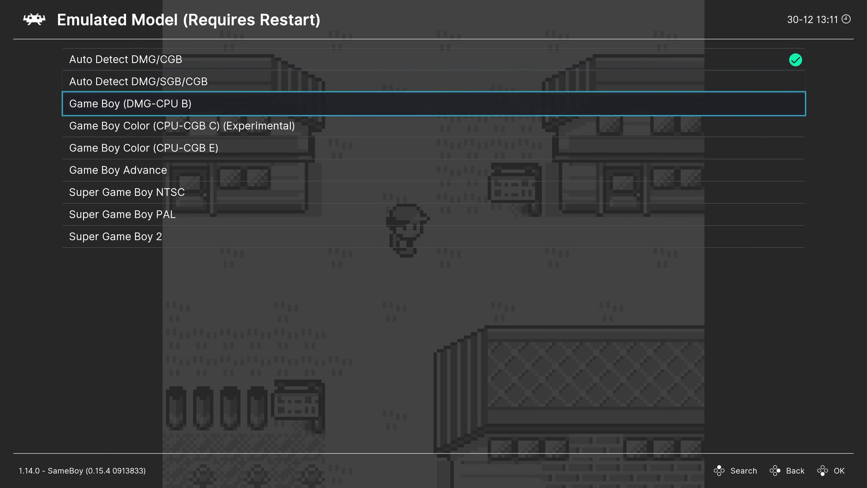
key("Down")
key("Down")
key("Down")
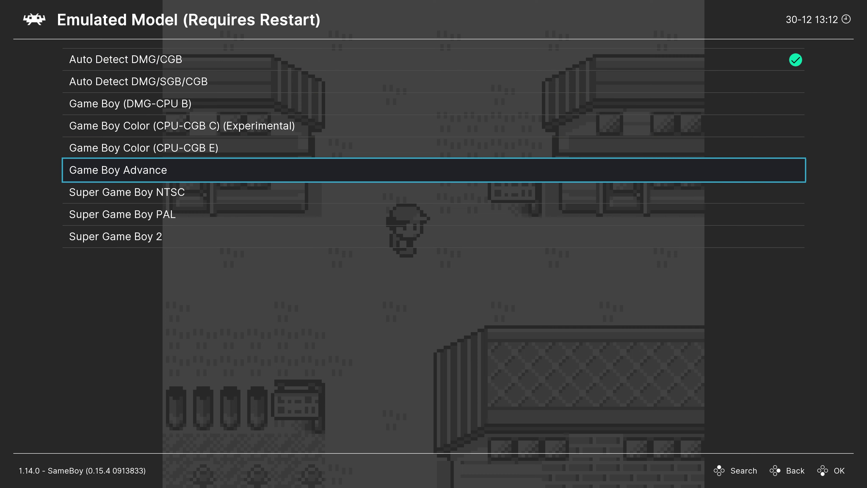
key("Down")
key("Down")
key("Down")
key("Down")
key("Down")
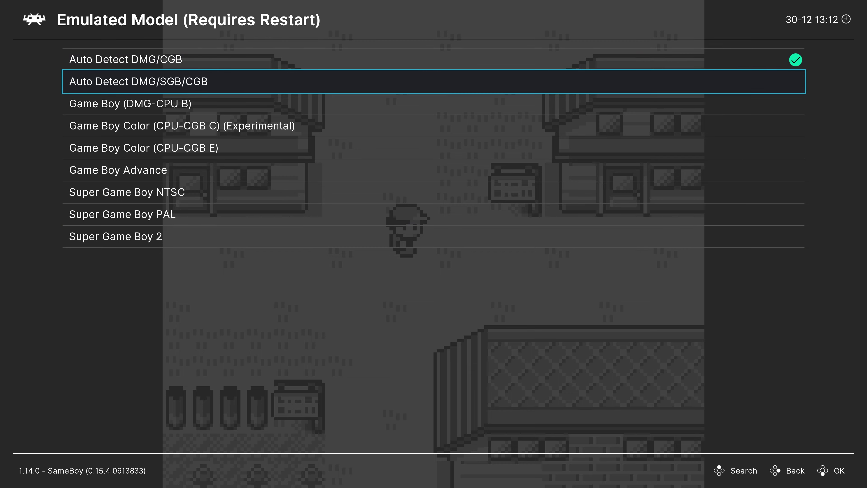
key("Return")
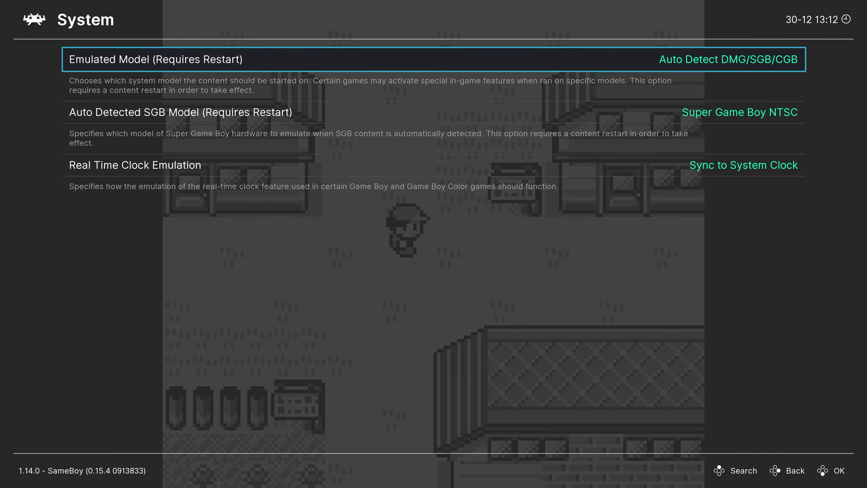
key("BackSpace")
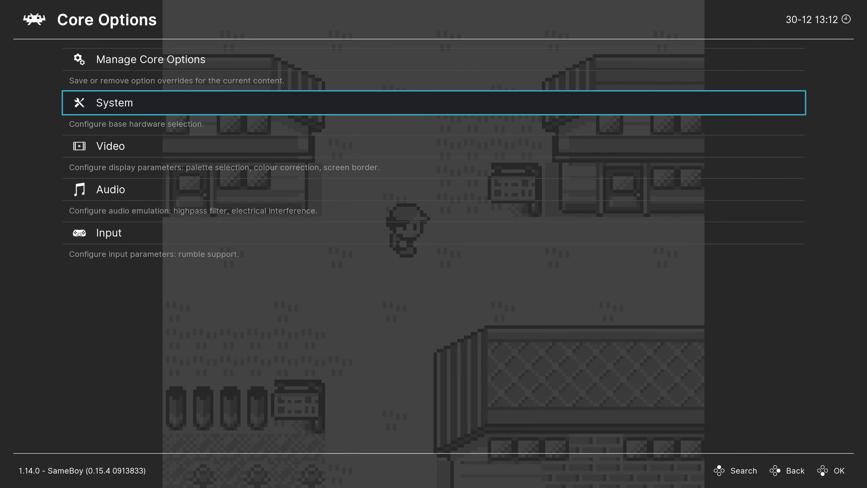
Close the running content and run Pokemon - Blue Version again to apply the emulated model
key("BackSpace")
key("Up")
key("Up")
key("Up")
key("Up")
key("Up")
key("Up")
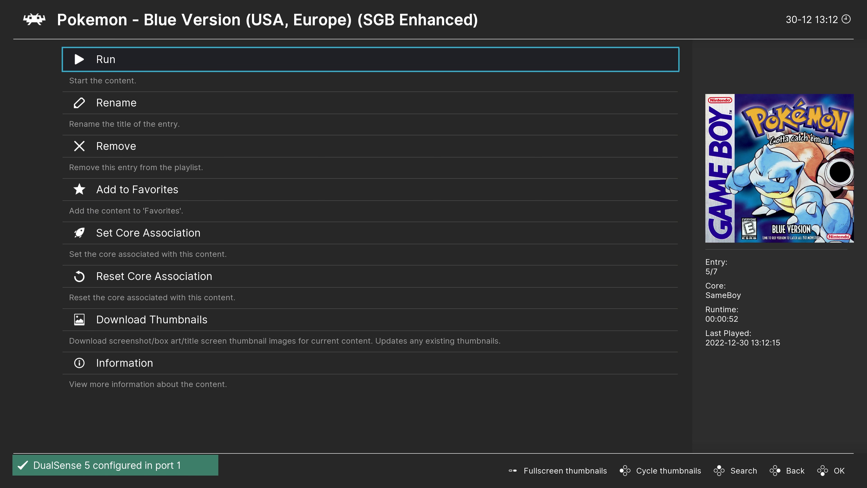
key("Return")
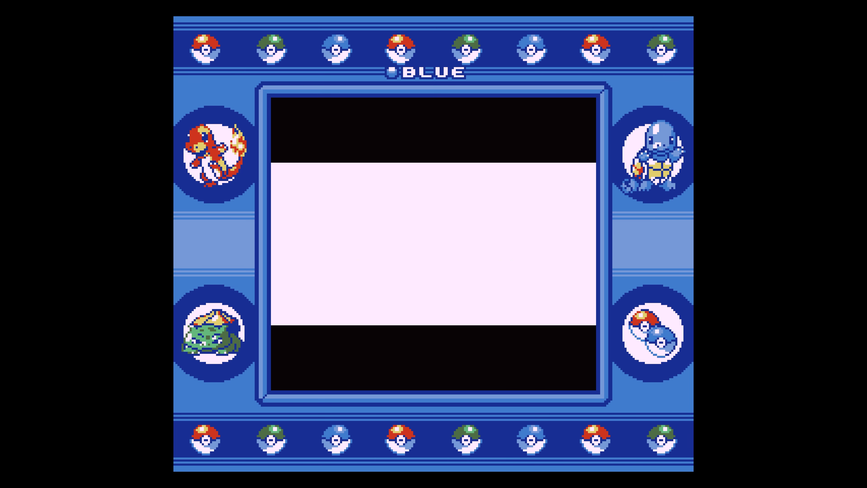
Review the choices for Auto Detected SGB Model and Real Time Clock Emulation in the System core options
key("F1")
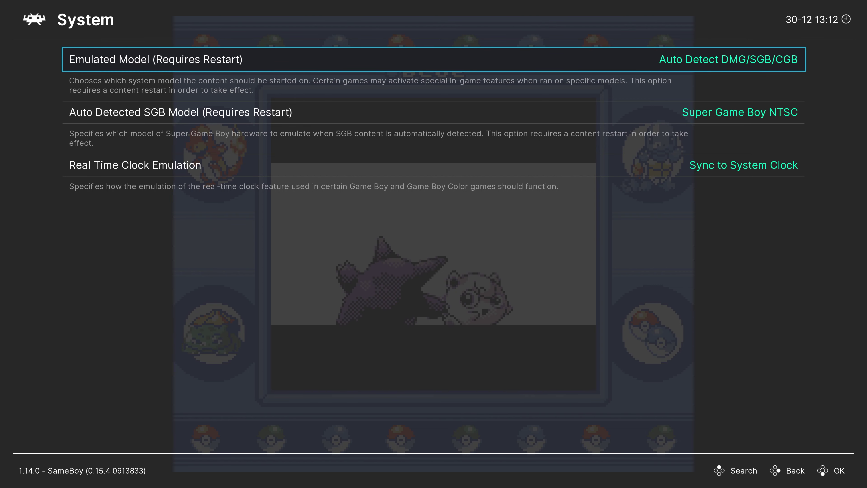
key("Down")
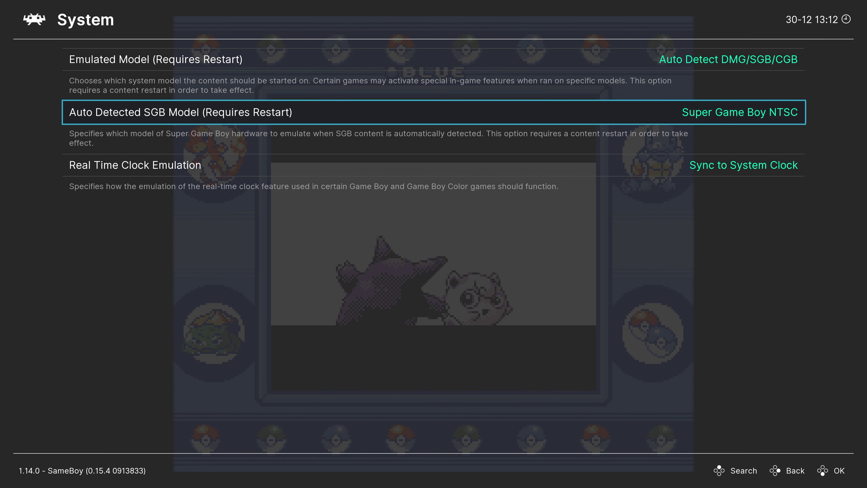
key("Return")
key("Down")
key("Down")
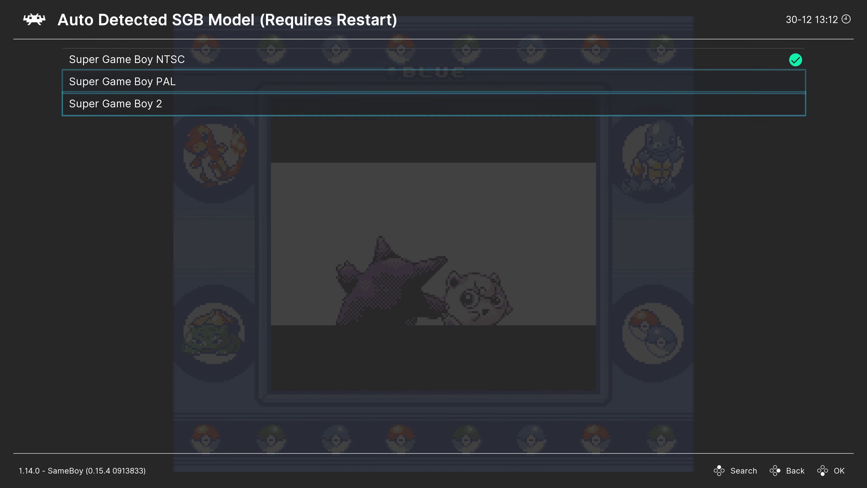
key("Down")
key("Up")
key("Up")
key("Down")
key("Down")
key("Return")
key("Down")
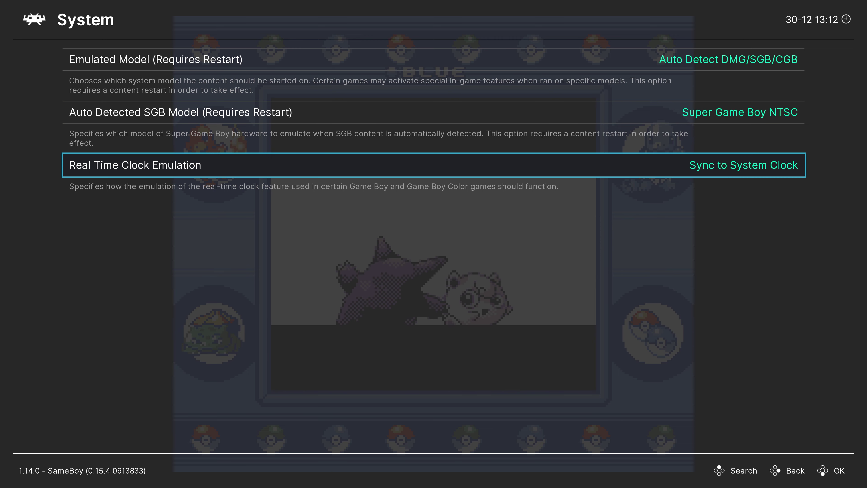
key("Return")
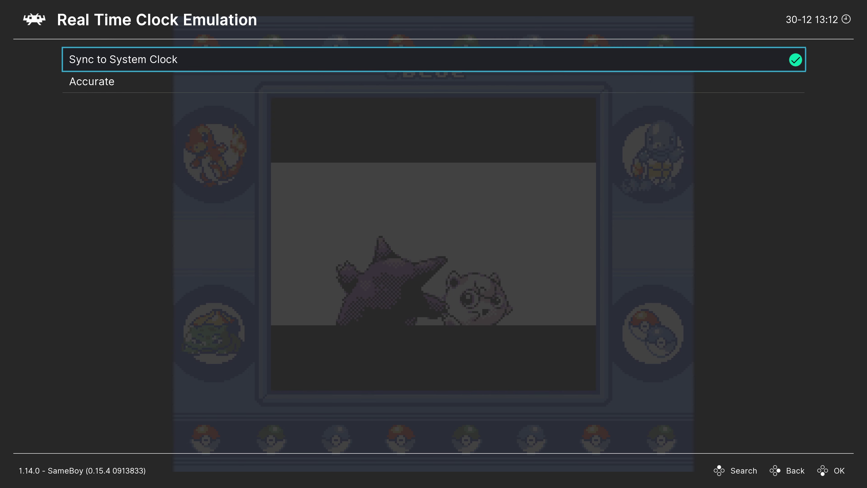
key("Down")
key("BackSpace")
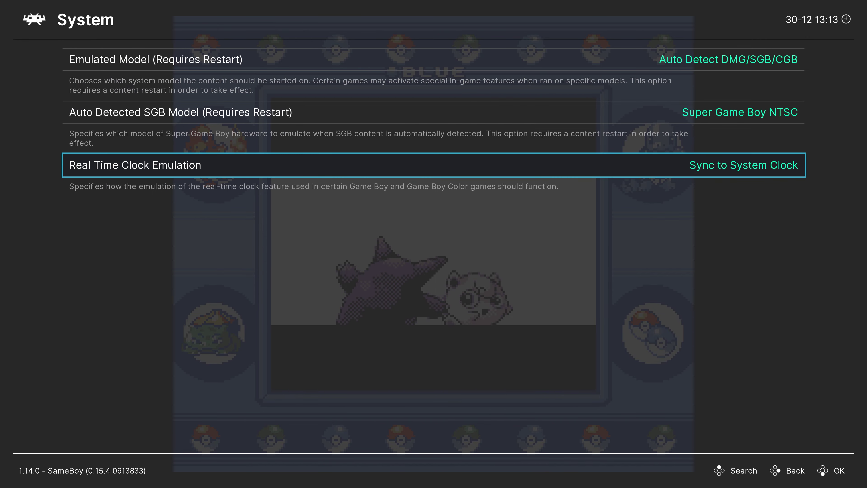
Leave the System core options and open the Video category
key("BackSpace")
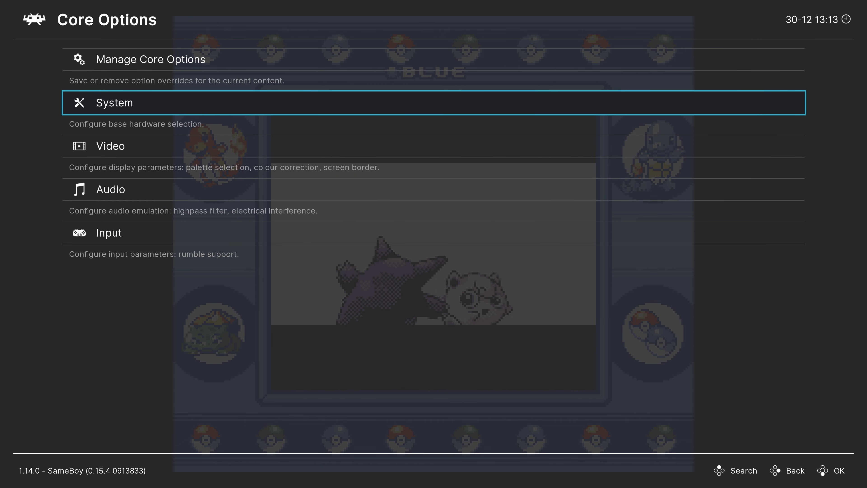
key("Down")
key("Return")
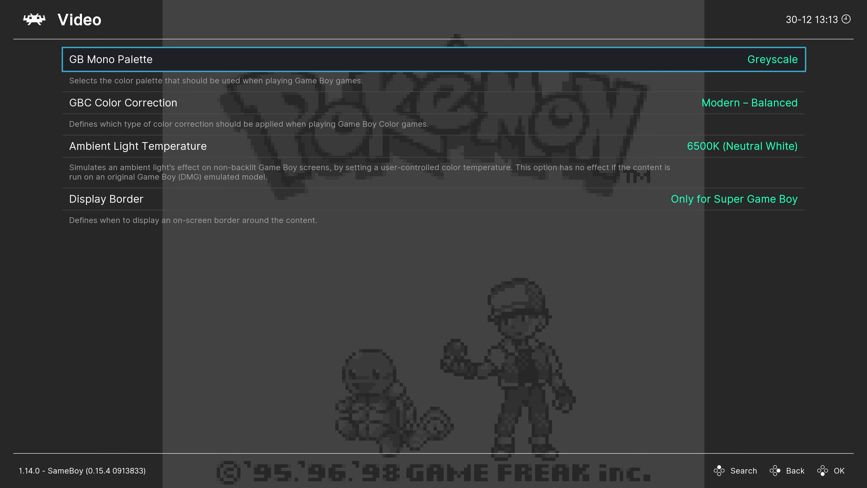
Set the GB Mono Palette to Lime (Game Boy) and preview it in the game
key("Return")
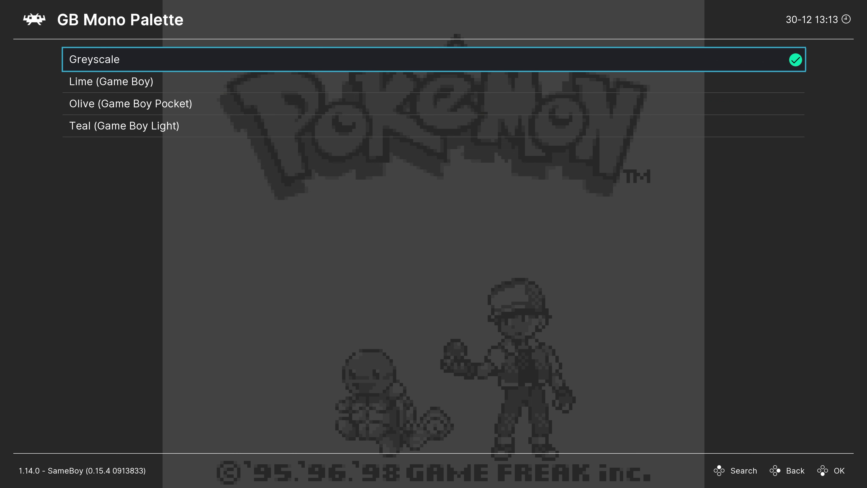
key("Down")
key("Return")
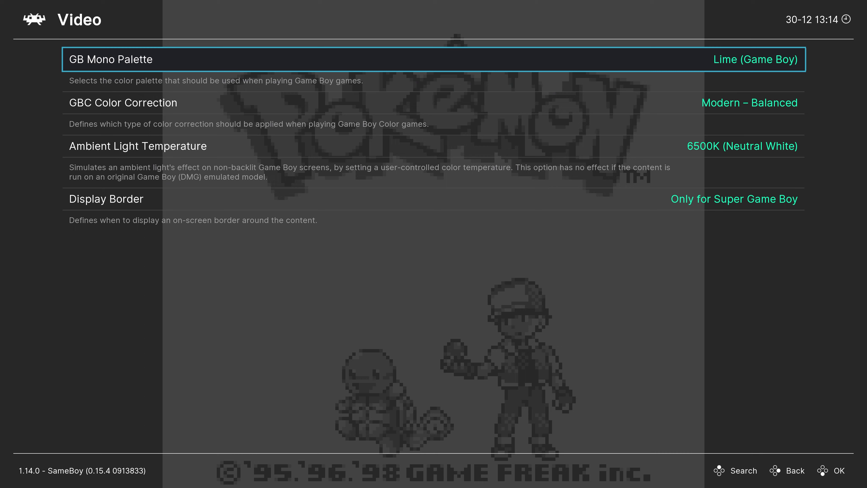
key("F1")
key("F1")
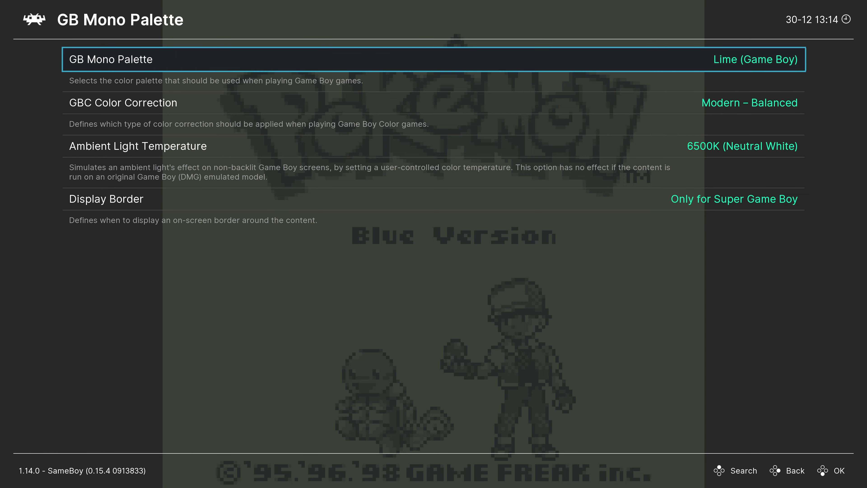
Set the GB Mono Palette to Olive (Game Boy Pocket) and preview it in the game
key("Return")
key("Down")
key("Return")
key("F1")
key("F1")
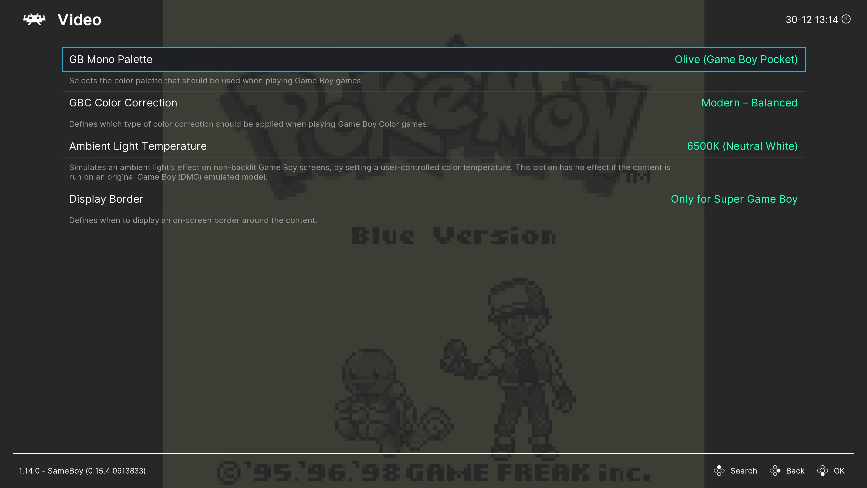
Set the GB Mono Palette to Teal (Game Boy Light) and preview it in the game
key("Return")
key("Down")
key("Return")
key("F1")
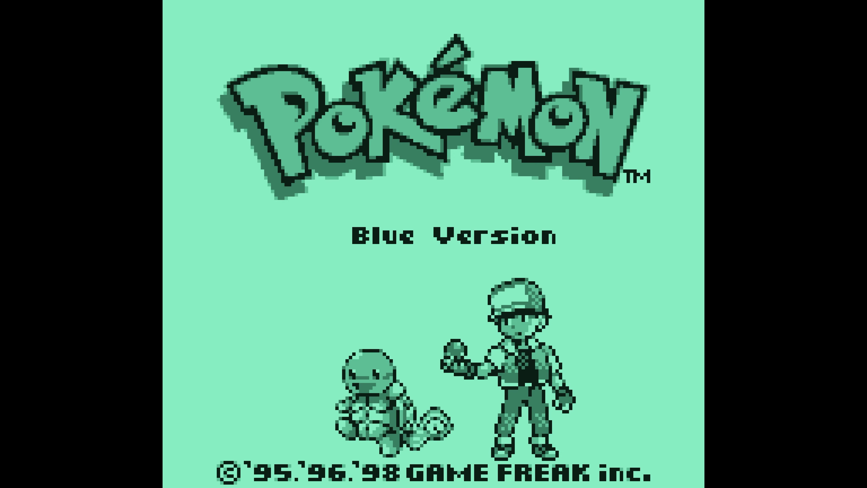
key("F1")
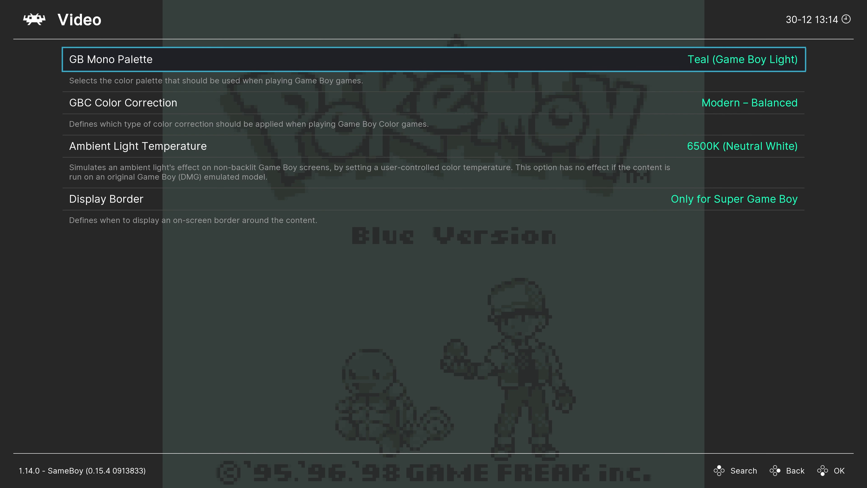
Look through the GB Mono Palette choices and set the palette to Lime (Game Boy)
key("Return")
key("Up")
key("Up")
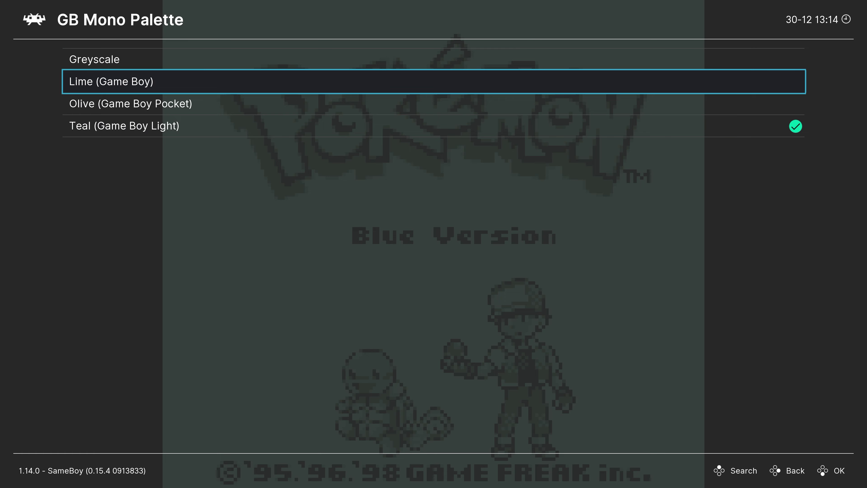
key("Down")
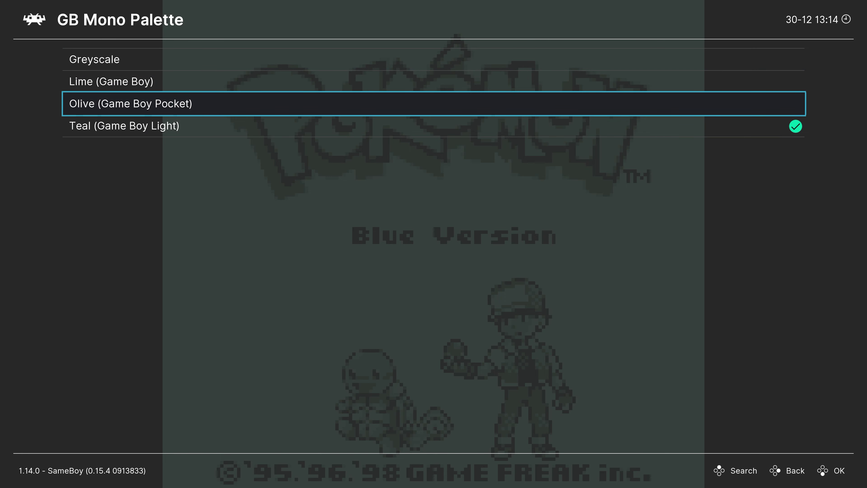
key("Down")
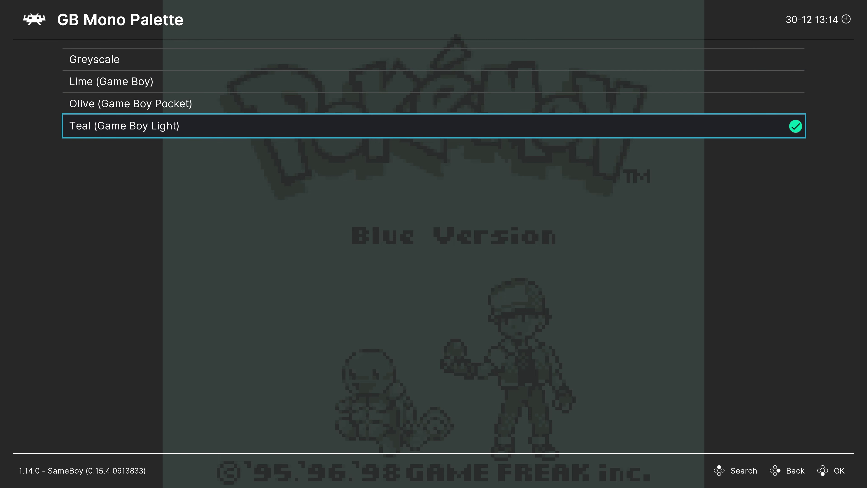
key("Up")
key("Up")
key("Up")
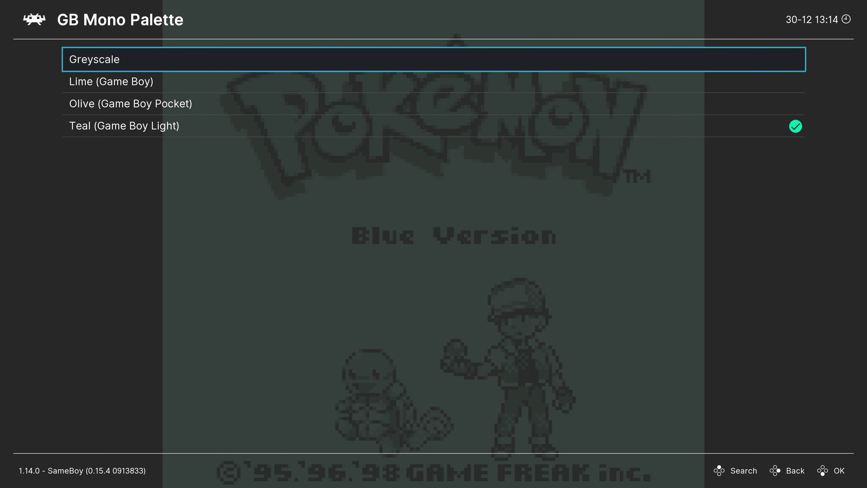
key("Down")
key("Return")
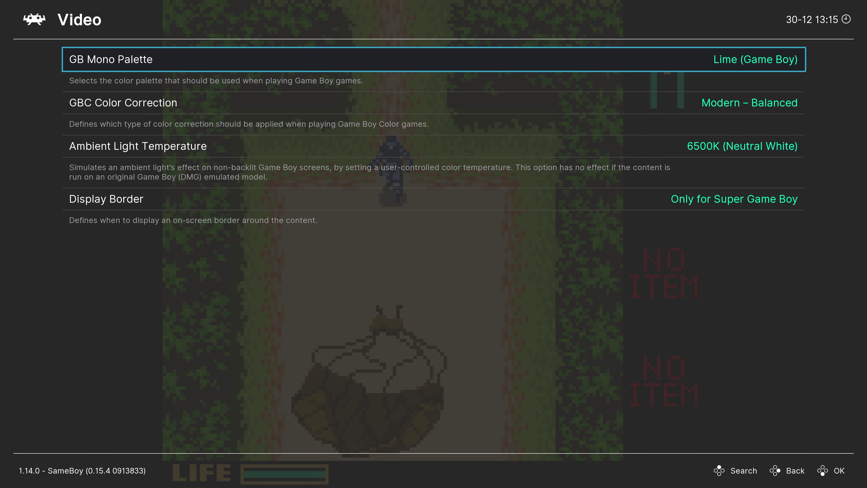
Preview the Game Boy Color game with GBC Color Correction at Modern – Balanced
key("Down")
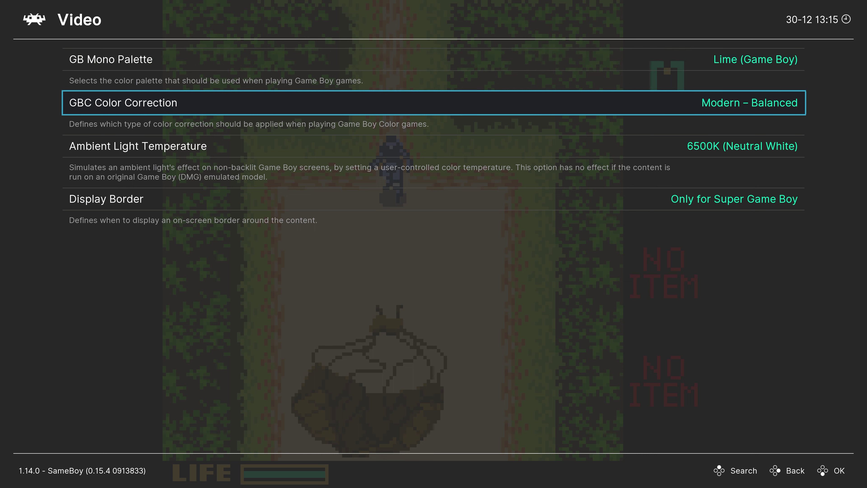
key("F1")
key("Down")
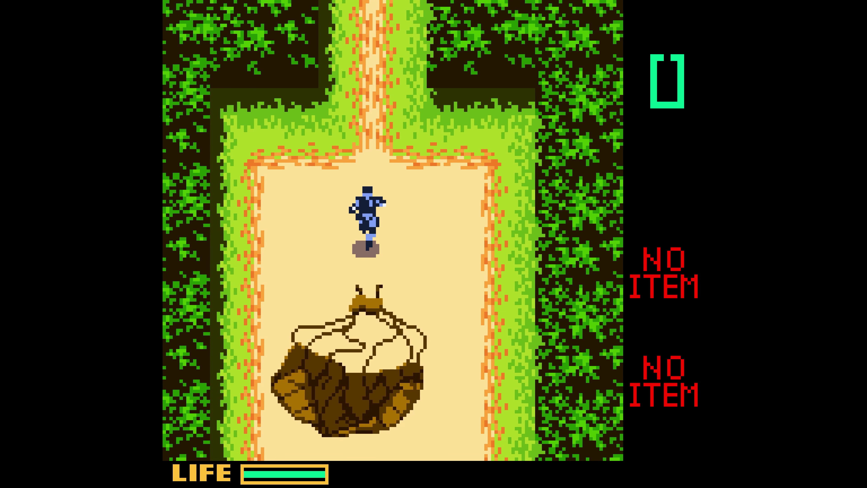
key("F1")
Set GBC Color Correction to Modern – Accurate and preview it in the game
key("Return")
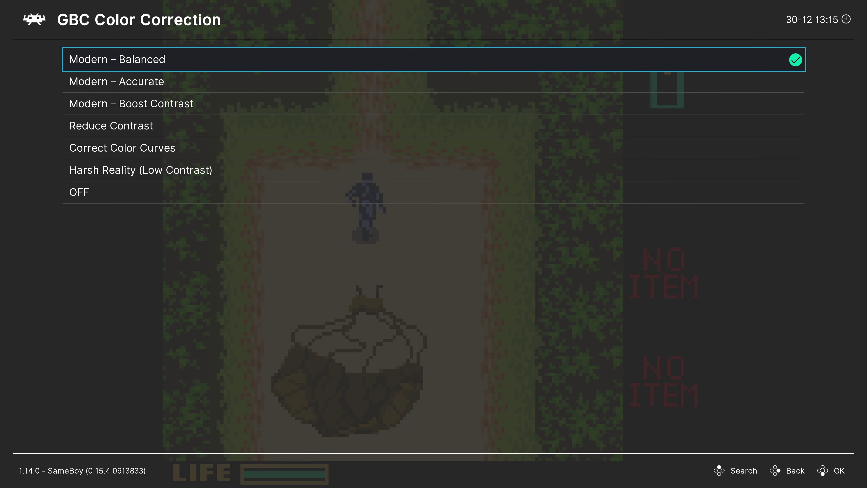
key("Down")
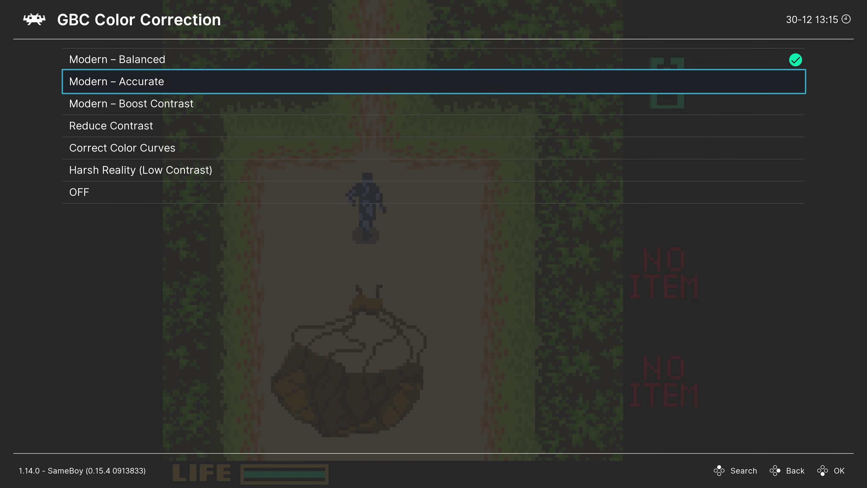
key("Return")
key("F1")
key("Down")
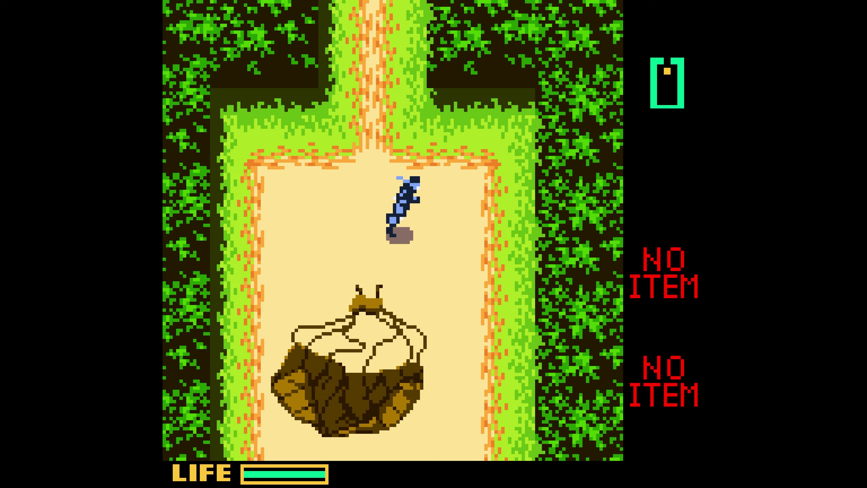
key("Up")
key("F1")
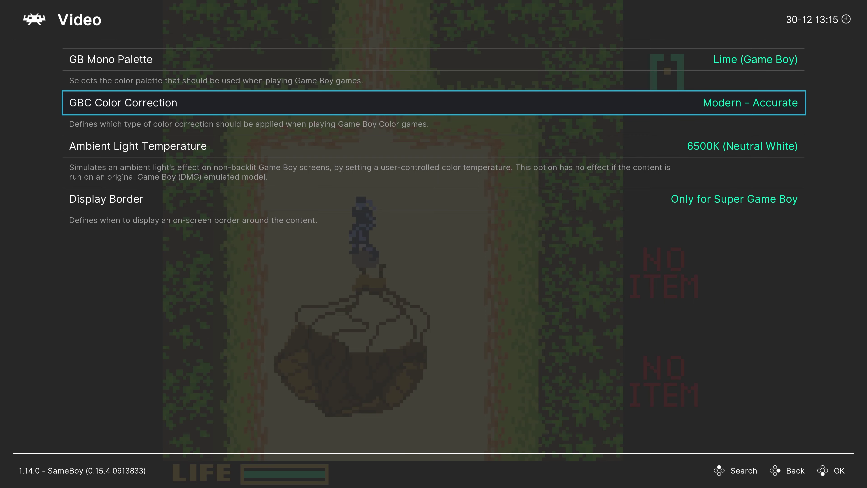
Set GBC Color Correction to Modern – Boost Contrast and preview it while moving the character around
key("Return")
key("Down")
key("Return")
key("F1")
key("Up")
key("Right")
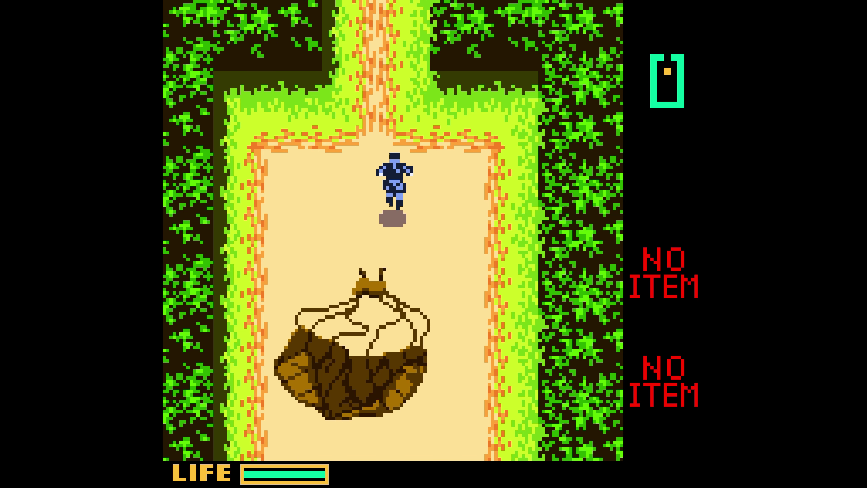
key("Left")
key("Right")
key("F1")
Set GBC Color Correction to Reduce Contrast and preview it while moving the character around
key("Return")
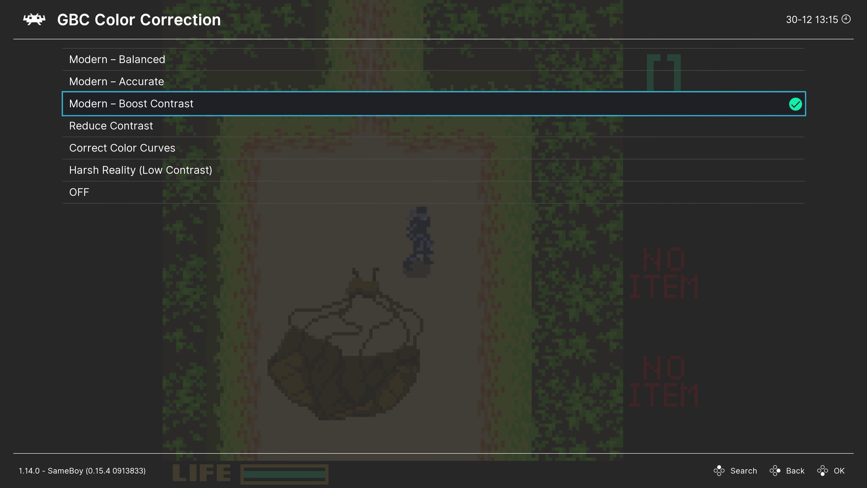
key("Down")
key("Return")
key("F1")
key("Down")
key("Left")
key("Right")
key("Left")
key("F1")
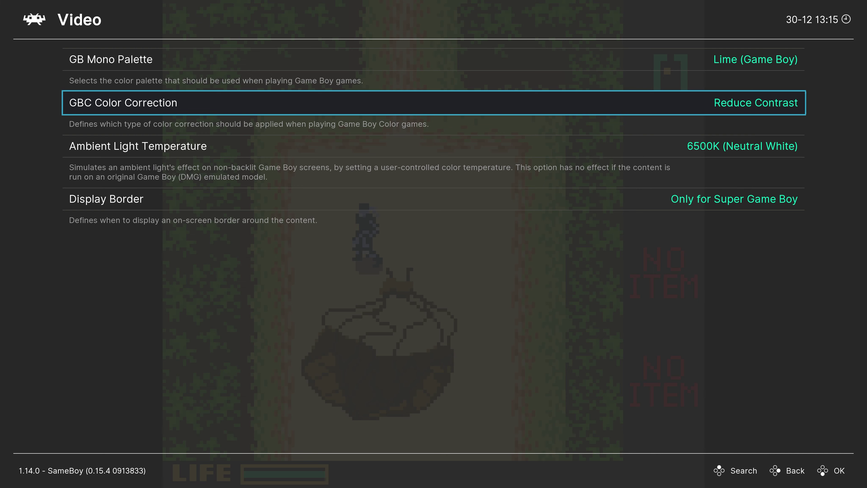
Set GBC Color Correction to Correct Color Curves and preview it in the game
key("Return")
key("Down")
key("Return")
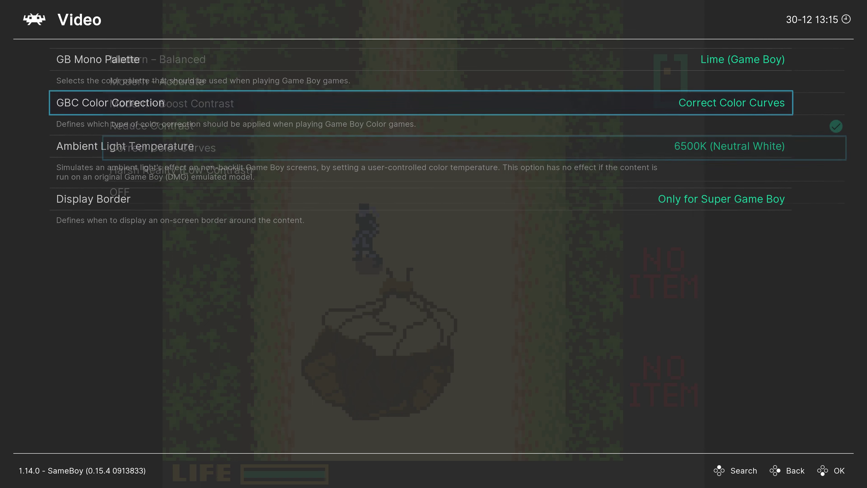
key("F1")
key("Right")
key("Up")
key("Down")
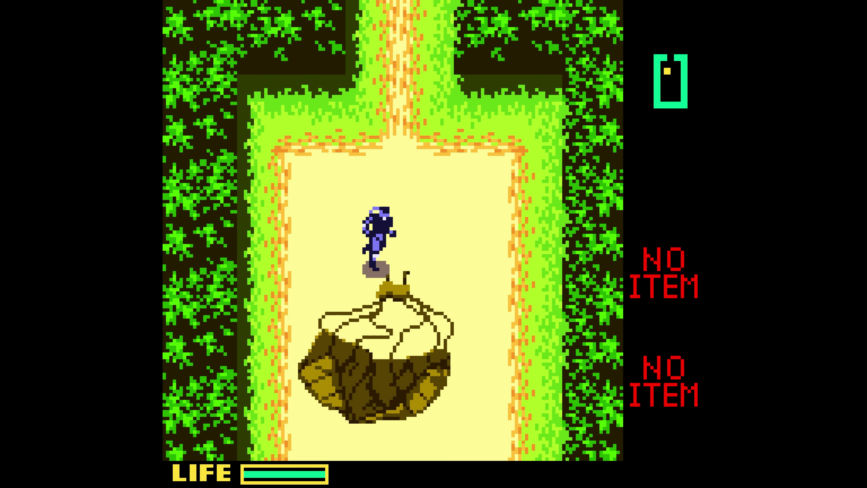
key("F1")
Set GBC Color Correction to Harsh Reality (Low Contrast) and preview it while moving the character around
key("Return")
key("Down")
key("Return")
key("F1")
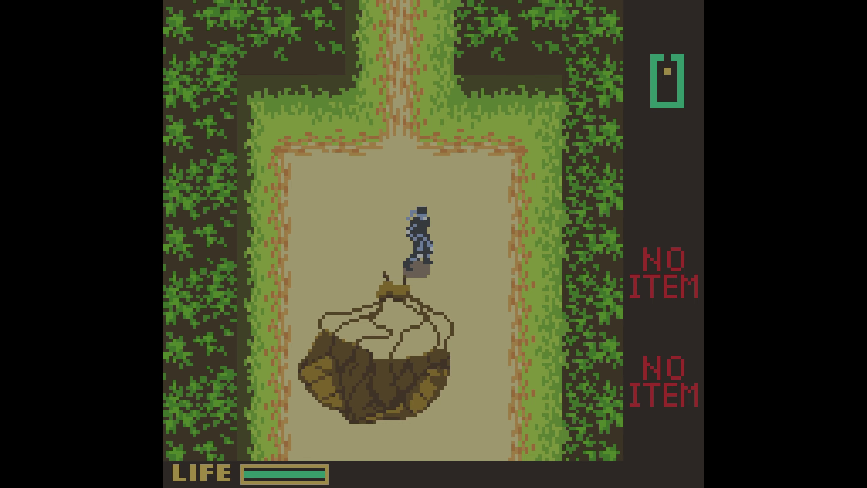
key("Right")
key("Down")
key("Up")
key("Right")
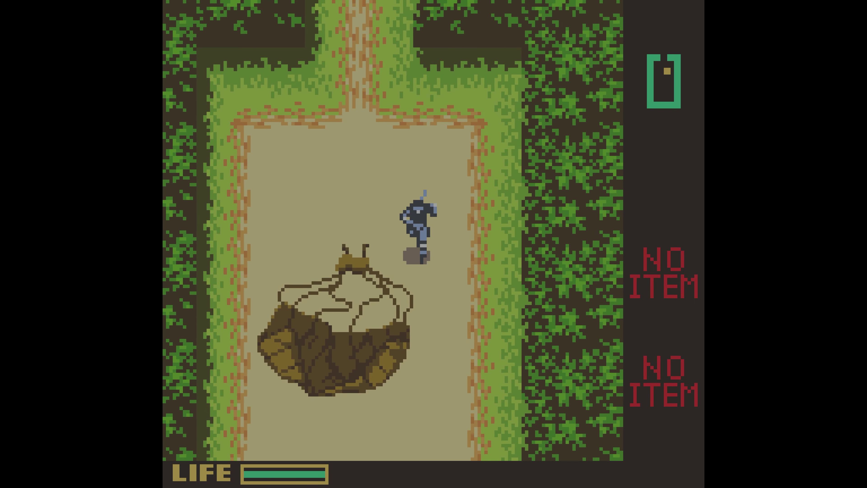
key("Left")
key("Up")
key("Right")
key("F1")
Set GBC Color Correction to OFF and preview the uncorrected colors in the game
key("Return")
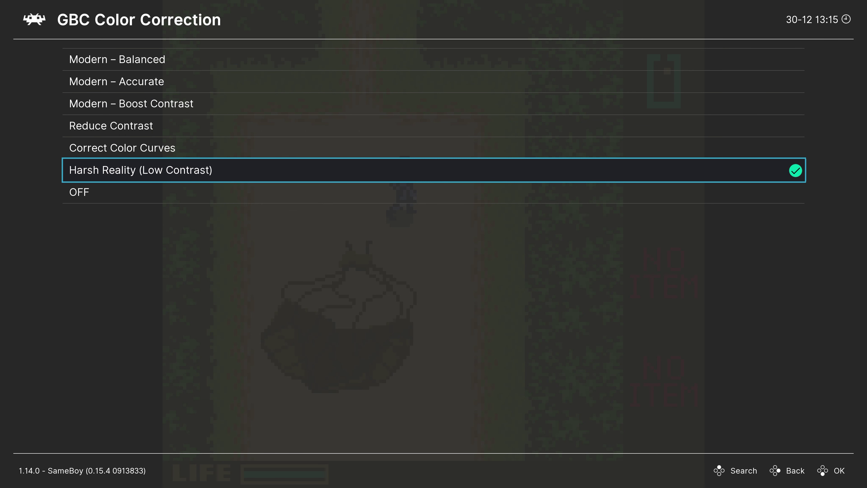
key("Down")
key("Return")
key("F1")
key("Right")
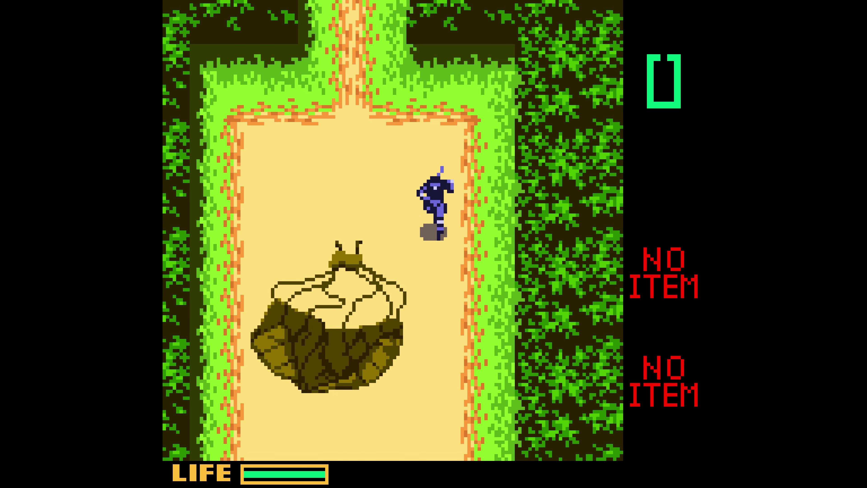
key("Down")
key("Left")
key("Up")
key("F1")
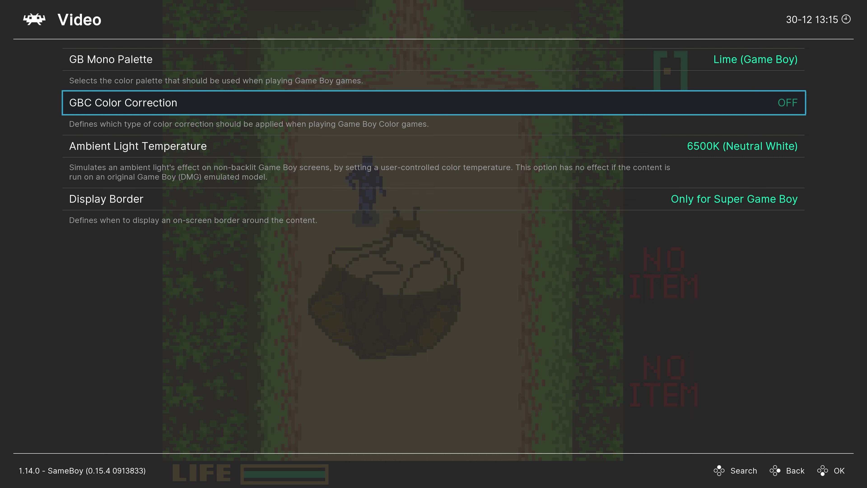
Set GBC Color Correction back to Modern – Accurate and check the colors in the game
key("Return")
key("Up")
key("Up")
key("Up")
key("Up")
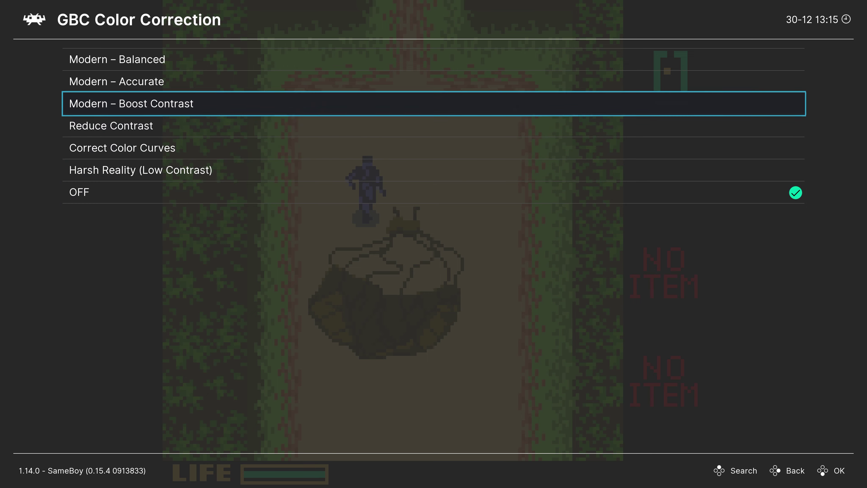
key("Up")
key("Return")
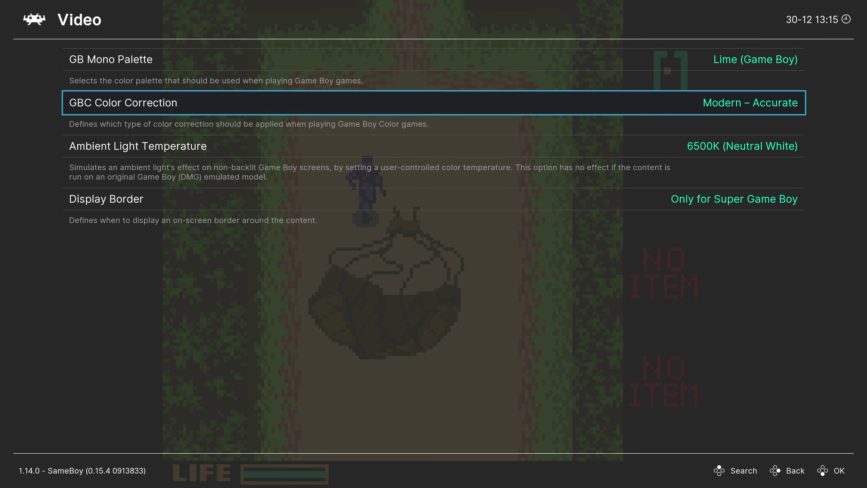
key("F1")
key("Right")
key("F1")
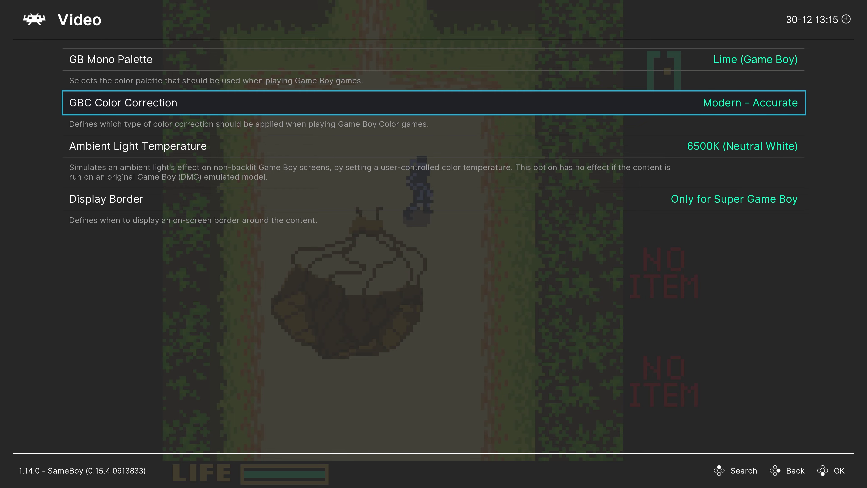
Set the Ambient Light Temperature to 12000K (Coolest) and preview it in the game
key("Down")
key("Return")
key("Down")
key("Down")
key("Down")
key("Down")
key("Down")
key("Down")
key("Down")
key("Down")
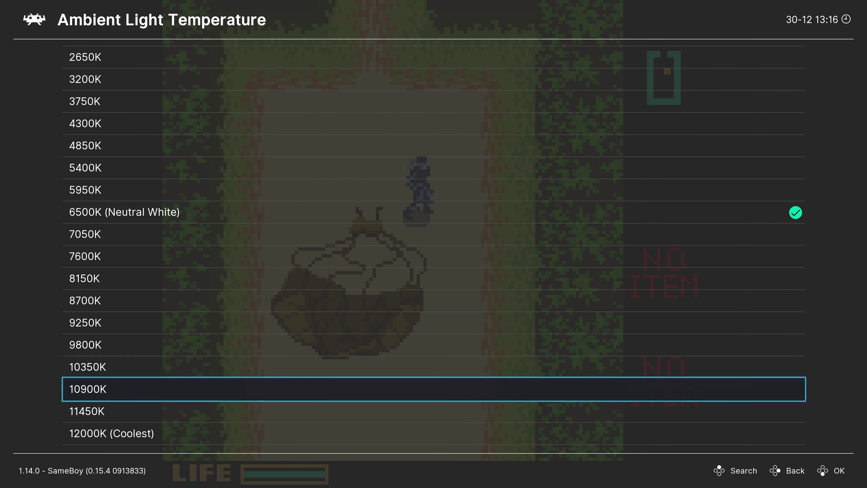
key("Down")
key("Down")
key("Return")
key("F1")
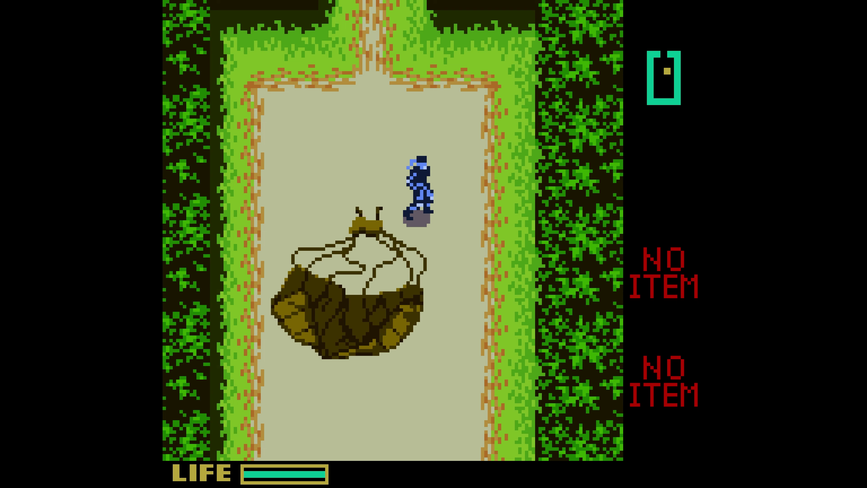
key("F1")
Set the Ambient Light Temperature to 1000K (Warmest) and preview it in the game
key("Return")
key("Up")
key("Up")
key("Up")
key("Up")
key("Up")
key("Up")
key("Up")
key("Up")
key("Up")
key("Up")
key("Up")
key("Up")
key("Up")
key("Up")
key("Up")
key("Up")
key("Up")
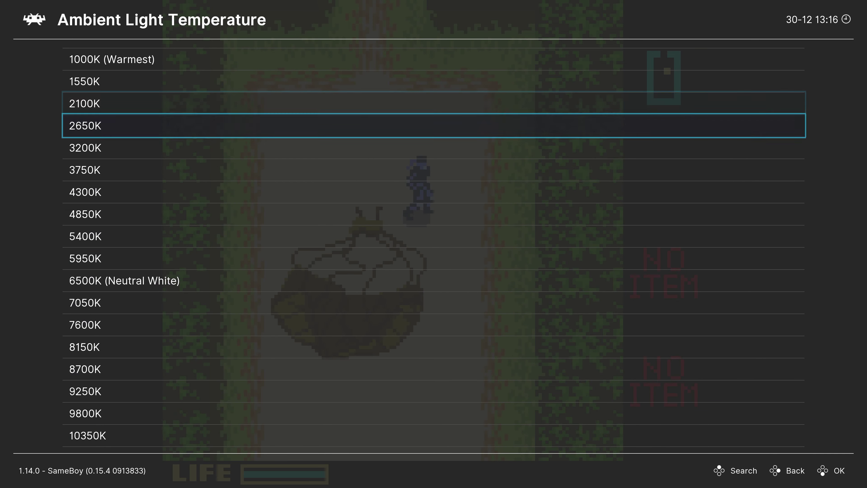
key("Up")
key("Up")
key("Up")
key("Return")
key("F1")
key("F1")
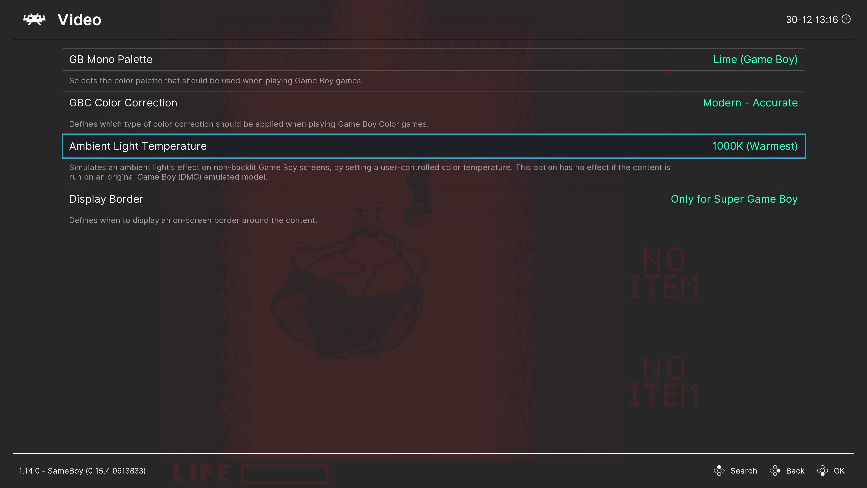
Set the Ambient Light Temperature to 2100K and preview it in the game
key("Return")
key("Down")
key("Down")
key("Return")
key("F1")
key("F1")
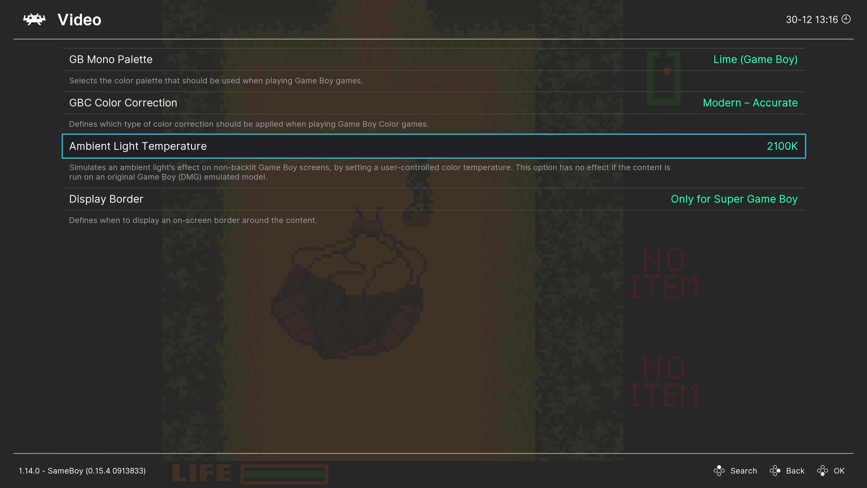
Set the Ambient Light Temperature to 5400K and preview it in the game
key("Return")
key("Down")
key("Down")
key("Down")
key("Down")
key("Down")
key("Down")
key("Return")
key("F1")
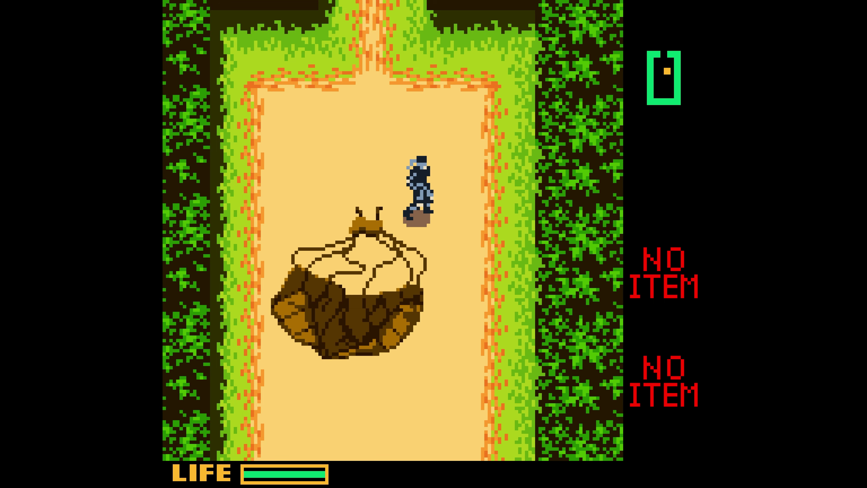
key("F1")
Set the Ambient Light Temperature back to 6500K (Neutral White) and check it in the game
key("Return")
key("Down")
key("Down")
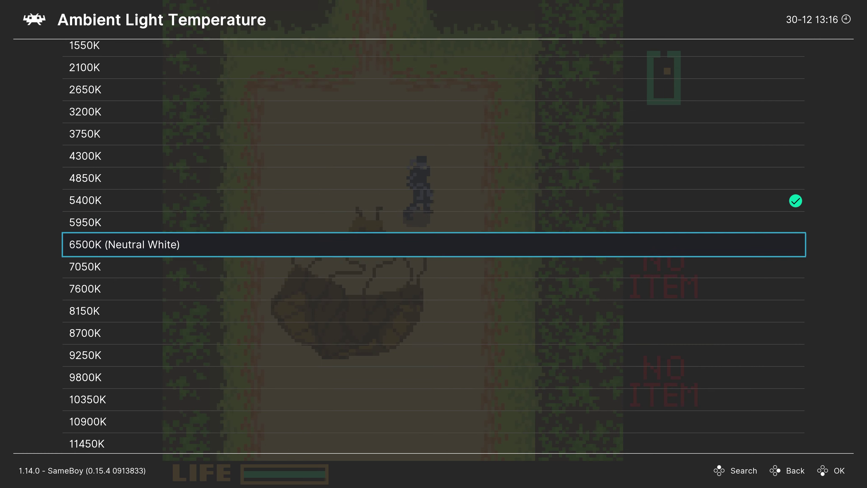
key("Return")
key("F1")
key("F1")
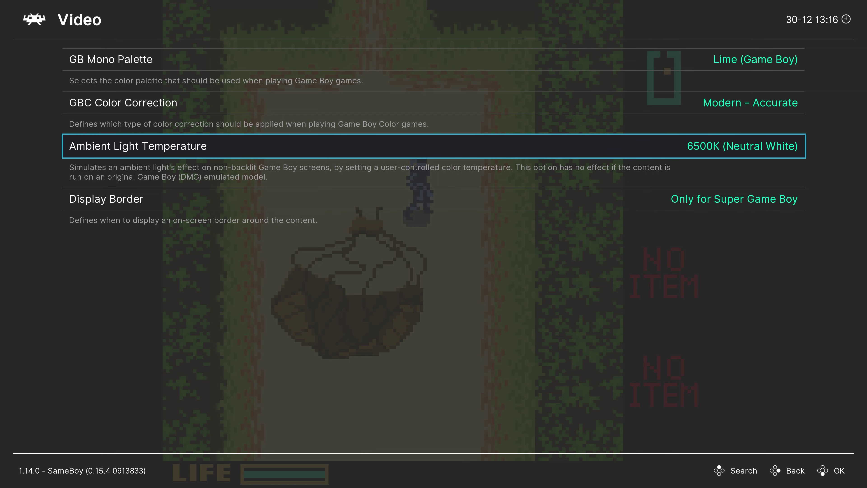
Review the Display Border choices in the core's video options without changing the setting
key("Down")
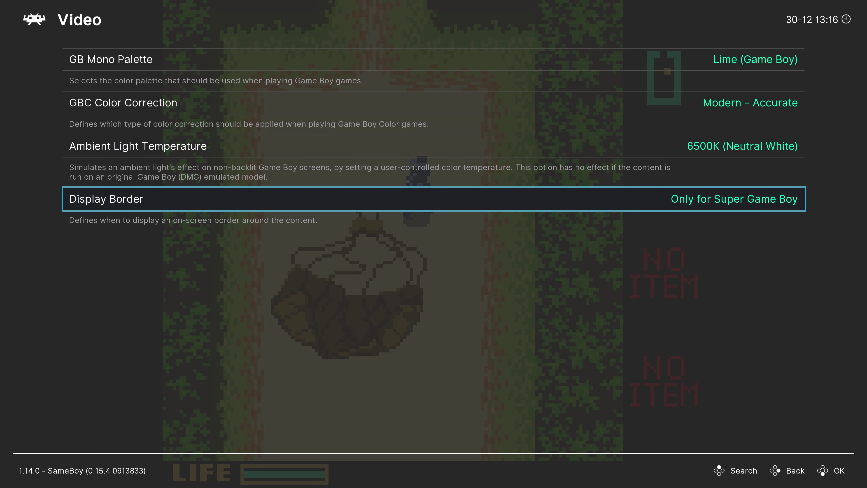
key("Return")
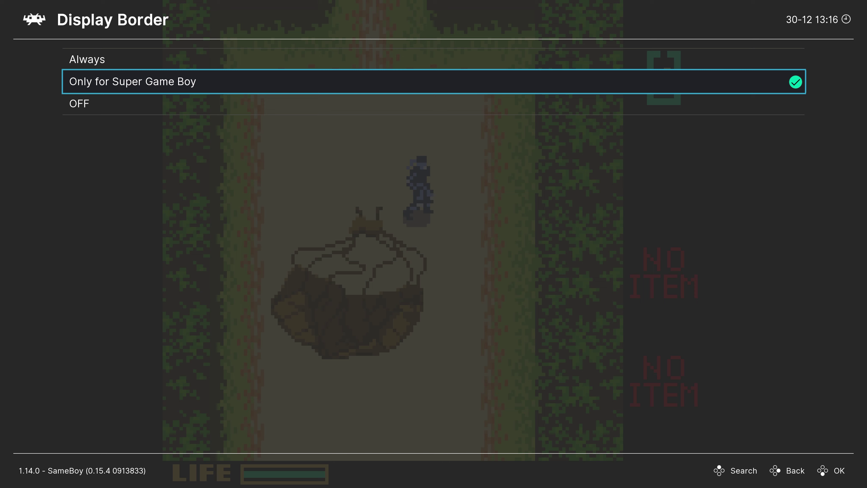
key("Down")
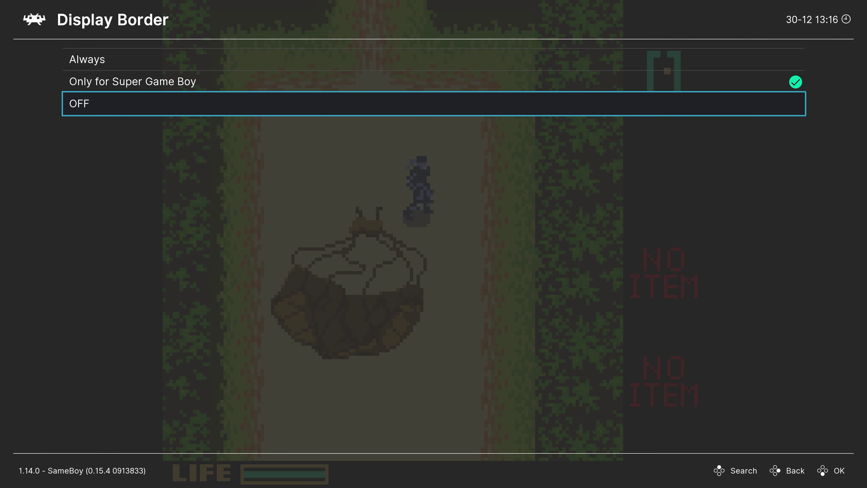
key("BackSpace")
key("BackSpace")
Open the core's audio options and review the Highpass Filter choices
key("Down")
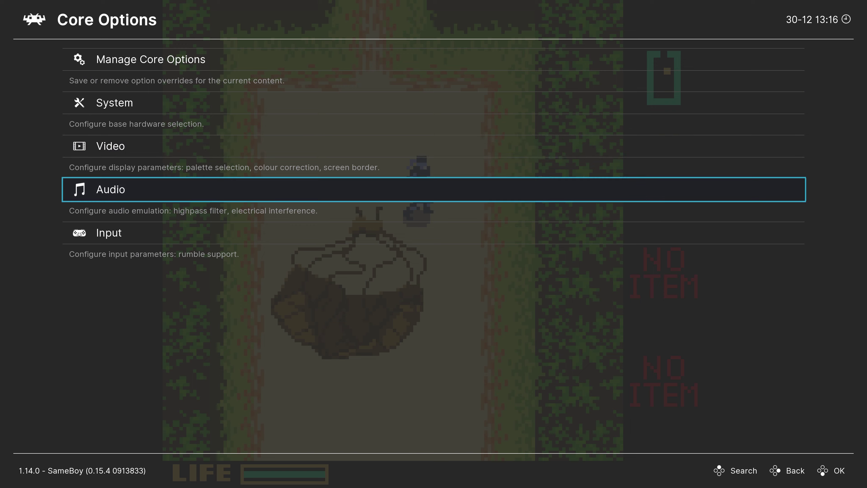
key("Return")
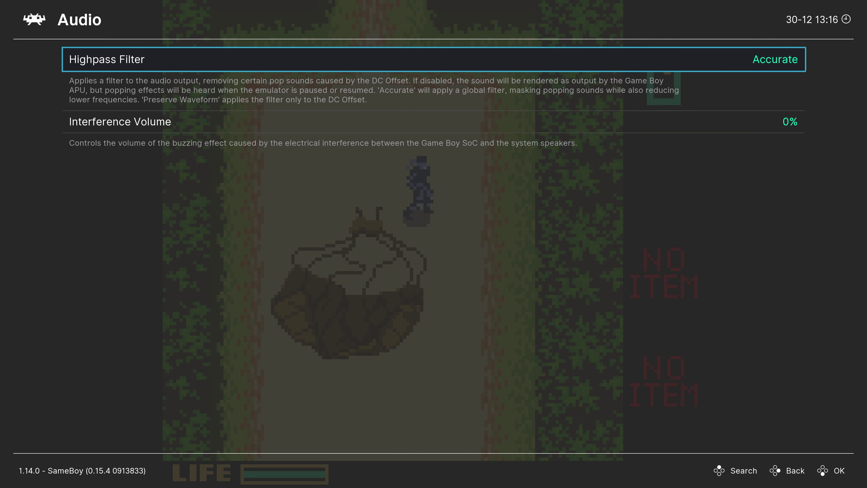
key("Return")
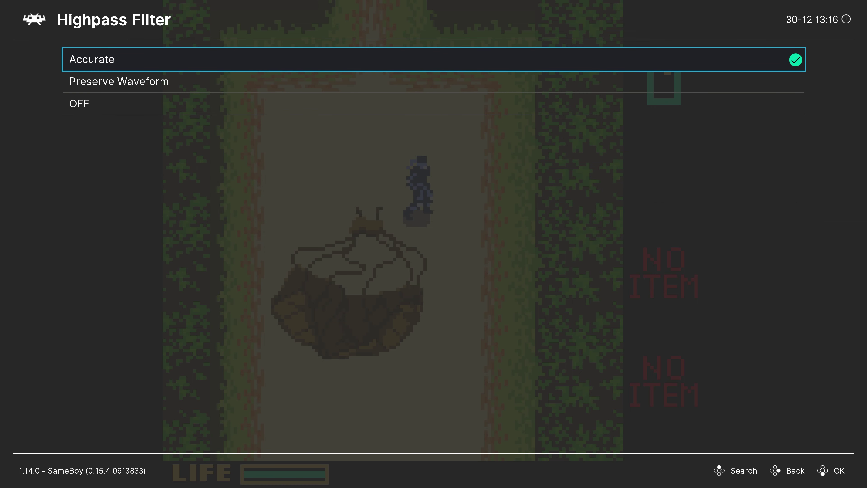
key("Down")
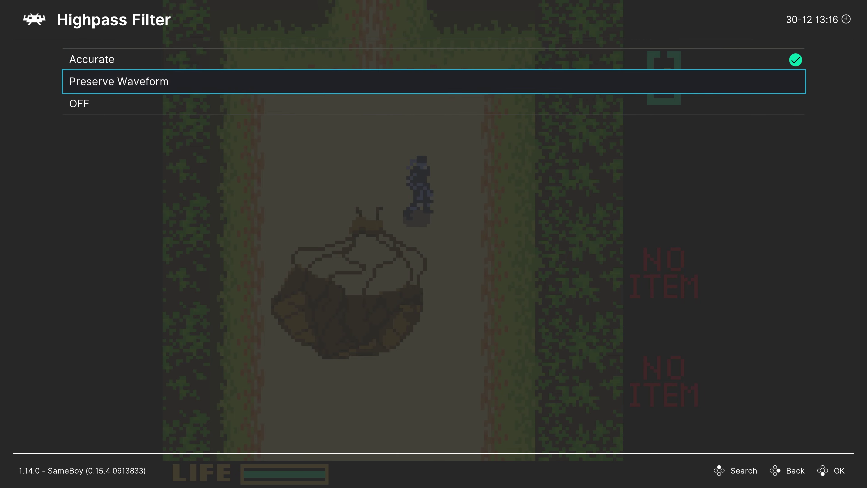
key("Down")
key("Up")
key("BackSpace")
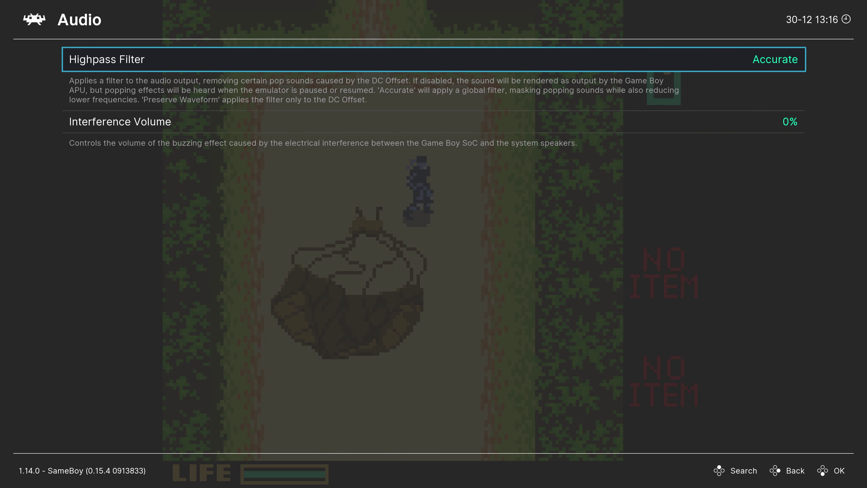
Look through the available Interference Volume levels in the core's audio options
key("Down")
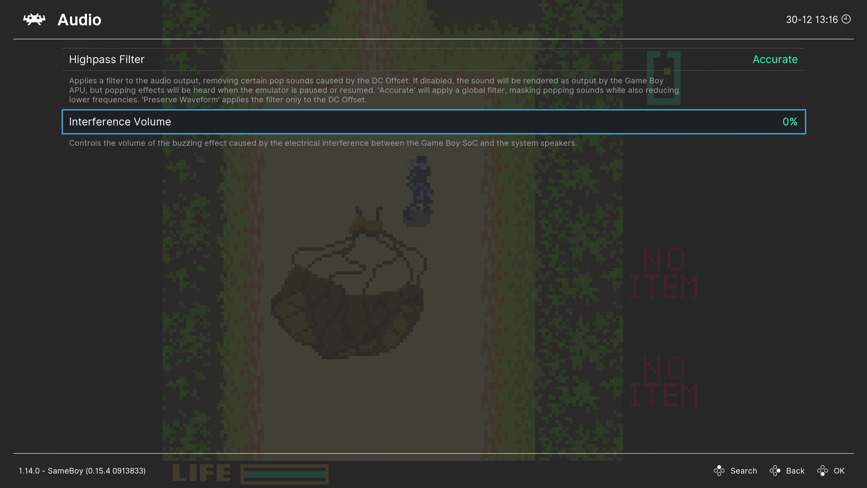
key("Return")
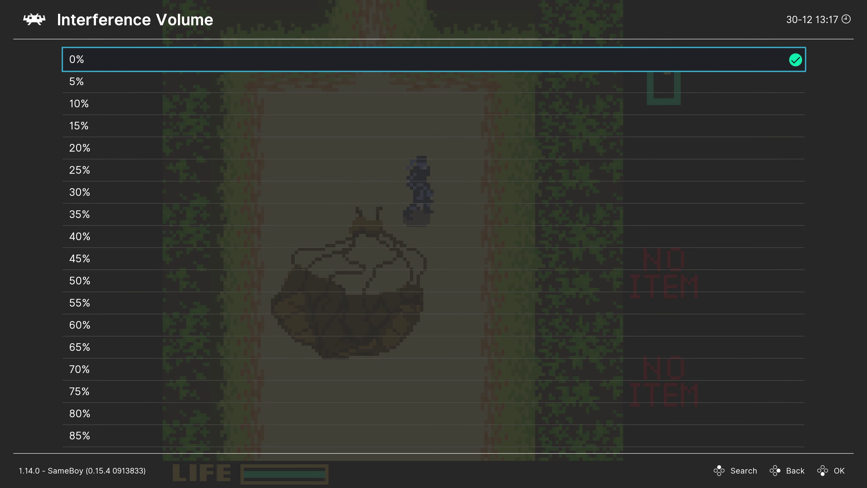
key("Down")
key("Down")
key("Down")
key("Down")
key("Down")
key("Down")
key("Down")
key("Down")
key("Down")
key("Down")
key("Down")
key("Down")
key("Down")
key("Down")
key("Down")
key("Down")
key("Down")
key("Down")
key("Down")
key("Down")
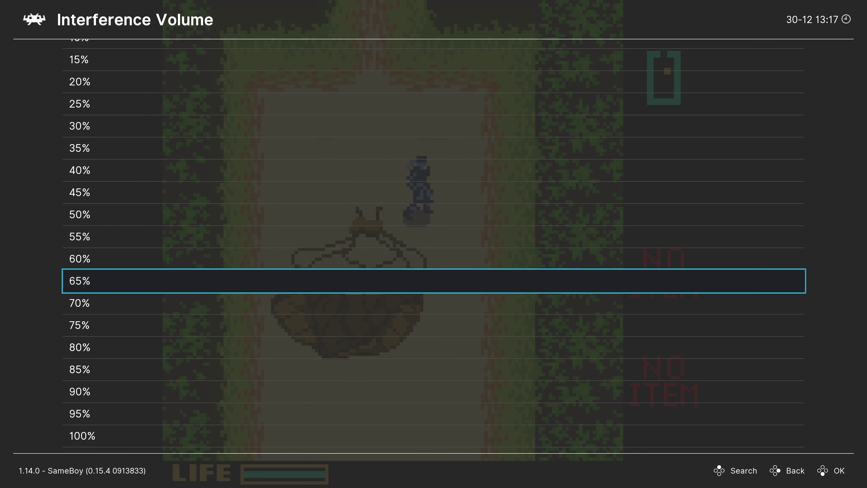
key("BackSpace")
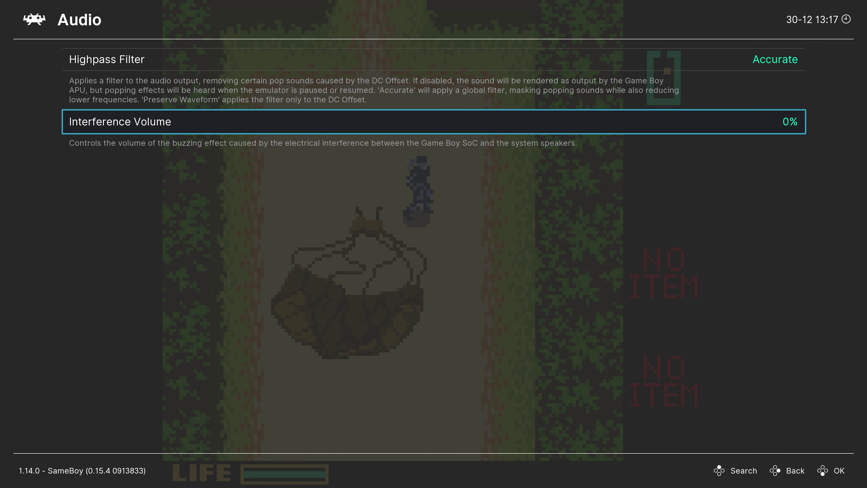
key("BackSpace")
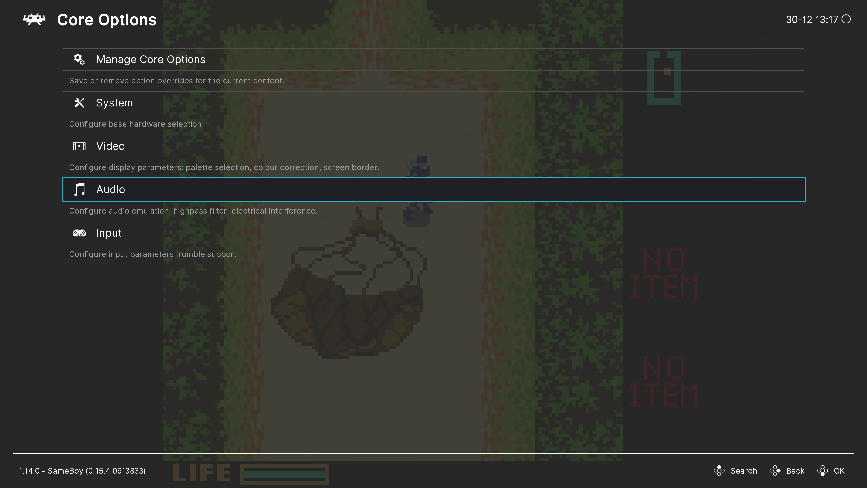
Set Rumble Mode in the core's input options to Only for rumble-enabled games
key("Down")
key("Return")
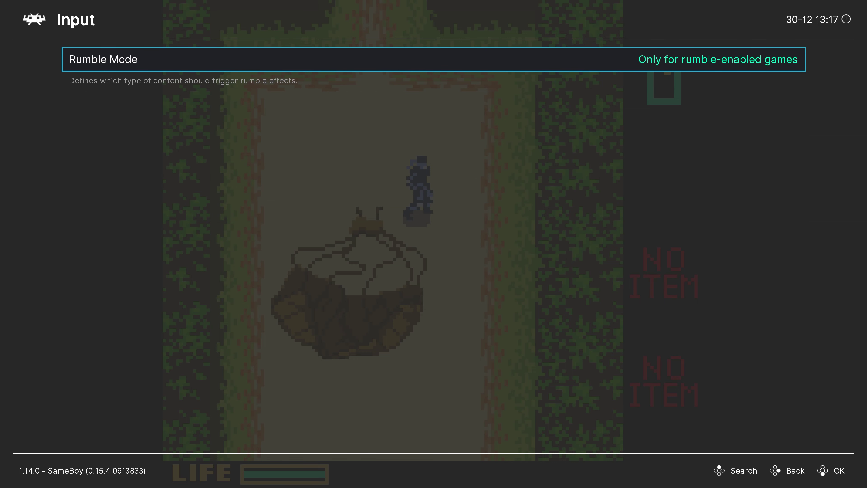
key("Return")
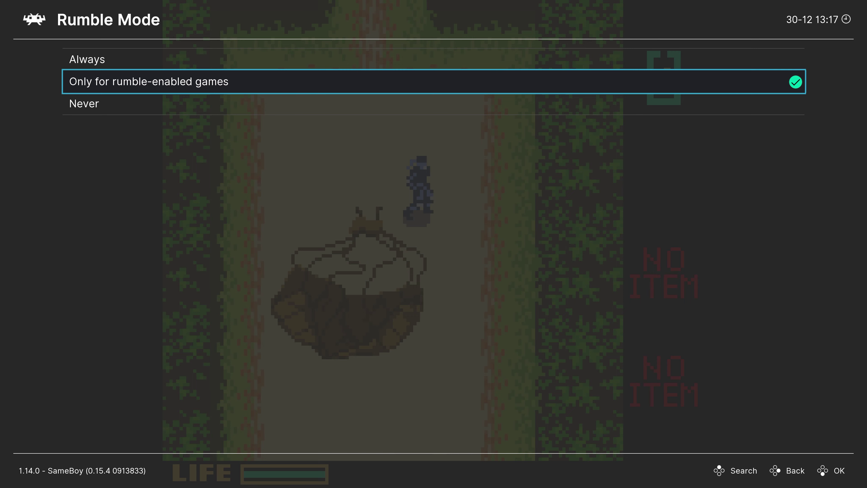
key("Return")
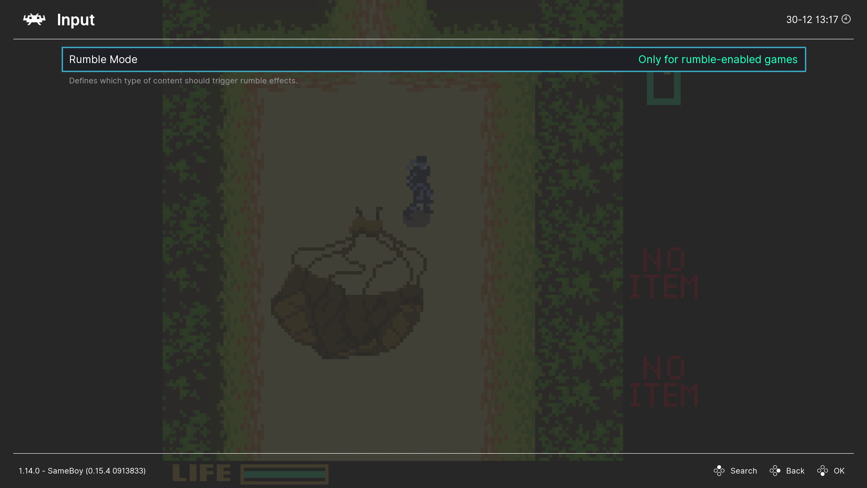
key("BackSpace")
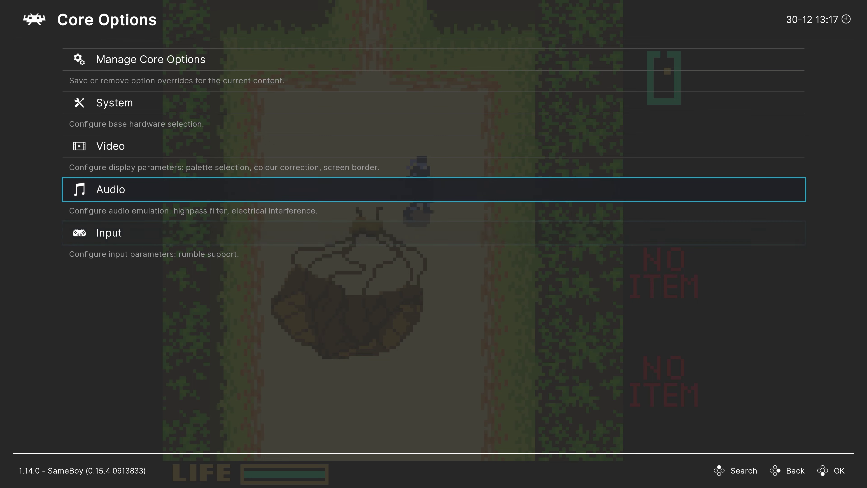
Open Manage Core Options and look at the entries for saving game, content directory, and reset options
key("Up")
key("Up")
key("Up")
key("Return")
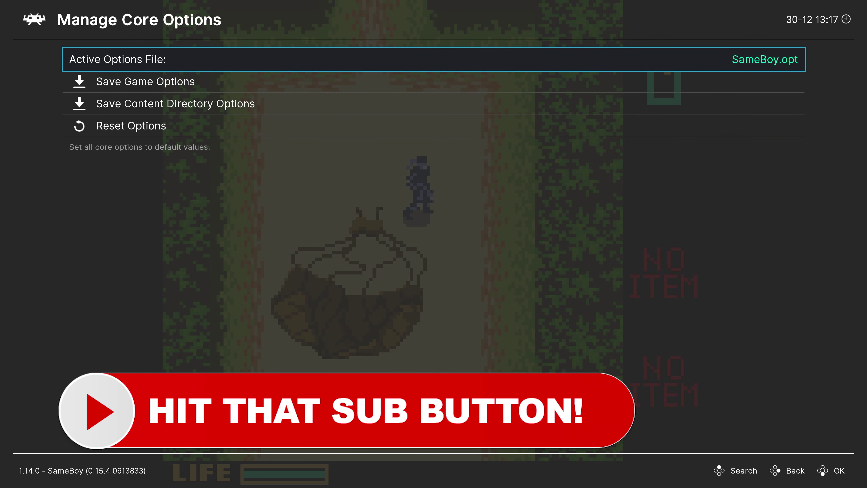
key("Down")
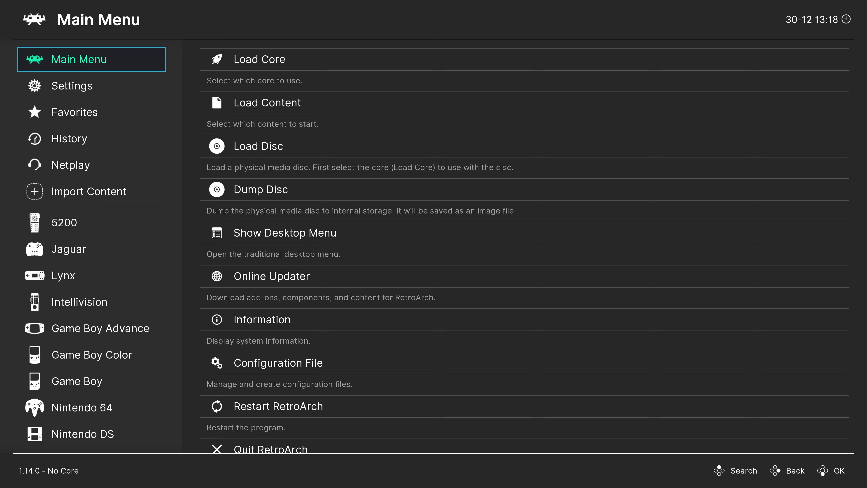
Load the Nintendo - Game Boy / Color (SameBoy) core from the list of installed cores
left_click(279, 363)
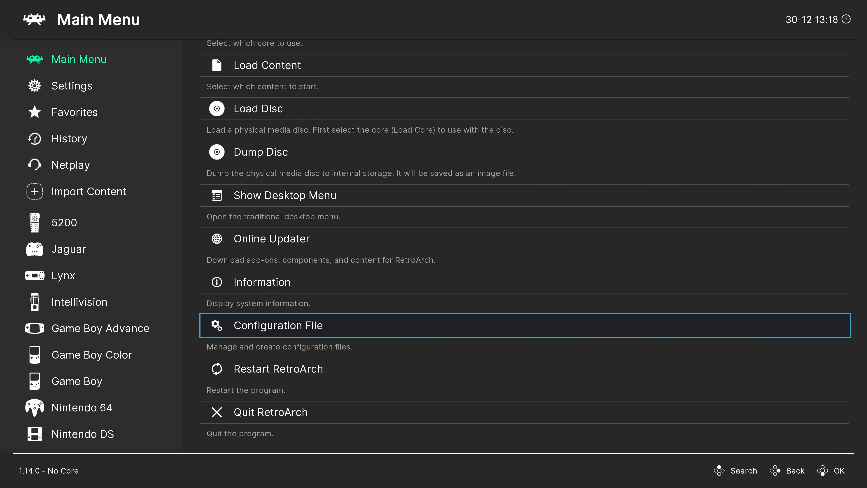
key("Down")
key("Down")
key("Down")
key("Return")
key("Down")
key("Down")
key("Down")
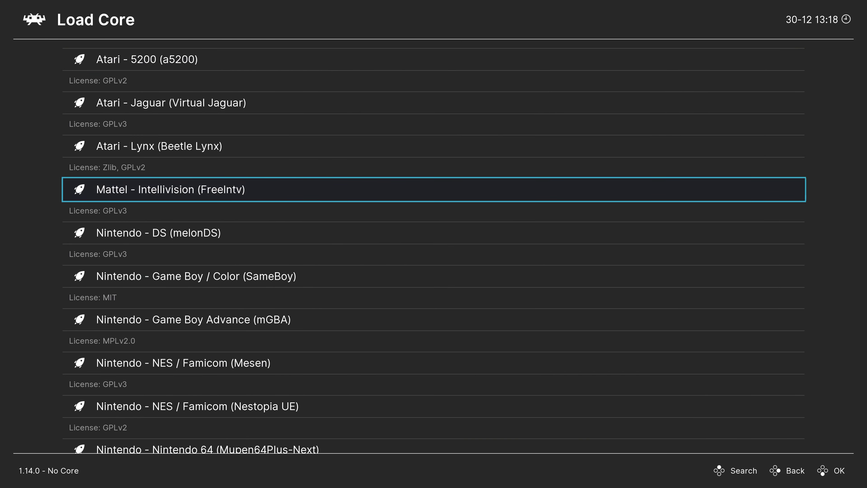
key("Down")
key("Down")
key("Down")
key("Up")
key("Return")
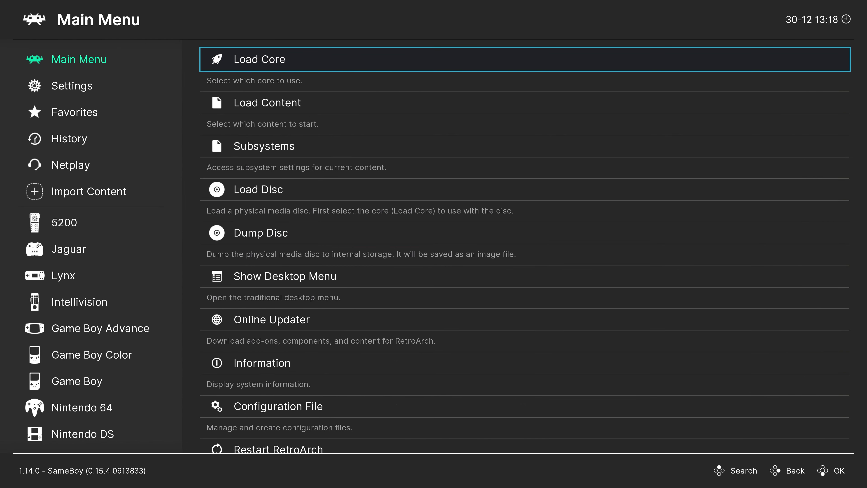
Start selecting content for the Load 2 Player Game Boy Link subsystem
key("Down")
key("Down")
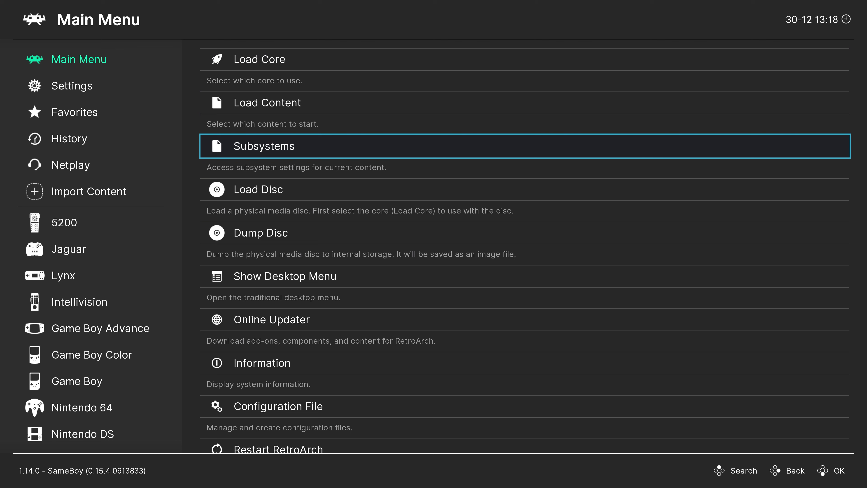
key("Return")
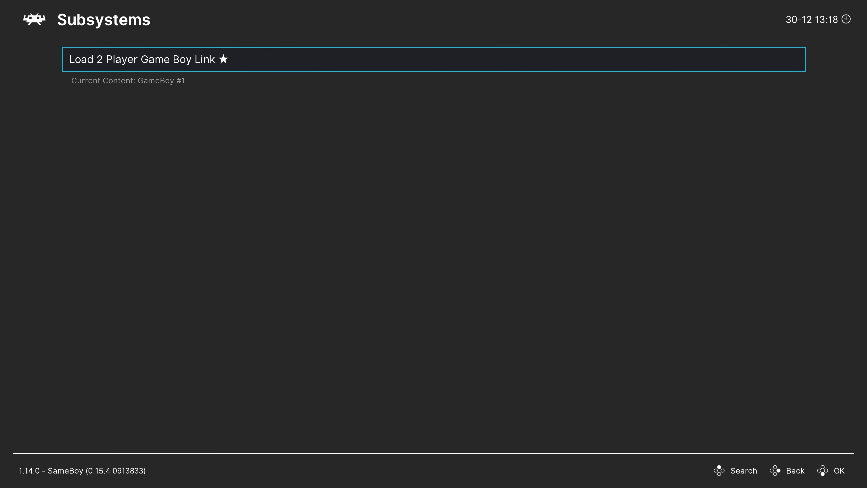
key("Return")
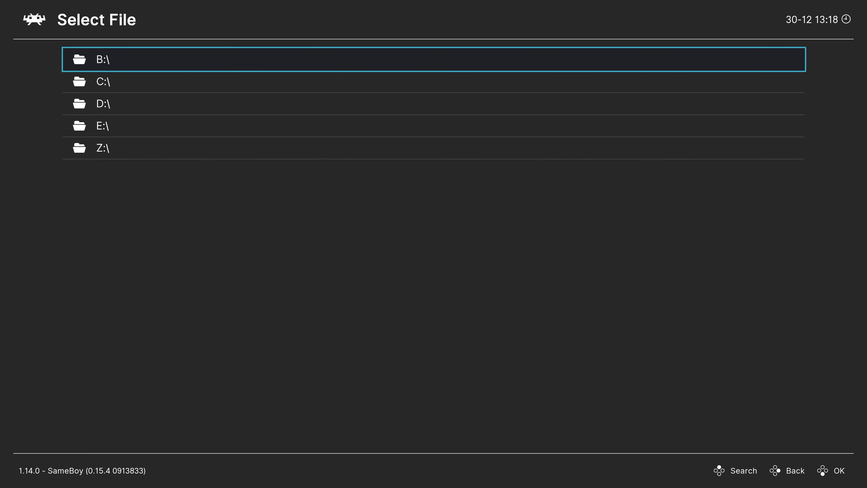
Browse to the Desktop folder of the personal user profile on the C:\ drive
key("Down")
key("Return")
key("Down")
key("Down")
key("Down")
key("Down")
key("Down")
key("Down")
key("Down")
key("Down")
key("Down")
key("Down")
key("Down")
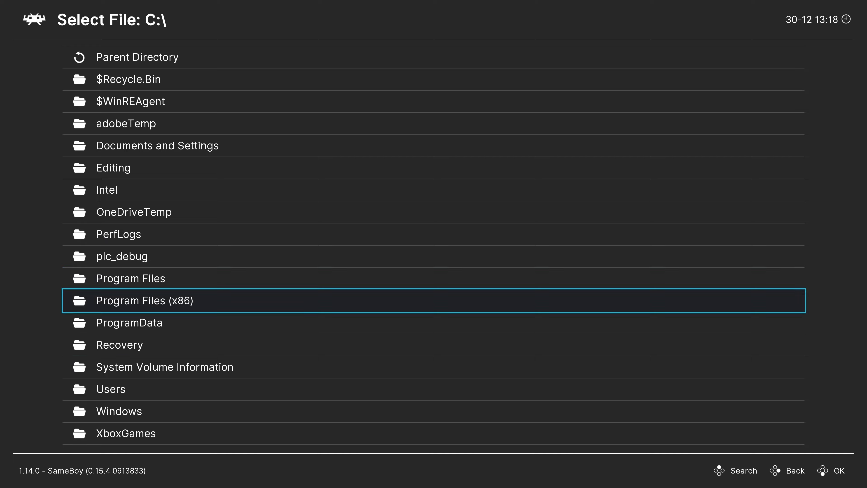
key("Down")
key("Down")
key("Down")
key("Down")
key("Return")
key("Down")
key("Down")
key("Down")
key("Down")
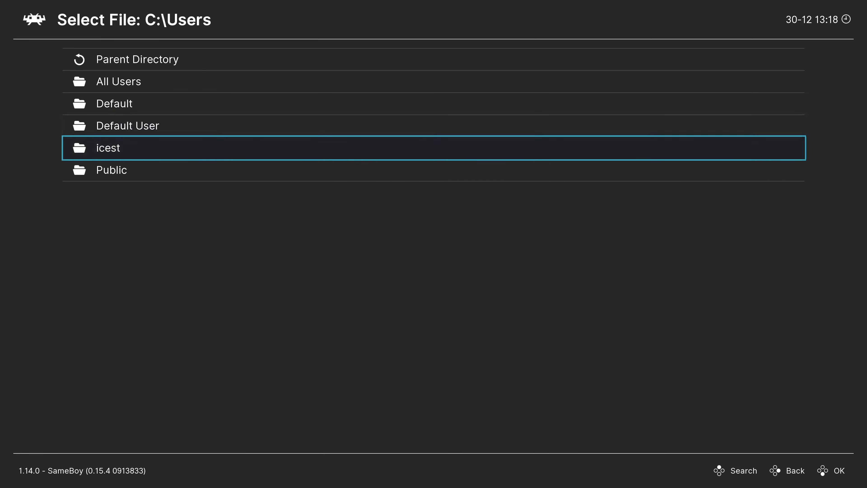
key("Return")
key("Down")
key("Down")
key("Down")
key("Down")
key("Down")
key("Down")
key("Down")
key("Down")
key("Up")
key("Return")
Open the Gameboy Color Games folder inside RetroArch\Games on the desktop
key("Down")
key("Down")
key("Down")
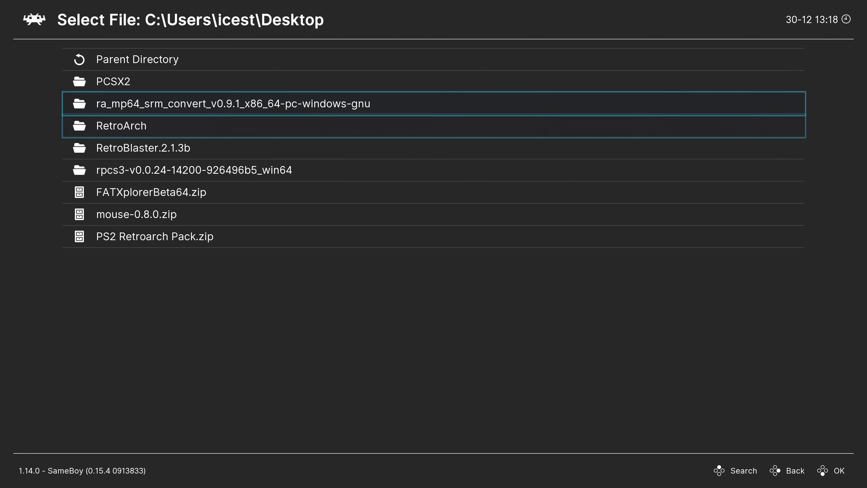
key("Return")
key("Down")
key("Return")
key("Down")
key("Down")
key("Down")
key("Down")
key("Down")
key("Down")
key("Down")
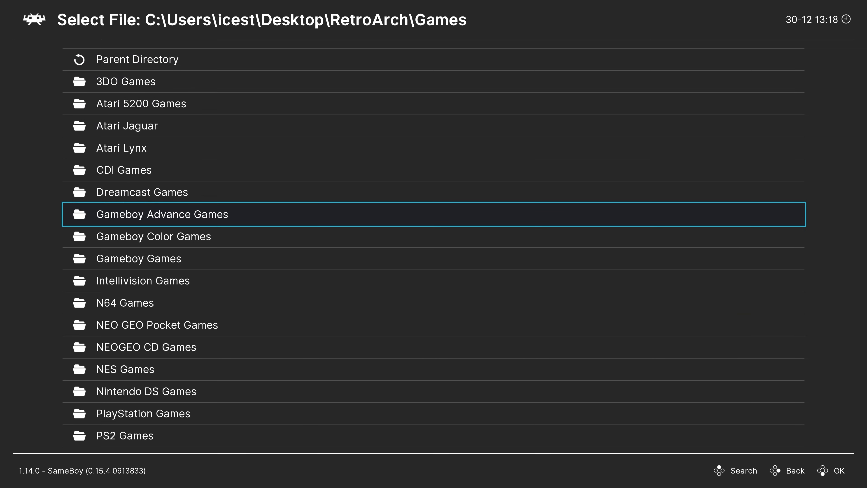
key("Down")
key("Return")
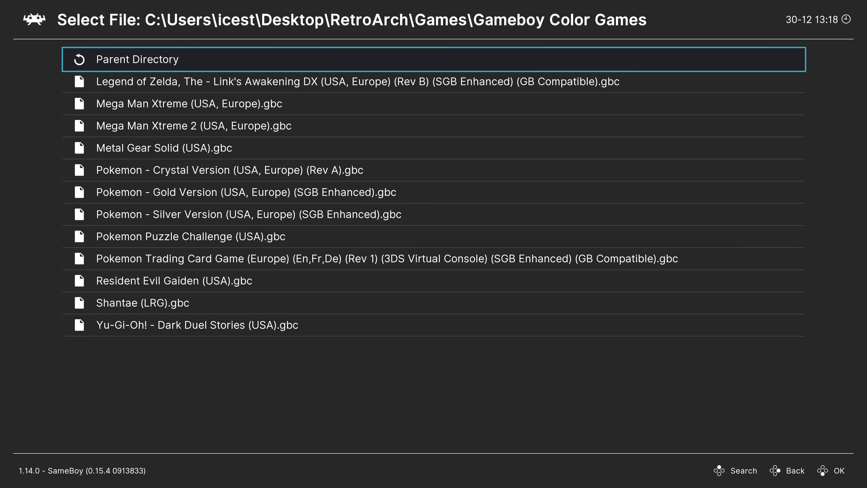
Choose Pokemon - Gold Version (USA, Europe) (SGB Enhanced).gbc as the content for GameBoy #1
key("Down")
key("Down")
key("Down")
key("Down")
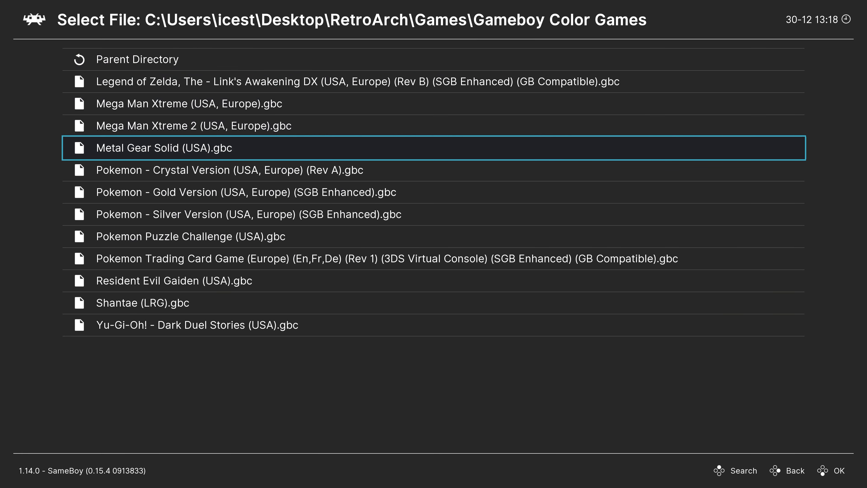
key("Down")
key("Down")
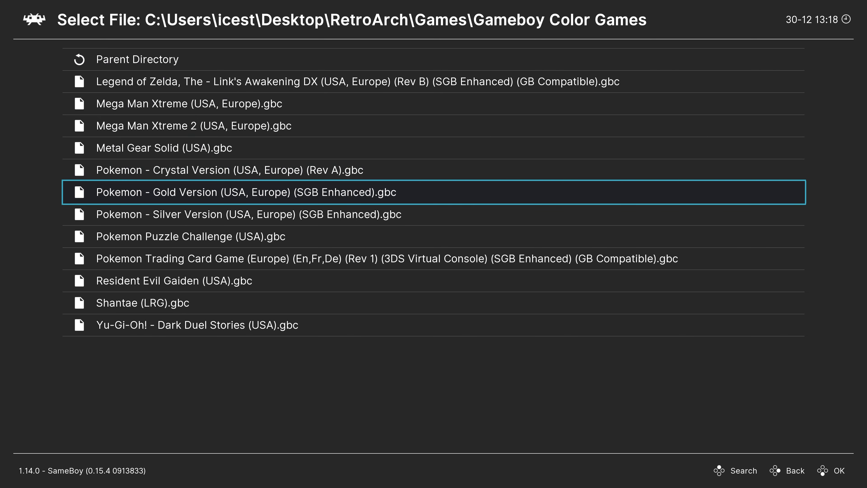
key("BackSpace")
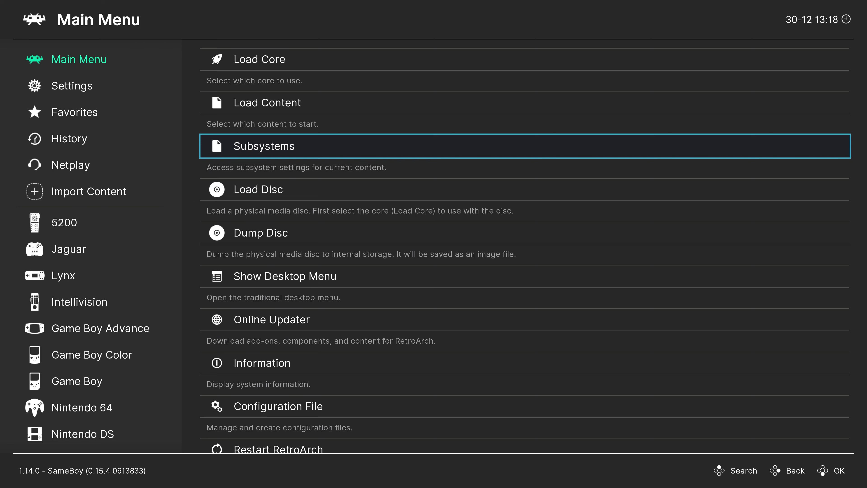
Start selecting the GameBoy #2 content for Load 2 Player Game Boy Link and go up to the parent Games folder
key("Return")
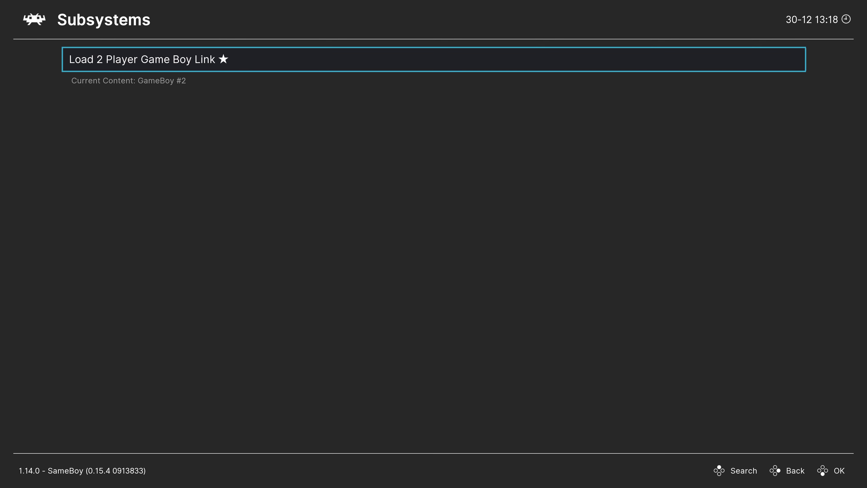
key("Return")
key("Down")
key("Down")
key("Down")
key("Down")
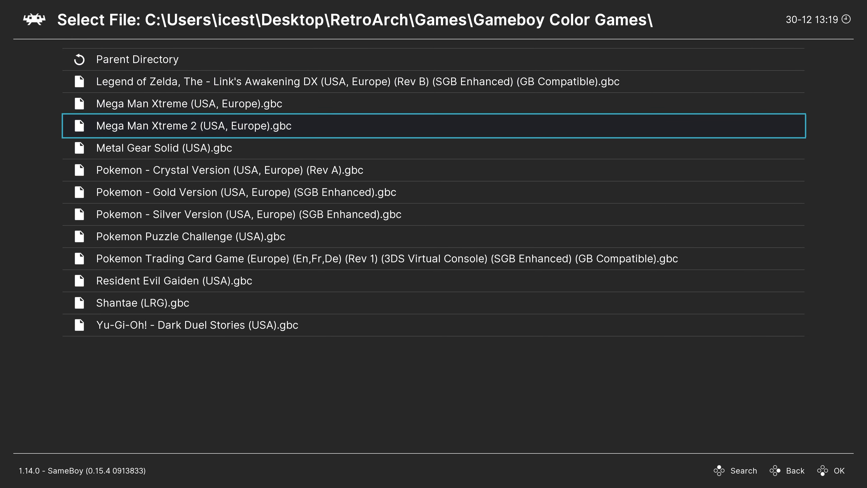
key("Up")
key("Up")
key("Up")
key("Up")
key("Return")
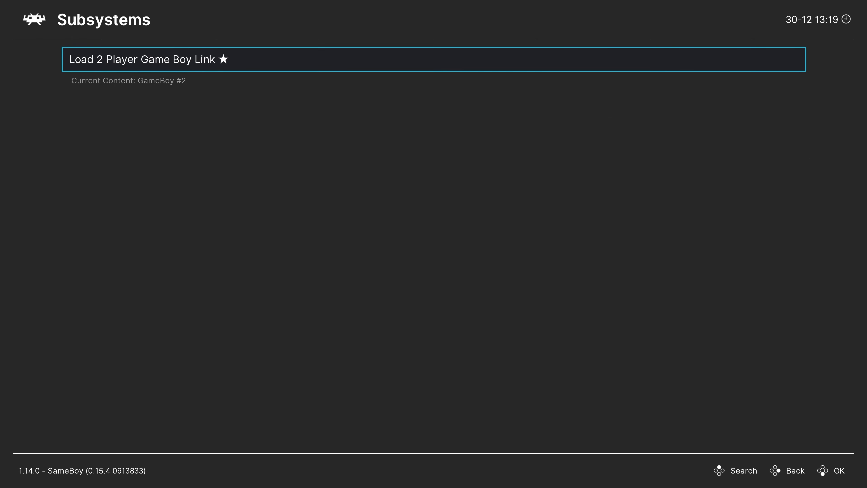
Open the Gameboy Games folder inside RetroArch\Games
key("Down")
key("Down")
key("Down")
key("Down")
key("Down")
key("Down")
key("Down")
key("Down")
key("Down")
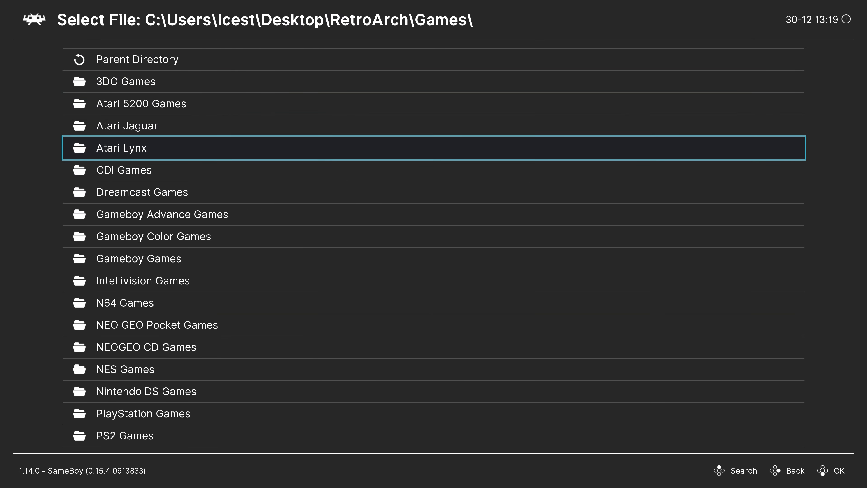
key("Return")
Choose Pokemon - Yellow Version - Special Pikachu Edition (USA, Europe) (GBC,SGB Enhanced).gb as the GameBoy #2 content and start the linked games
key("Down")
key("Down")
key("Down")
key("Down")
key("Down")
key("Down")
key("Down")
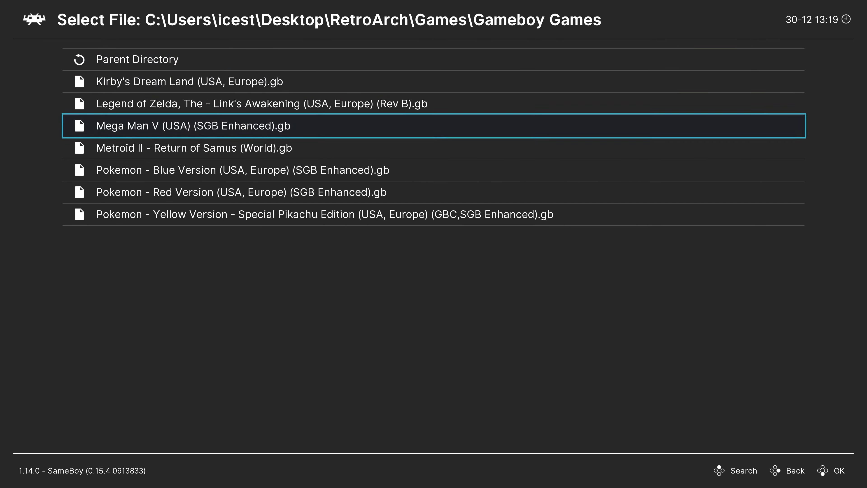
key("Return")
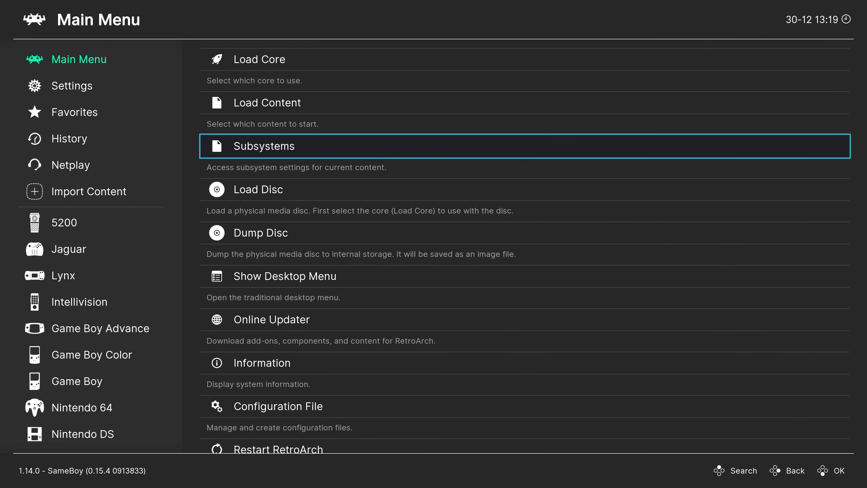
key("Return")
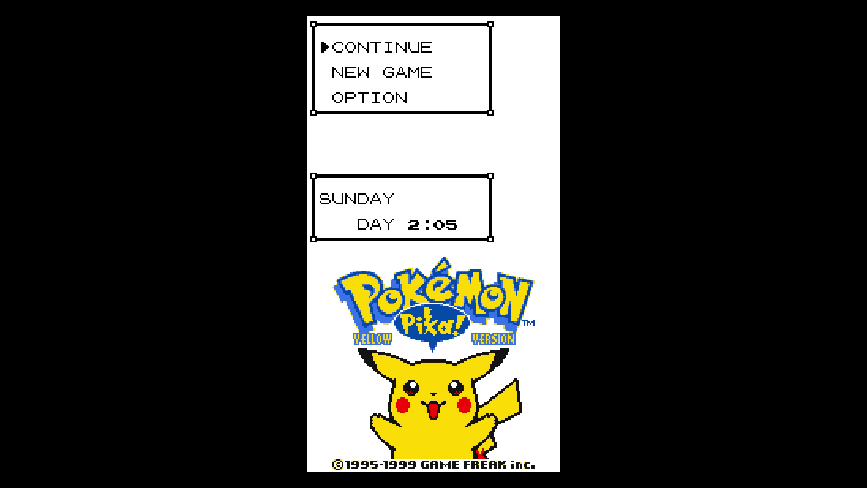
Open the Input settings while the linked games are running
key("F1")
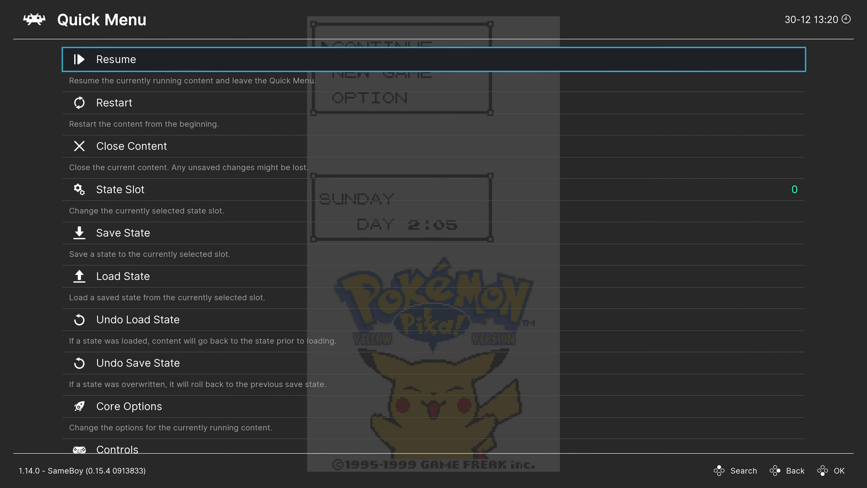
key("BackSpace")
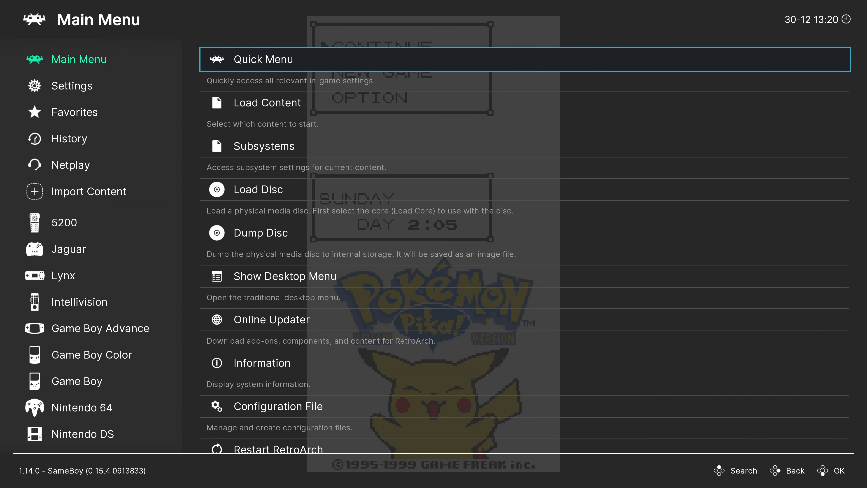
key("Left")
key("Down")
key("Right")
key("Down")
key("Down")
key("Down")
key("Return")
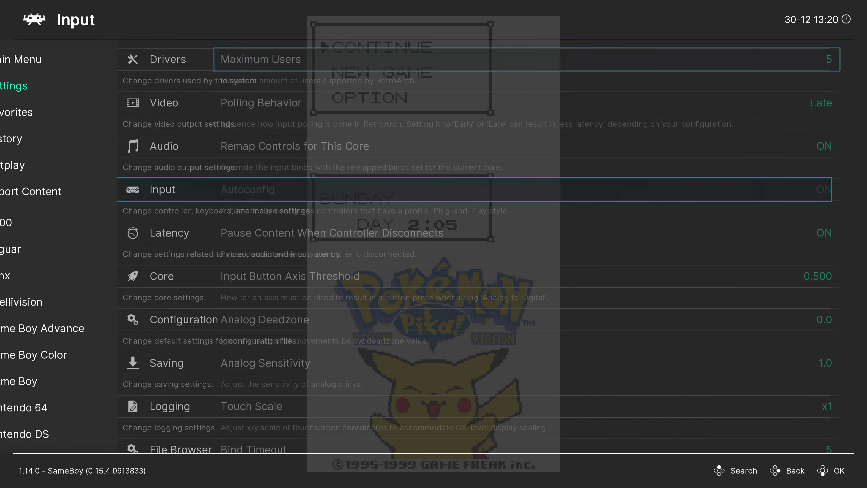
Open the Port 1 Controls in the Input settings and go to its Device Index
key("Down")
key("Down")
key("Down")
key("Down")
key("Down")
key("Down")
key("Down")
key("Down")
key("Down")
key("Down")
key("Down")
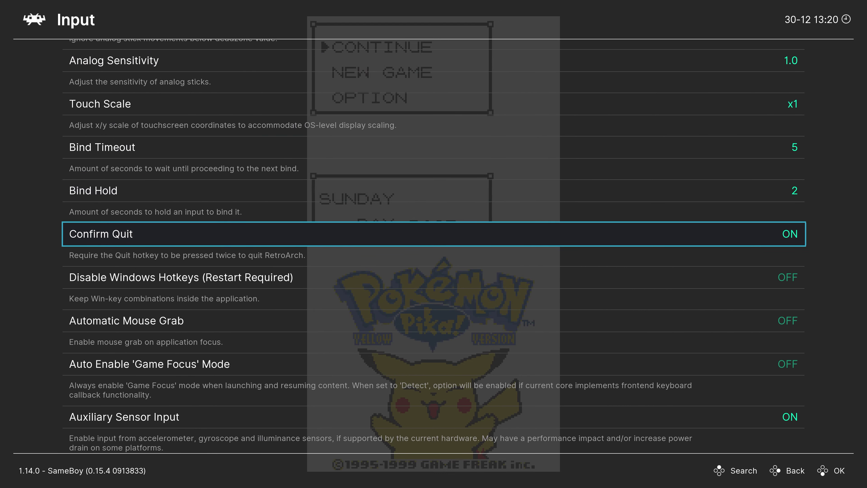
key("Down")
key("Down")
key("Down")
key("Down")
key("Down")
key("Down")
key("Down")
key("Down")
key("Down")
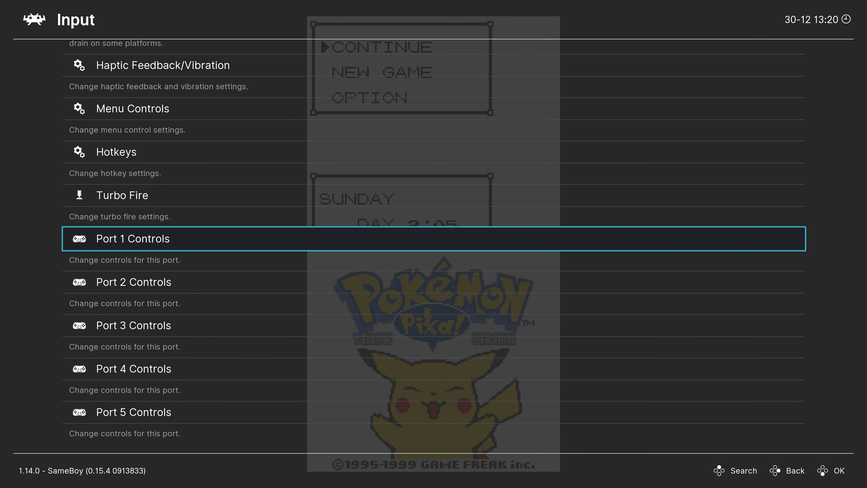
key("Return")
key("Down")
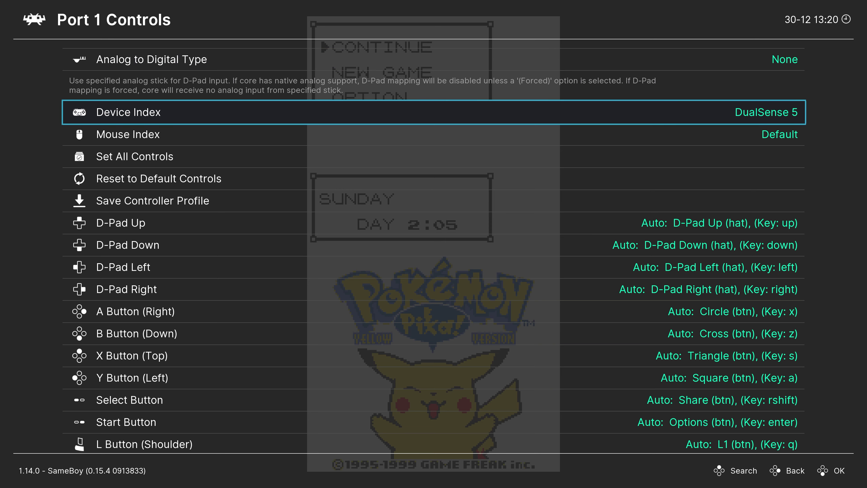
Check the devices available for the Device Index of Port 2 Controls
key("BackSpace")
key("Down")
key("Return")
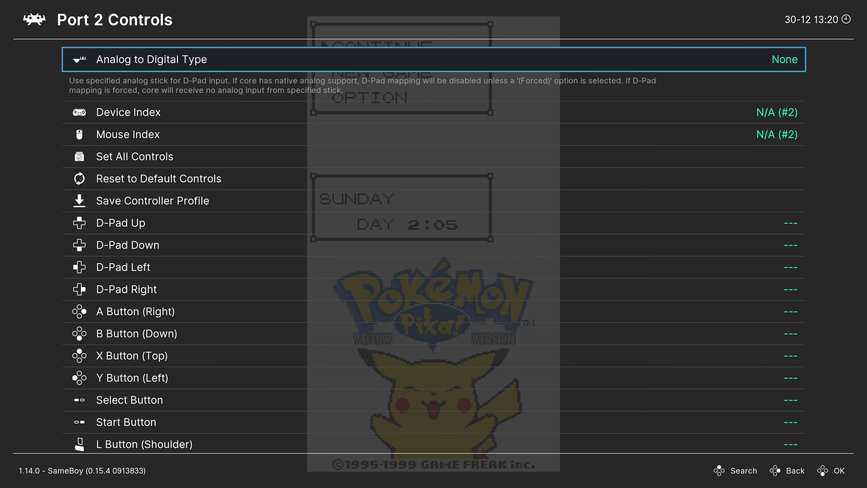
key("Down")
key("Return")
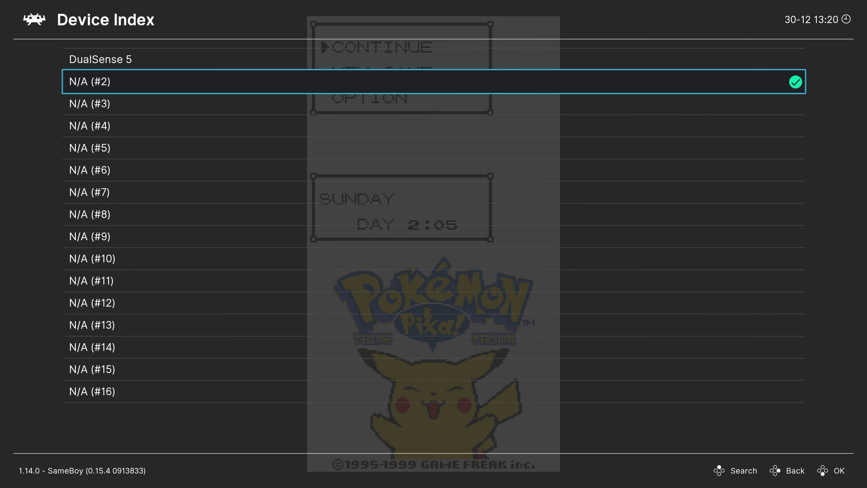
key("BackSpace")
key("BackSpace")
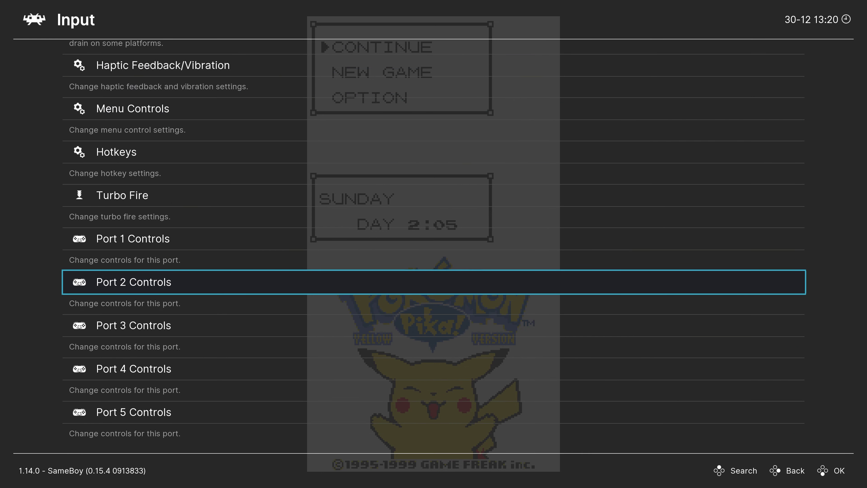
Set the Device Index of Port 1 Controls to N/A (#2)
key("Up")
key("Return")
key("Down")
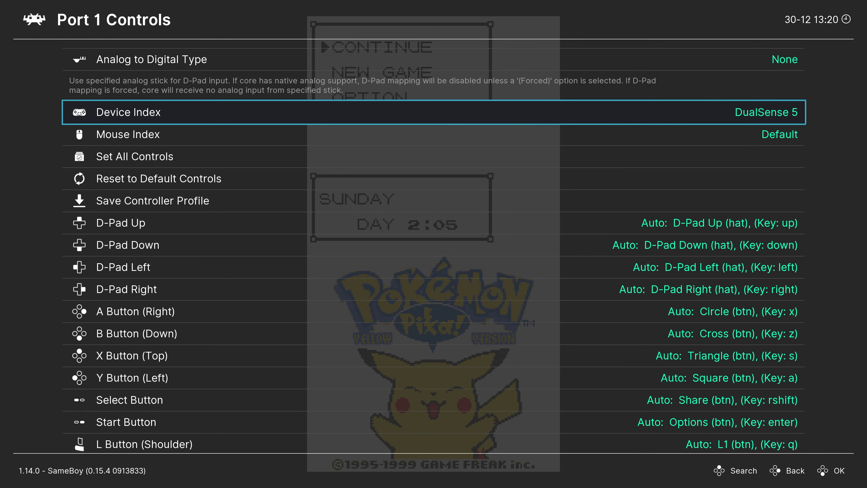
key("Return")
key("Return")
key("Left")
key("Right")
key("Right")
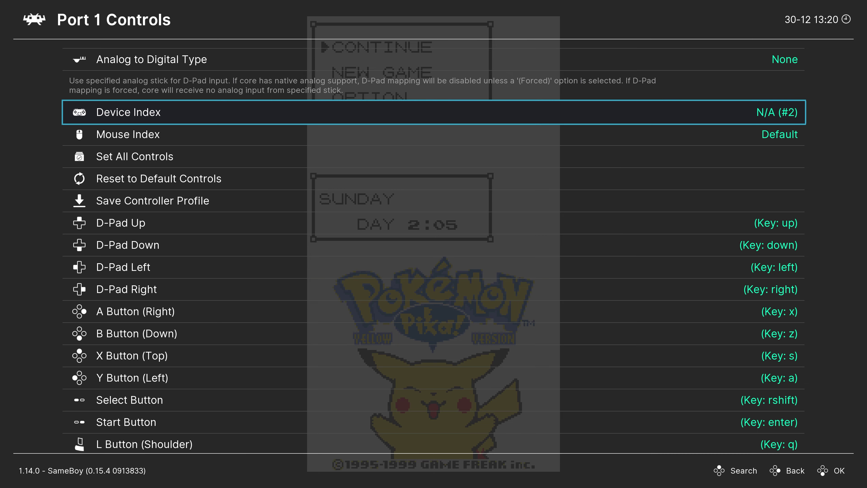
Set the Device Index of Port 2 Controls to DualSense 5
key("BackSpace")
key("Down")
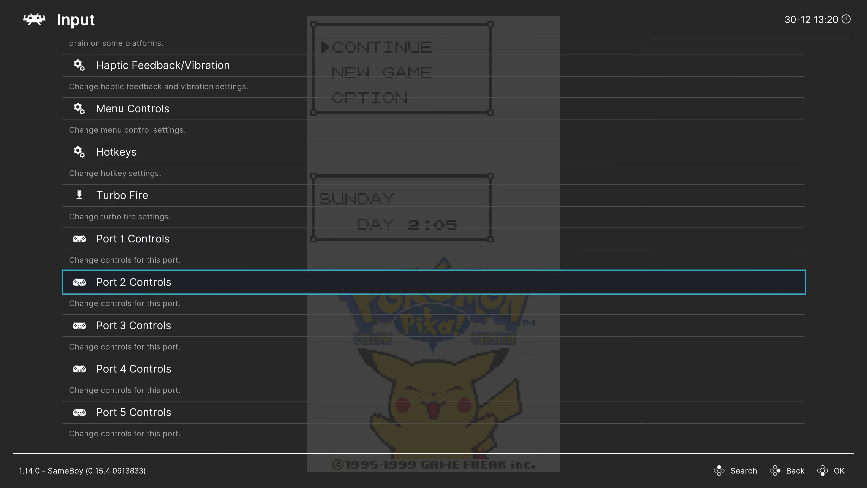
key("Return")
key("Down")
key("Left")
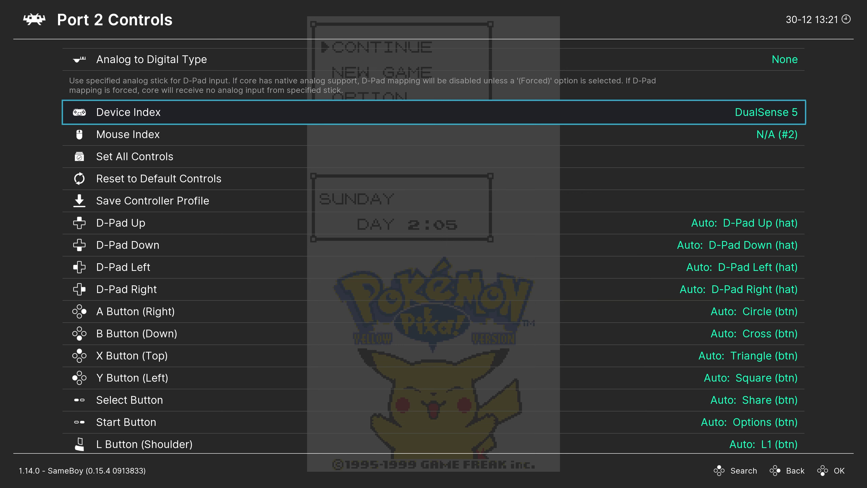
Leave the Input settings and resume the linked games
key("BackSpace")
key("BackSpace")
key("BackSpace")
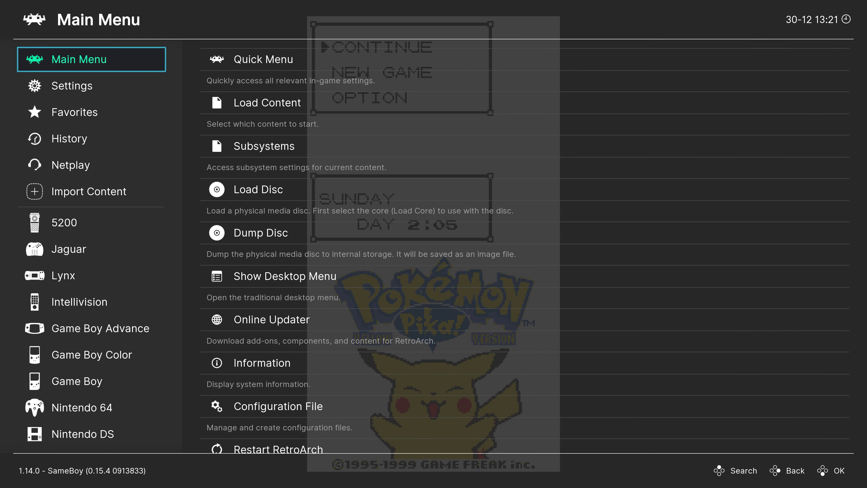
key("Return")
key("Return")
key("Return")
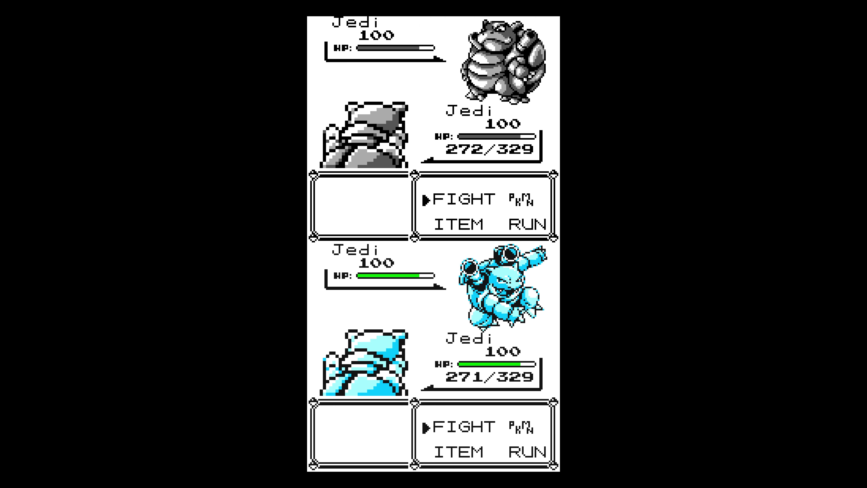
Play one turn of the linked battle by choosing an attack for each player, with Strength on the second Game Boy
key("x")
key("x")
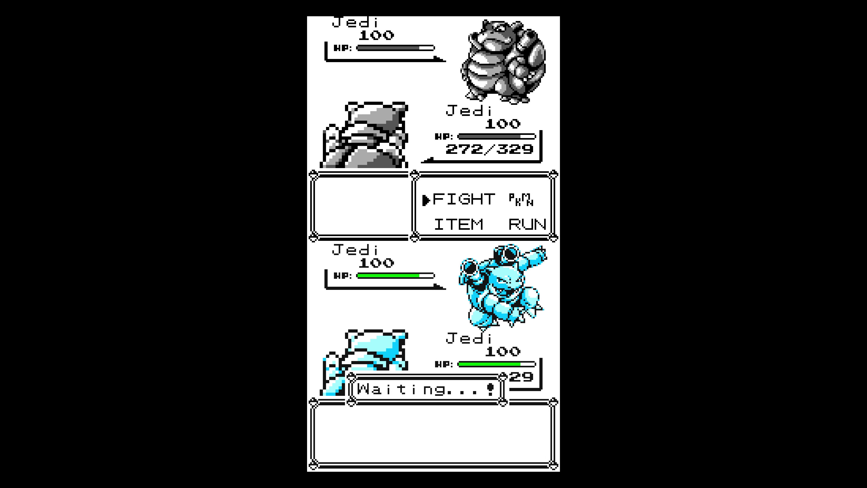
key("x")
key("x")
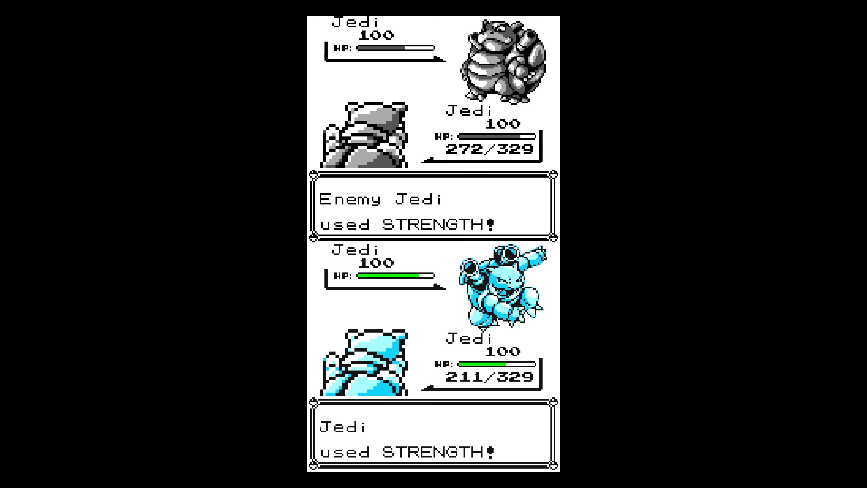
Open the System category of the core options for the running linked games
key("F1")
key("Return")
key("Down")
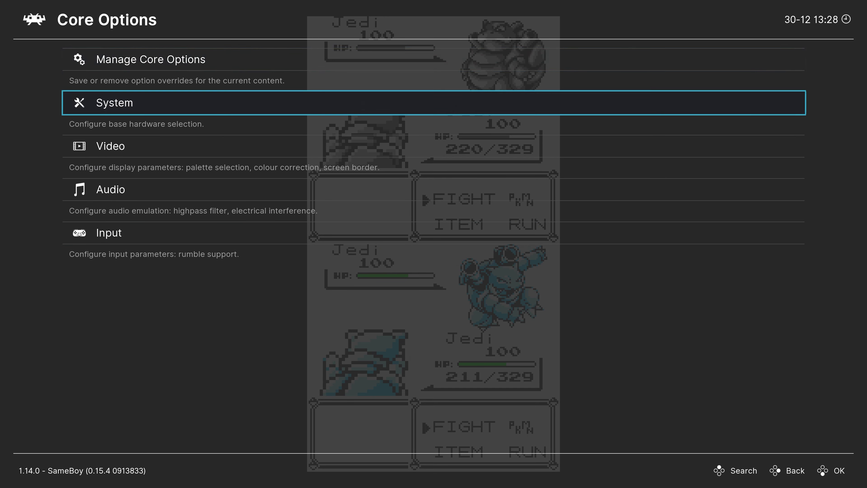
key("Return")
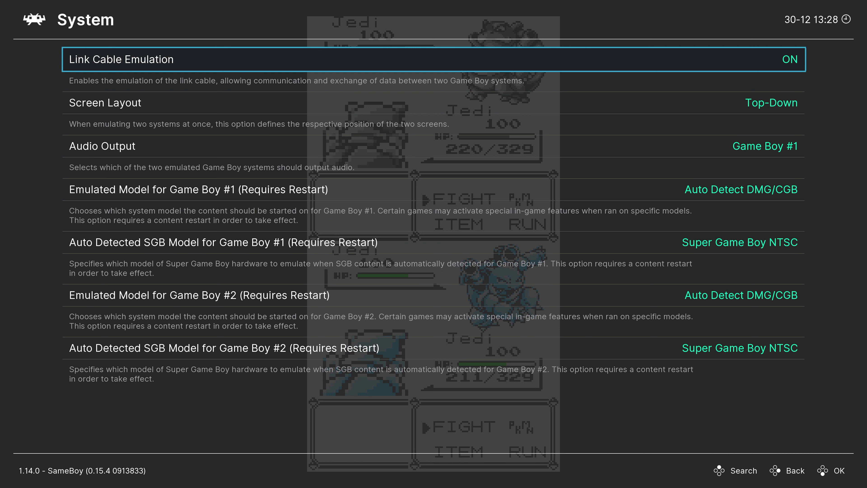
Set Screen Layout to Left-Right and return to the linked games
key("Down")
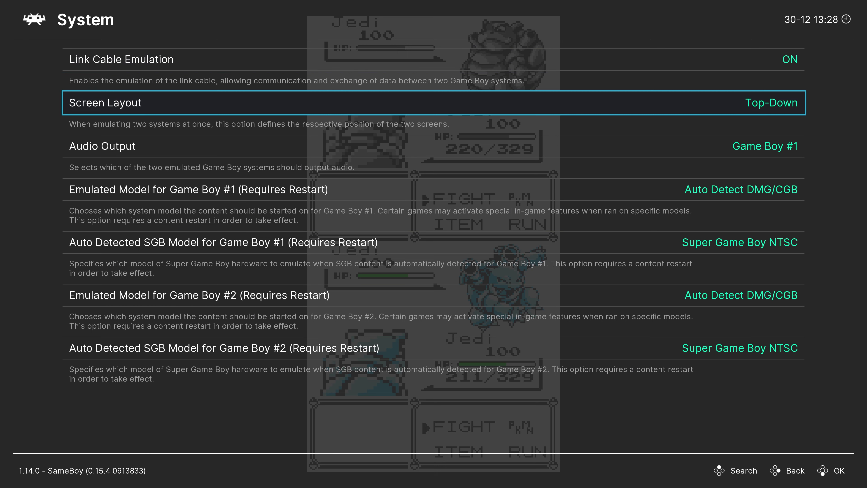
key("Return")
key("Down")
key("Return")
key("F1")
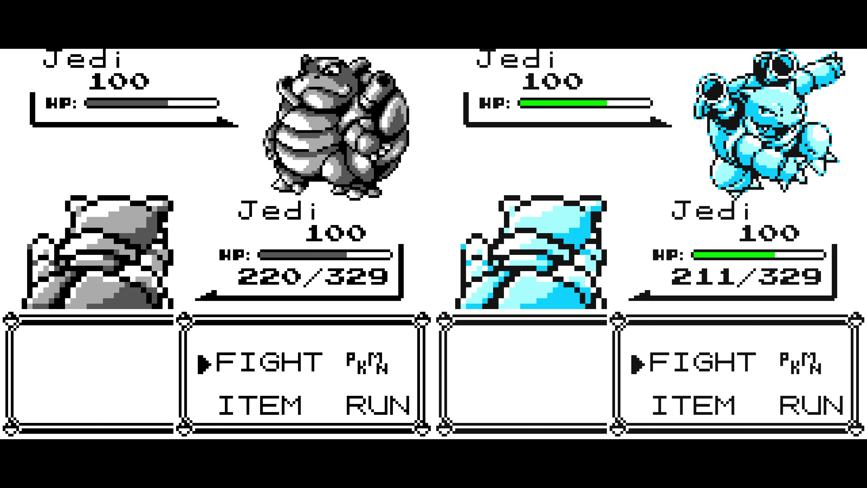
Check the Audio Output choices in the System core options
key("F1")
key("Down")
key("Return")
key("Down")
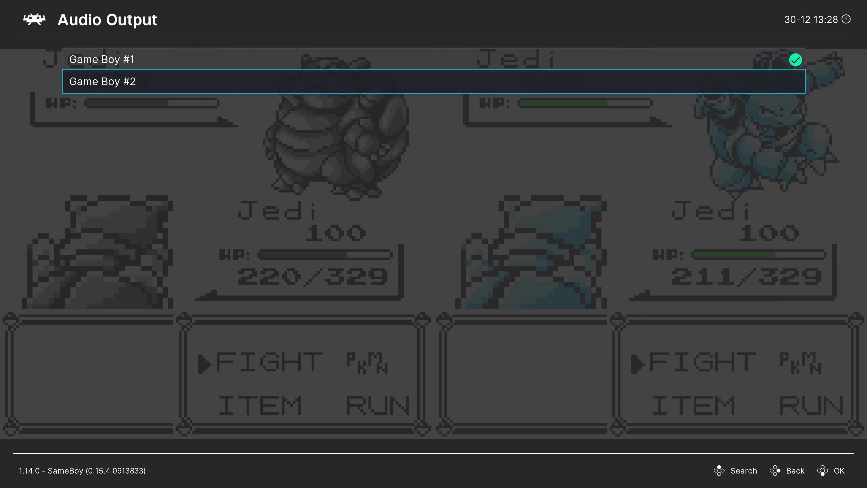
key("BackSpace")
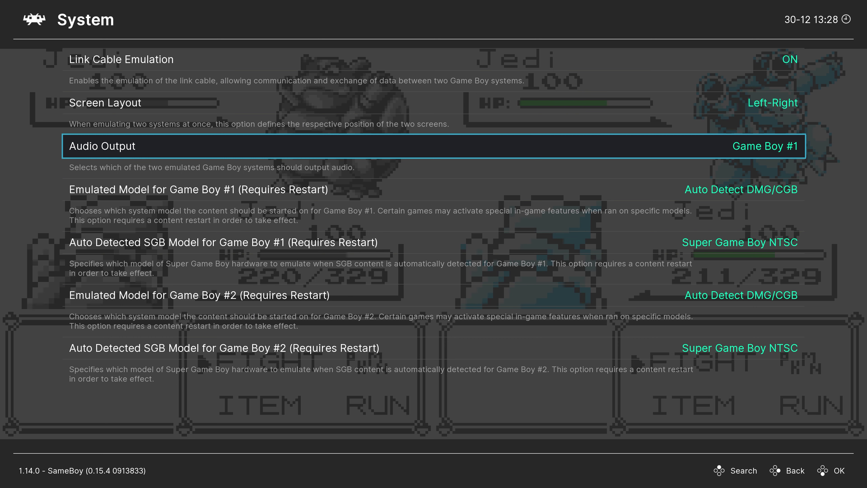
Review the emulated model and SGB model options for both Game Boys, and view the Video core options
key("Down")
key("Down")
key("Down")
key("Down")
key("Up")
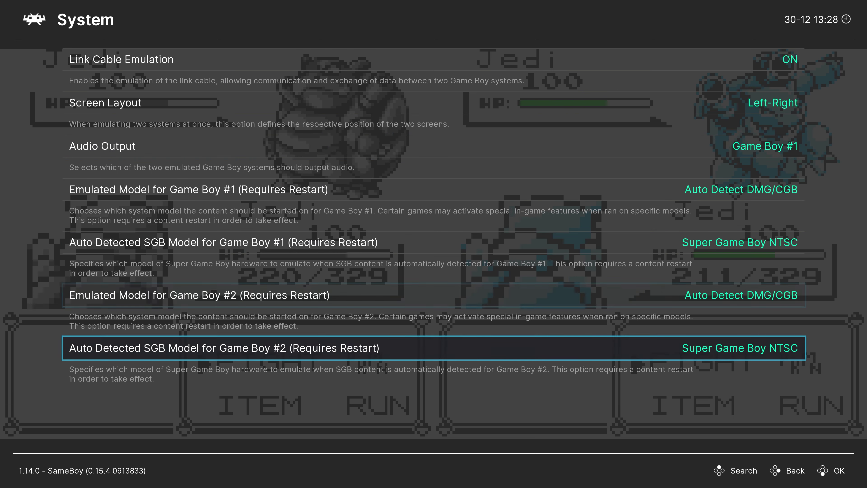
key("Up")
key("BackSpace")
key("Down")
key("Return")
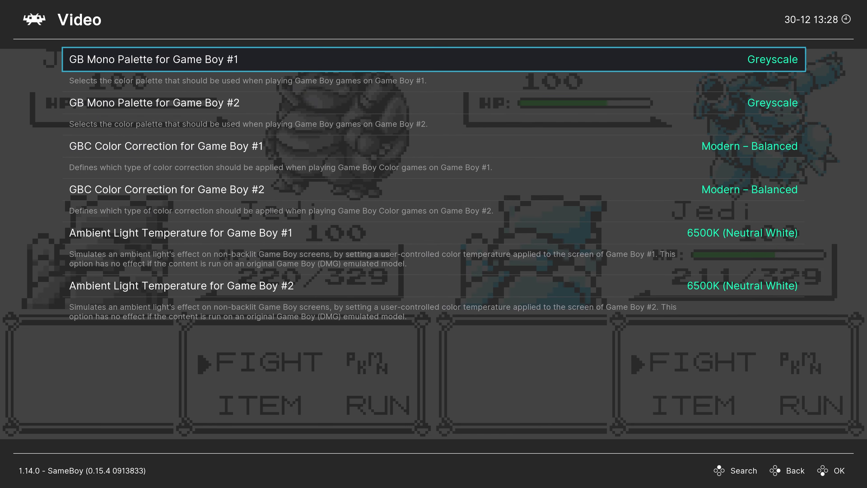
View the Audio and Input core options and go back to the Quick Menu
key("BackSpace")
key("Down")
key("Return")
key("BackSpace")
key("Down")
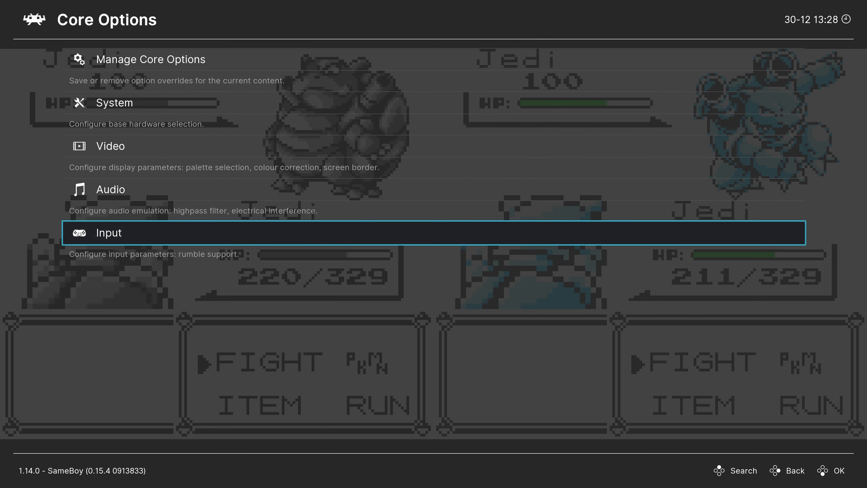
key("Return")
key("BackSpace")
key("BackSpace")
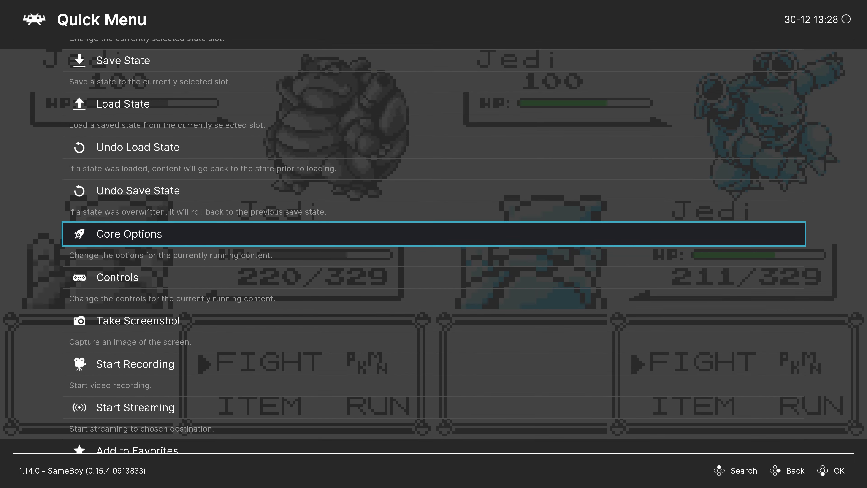
Turn on Video Shaders in the Shaders settings of the Quick Menu
key("Down")
key("Down")
key("Down")
key("Down")
key("Down")
key("Down")
key("Down")
key("Down")
key("Down")
key("Down")
key("Down")
key("Down")
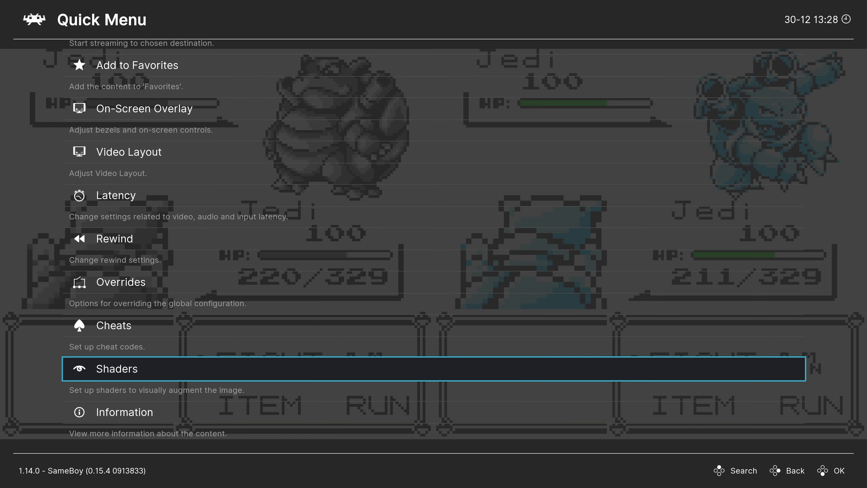
key("Return")
key("Return")
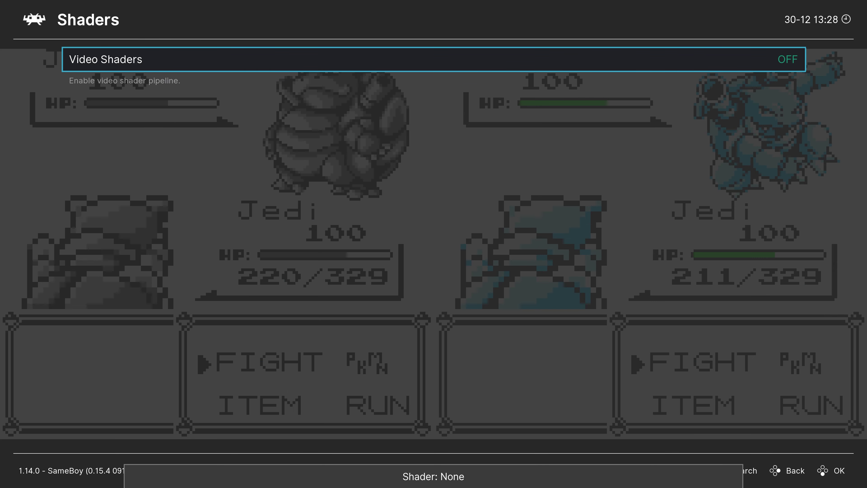
key("Return")
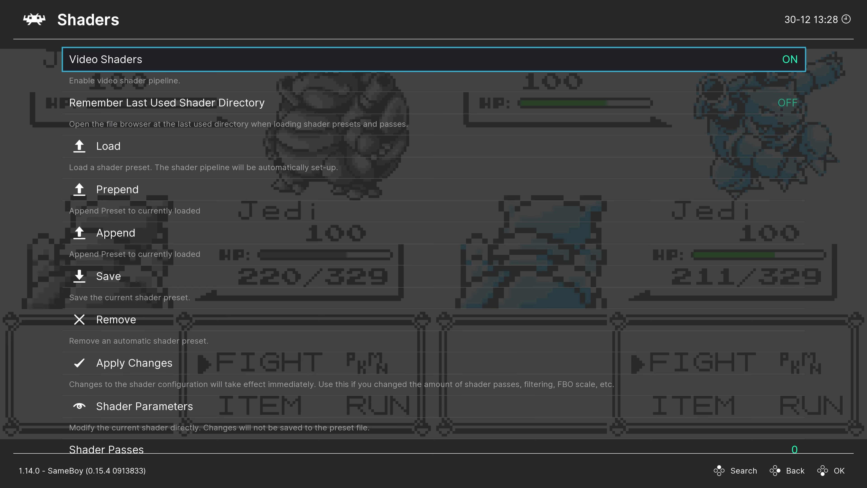
Start loading a shader preset and browse to the handheld folder within shaders_slang
key("Down")
key("Down")
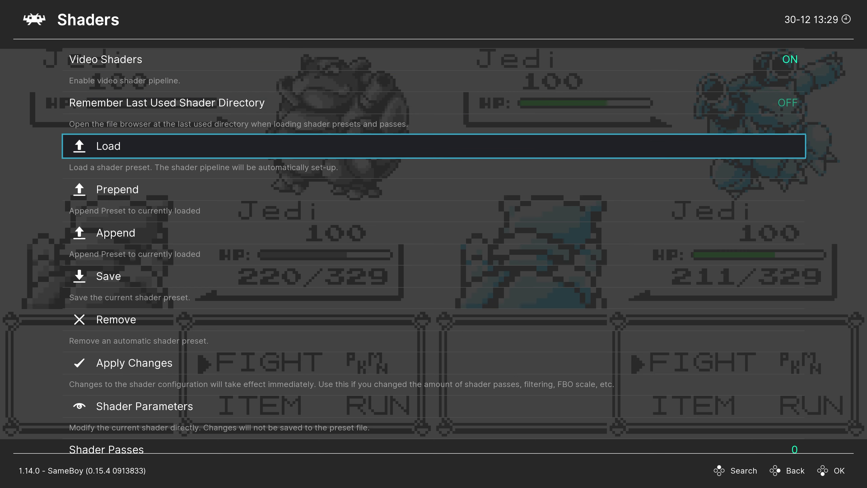
key("Return")
key("Down")
key("Down")
key("Return")
key("Down")
key("Down")
key("Down")
key("Down")
key("Down")
key("Down")
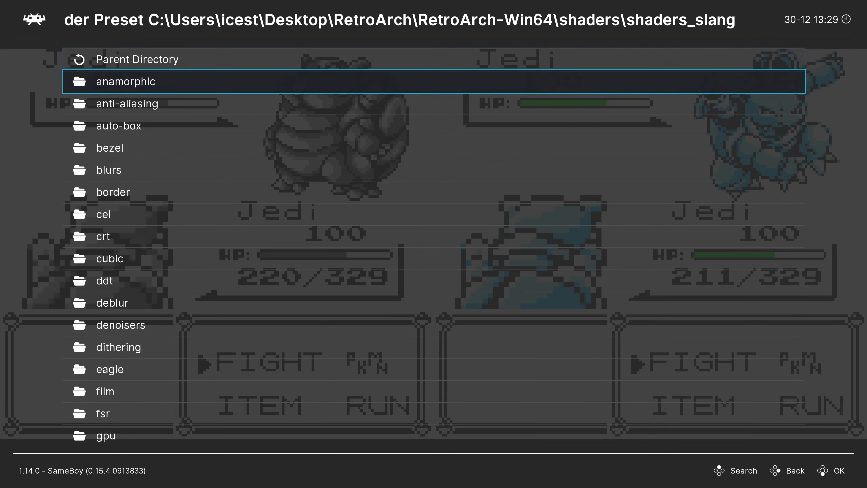
key("Down")
key("Down")
key("Down")
key("Down")
key("Down")
key("Down")
key("Down")
key("Down")
key("Down")
key("Down")
key("Down")
key("Down")
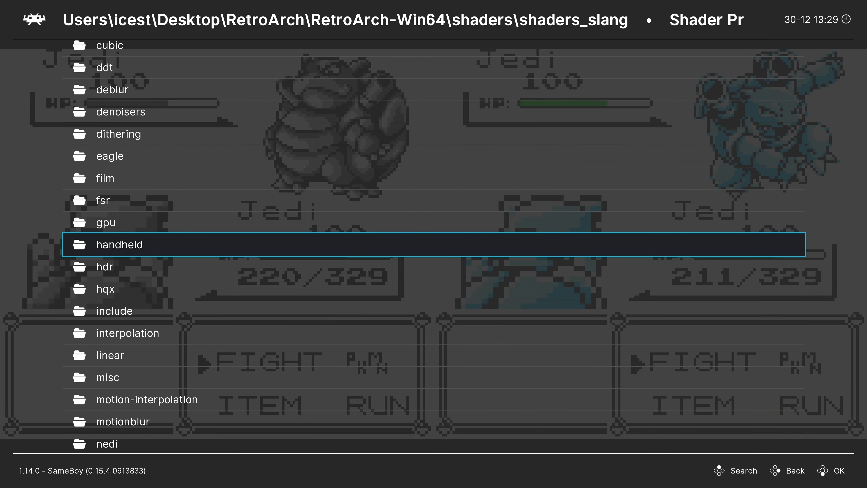
key("Return")
Load the lcd-grid-v2-gbc-color-motionblur.slangp preset and return to the linked games
key("Down")
key("Down")
key("Down")
key("Down")
key("Down")
key("Down")
key("Down")
key("Down")
key("Down")
key("Down")
key("Down")
key("Down")
key("Down")
key("Down")
key("Down")
key("Down")
key("Down")
key("Down")
key("Down")
key("Down")
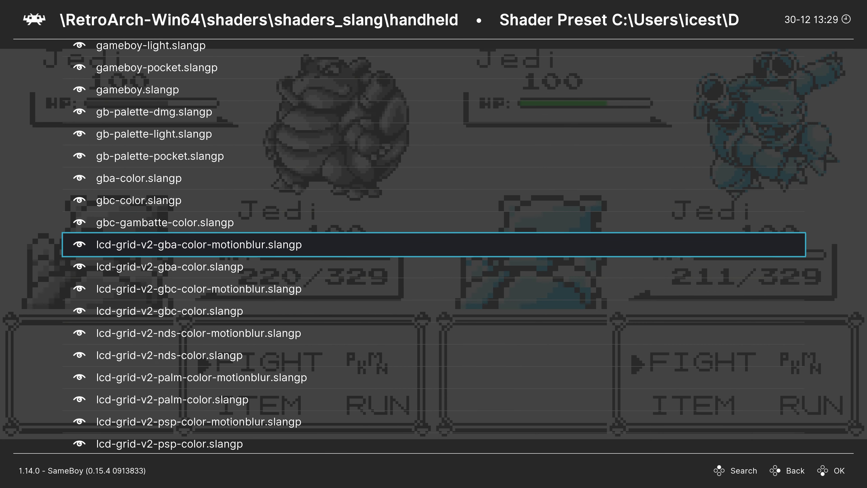
key("Down")
key("Down")
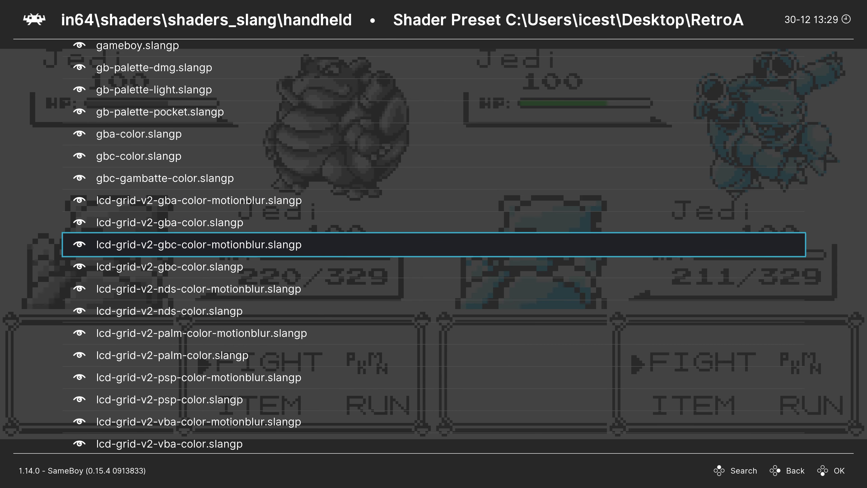
key("Return")
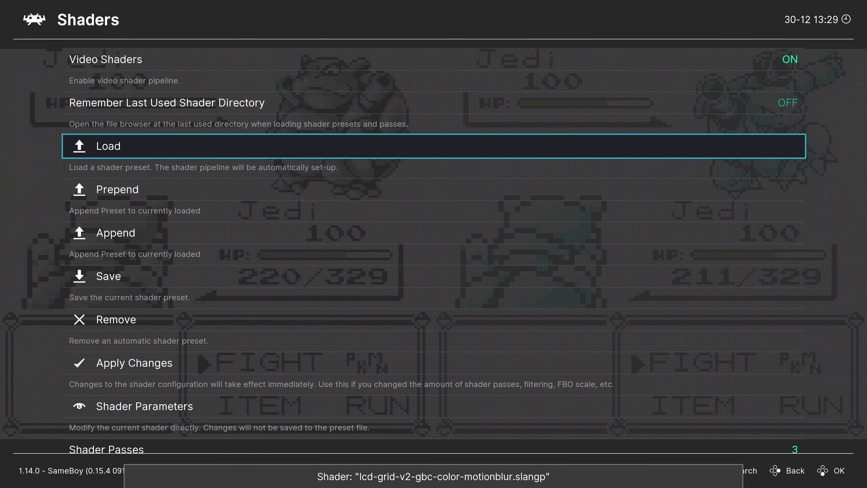
key("F1")
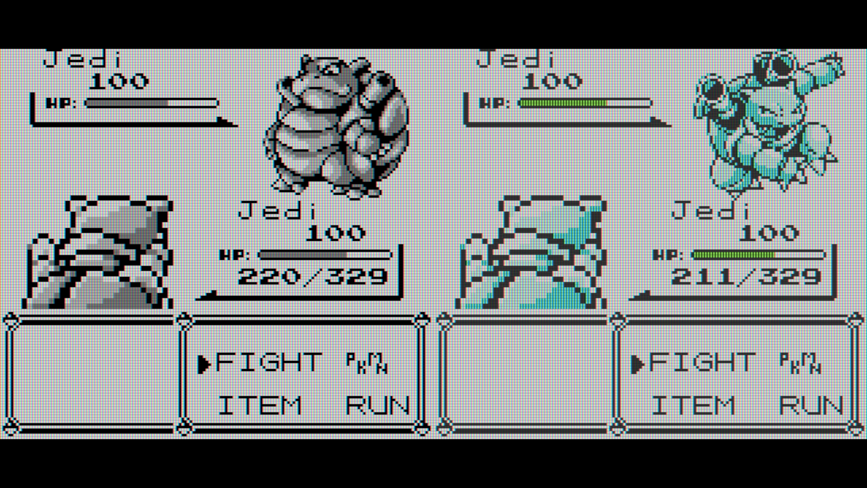
Choose Strength as the battle move on both Game Boys
key("x")
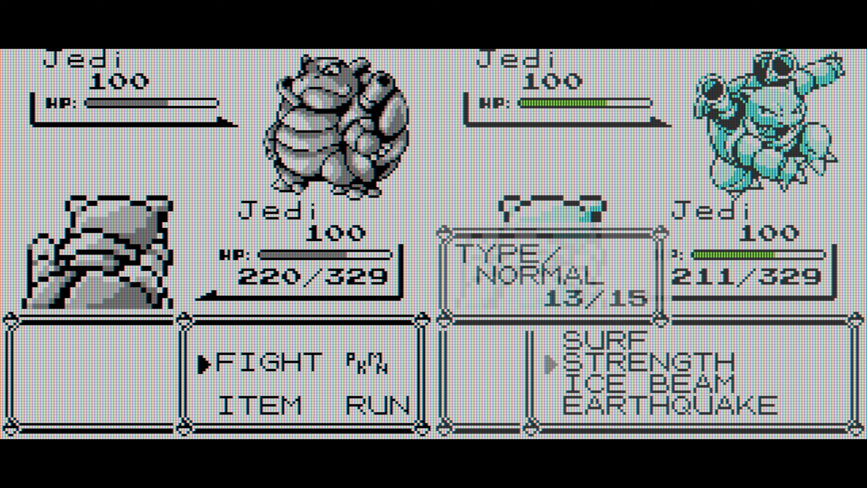
key("x")
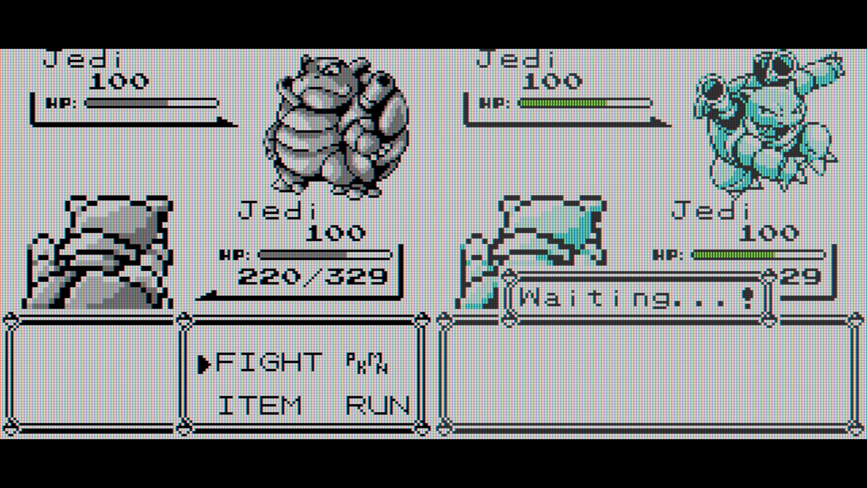
key("x")
key("x")
Review the shader passes of the loaded preset, including their shader files, filters and scales
key("F1")
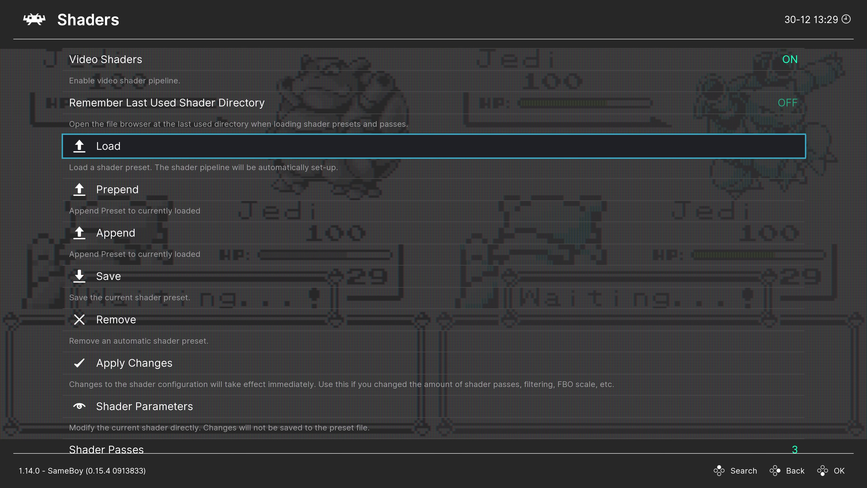
key("Down")
key("Down")
key("Down")
key("Down")
key("Down")
key("Down")
key("Down")
key("Down")
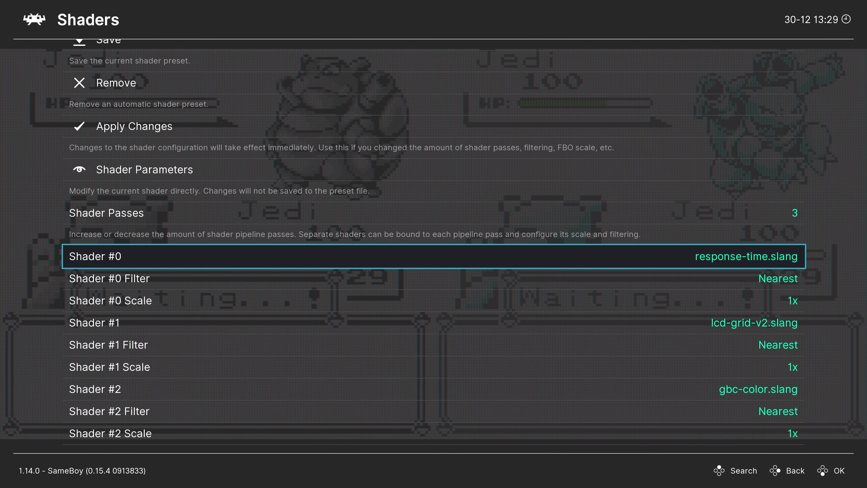
Set GBC Color Correction for Game Boy #1 to OFF in the Video core options
key("BackSpace")
key("Up")
key("Up")
key("Up")
key("Up")
key("Up")
key("Up")
key("Up")
key("Up")
key("Up")
key("Up")
key("Up")
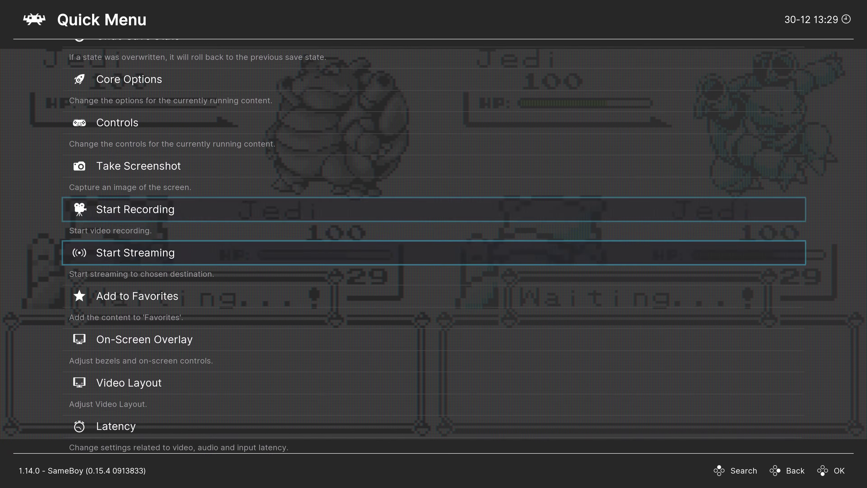
key("Up")
key("Return")
key("Down")
key("Return")
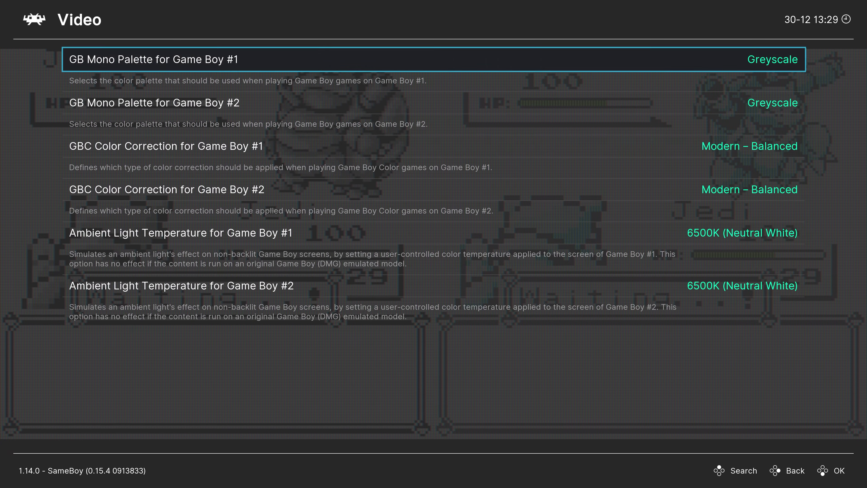
key("Down")
key("Down")
key("Return")
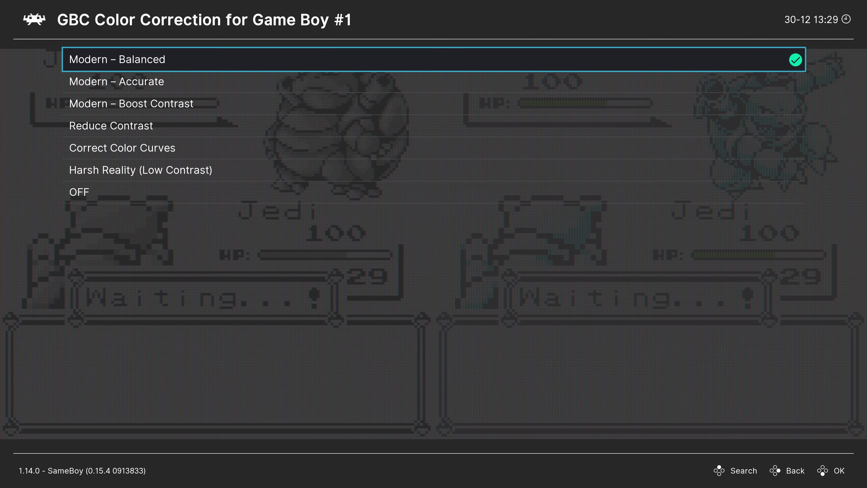
key("Up")
key("Return")
Set GBC Color Correction for Game Boy #2 to OFF and return to the linked games
key("Down")
key("Down")
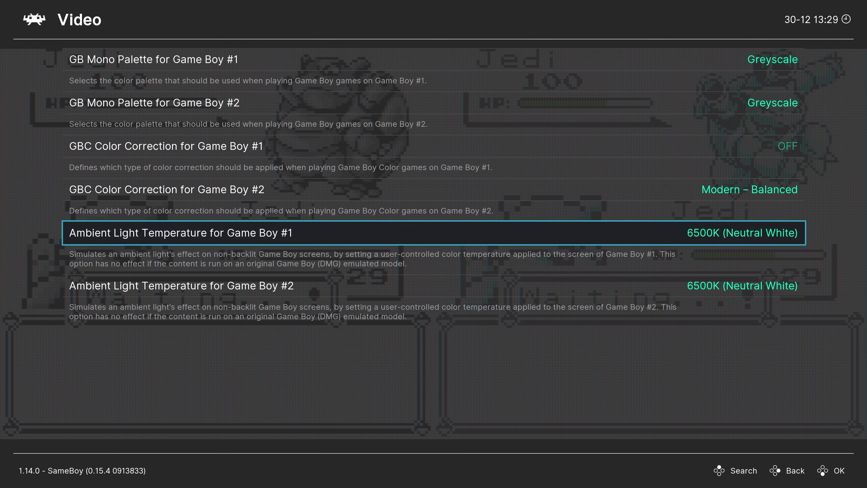
key("Up")
key("Return")
key("Up")
key("Return")
key("F1")
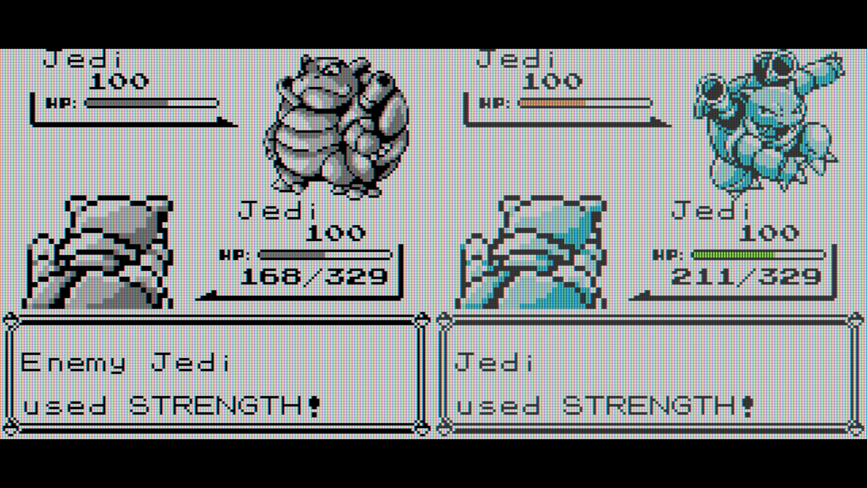
Save the current shader settings as the core preset from the Shaders settings
key("F1")
key("BackSpace")
key("BackSpace")
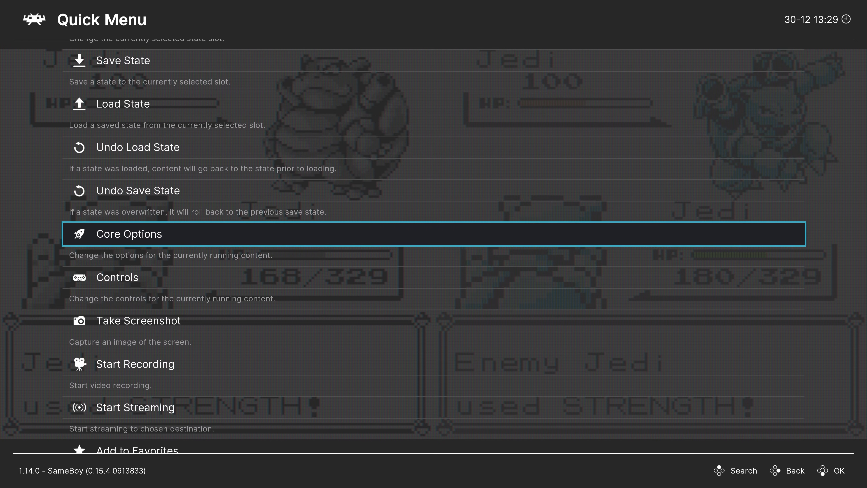
key("Down")
key("Down")
key("Down")
key("Down")
key("Down")
key("Down")
key("Down")
key("Down")
key("Down")
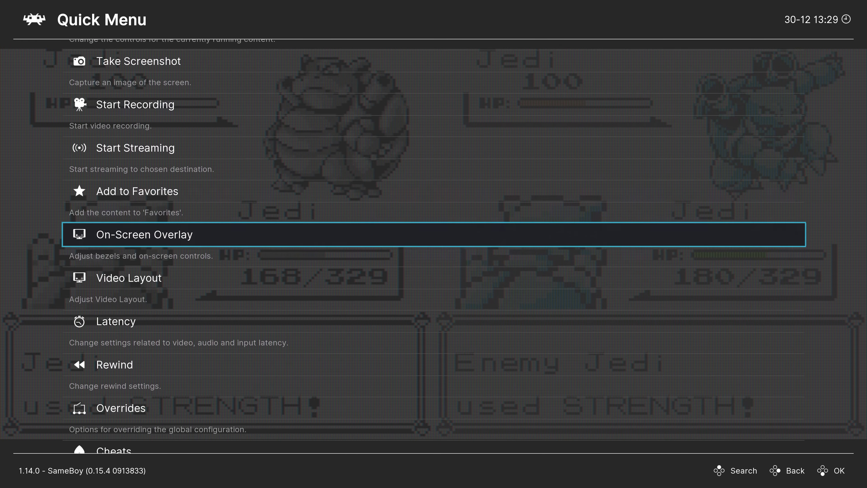
key("Down")
key("Down")
key("Down")
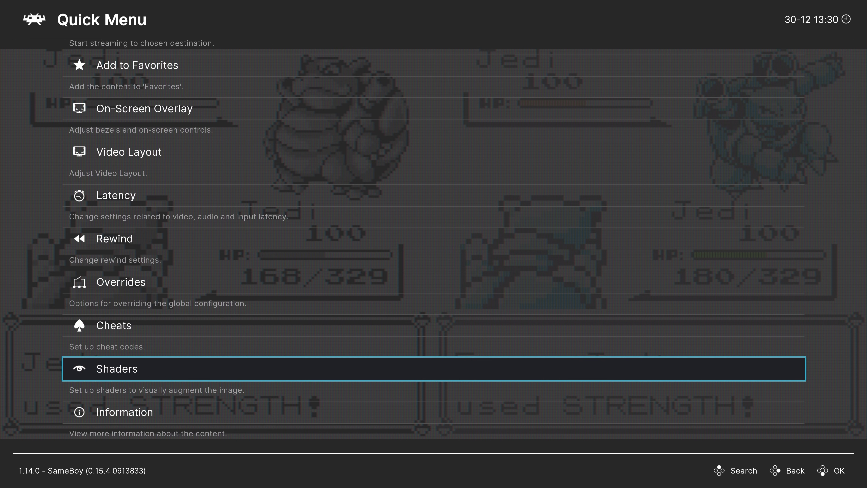
key("Return")
key("Down")
key("Down")
key("Down")
key("Down")
key("Down")
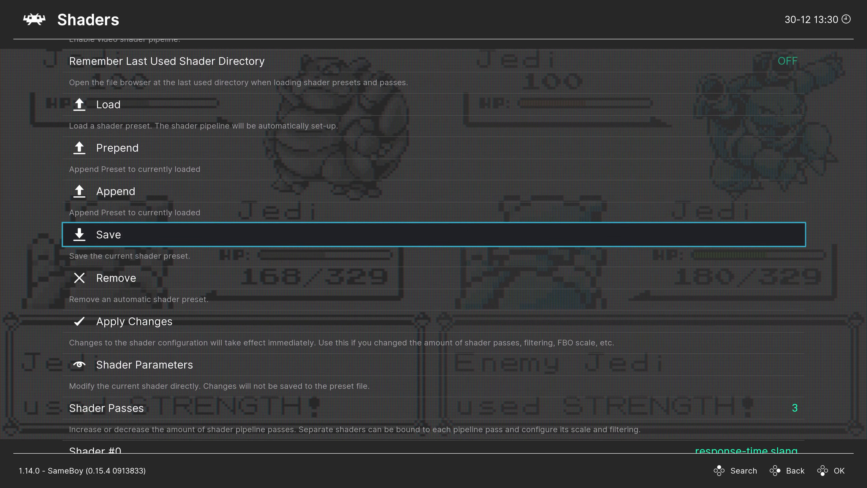
key("Return")
key("Down")
key("Down")
key("Down")
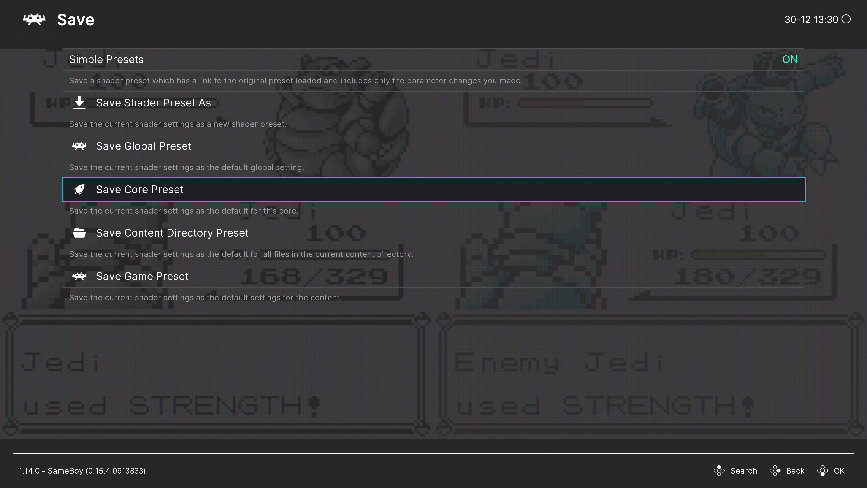
key("Return")
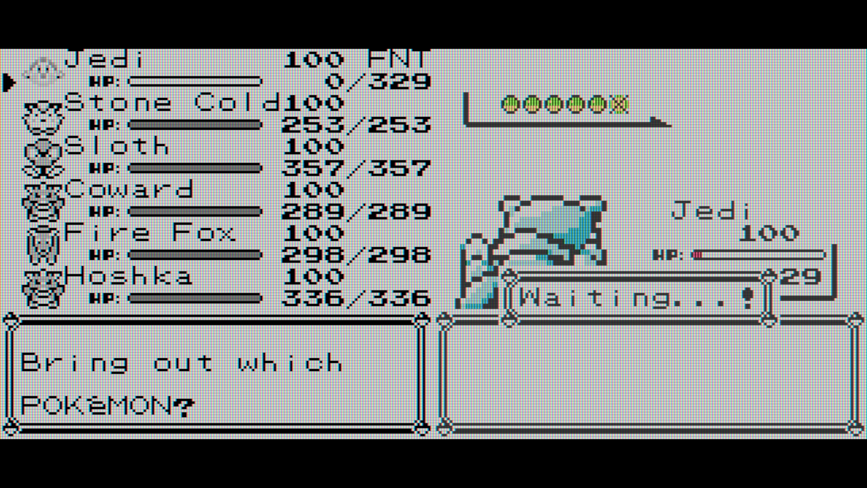
Send out Stone Cold on Game Boy #1, then choose Thunderbolt for it and Strength for Jedi on Game Boy #2
key("x")
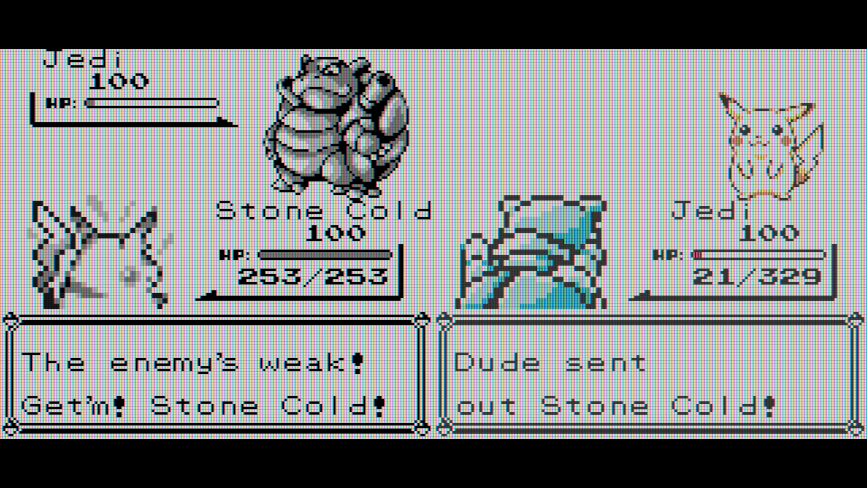
key("x")
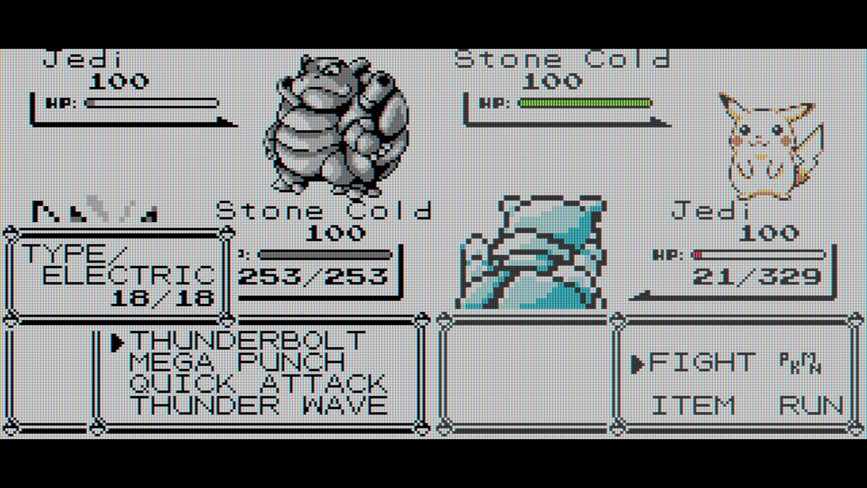
key("x")
key("x")
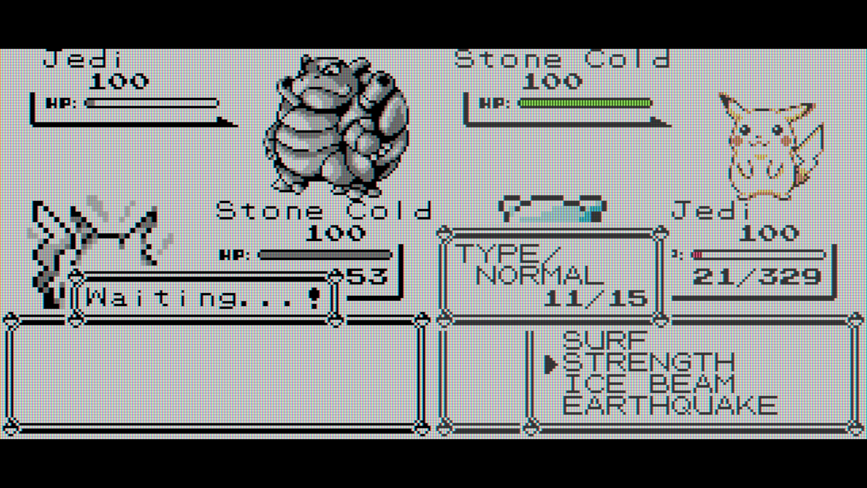
key("x")
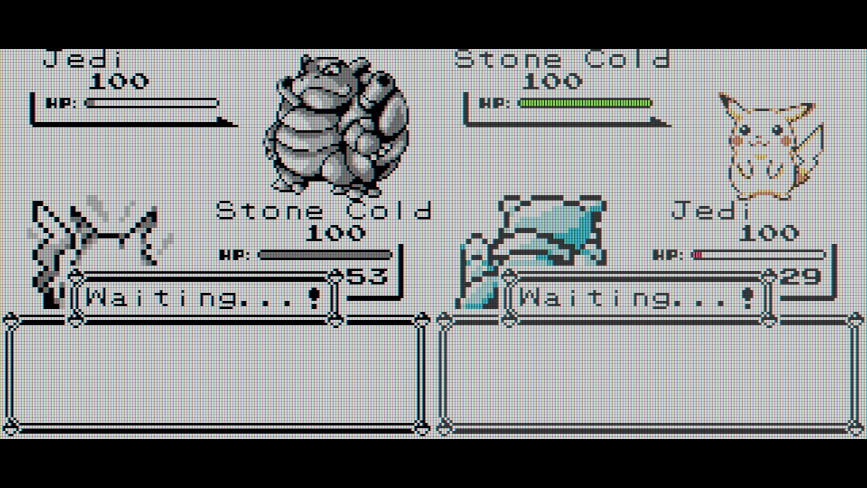